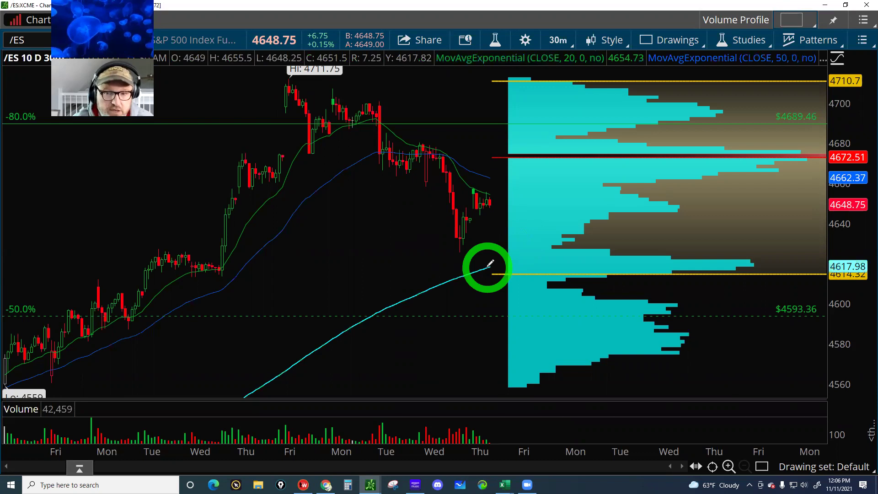
pyautogui.click(488, 265)
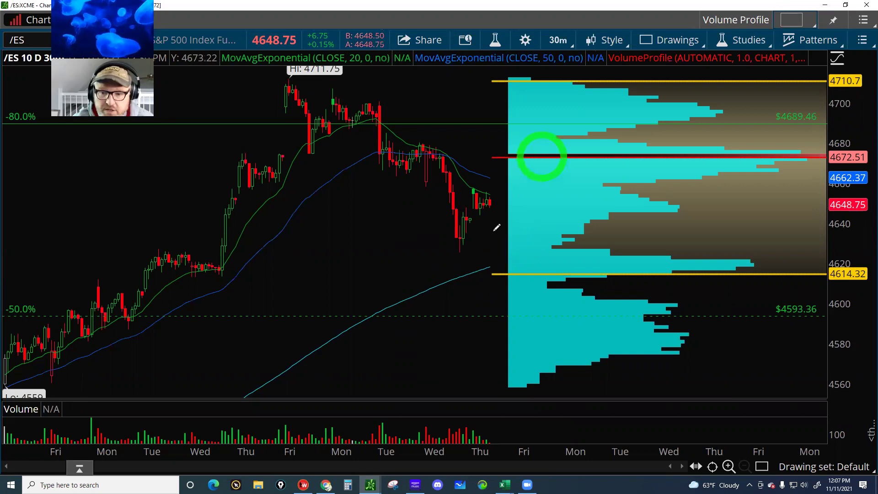
pyautogui.click(476, 216)
pyautogui.click(633, 246)
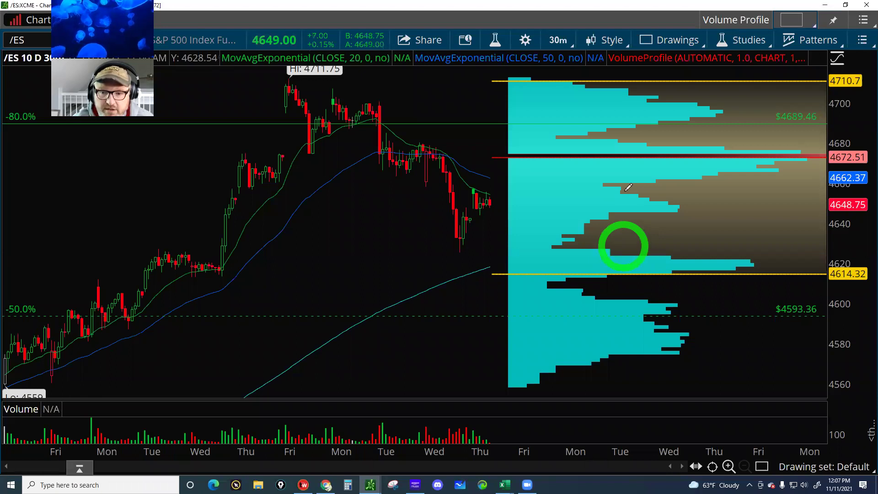
pyautogui.click(473, 192)
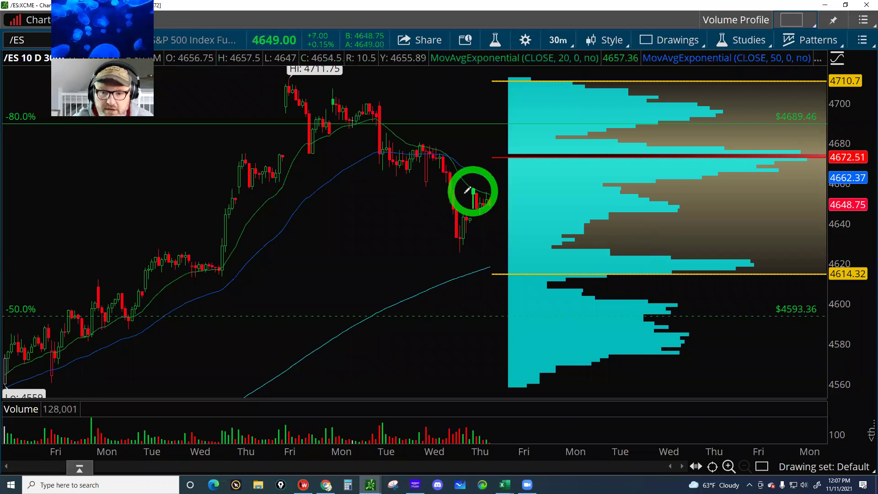
pyautogui.click(552, 156)
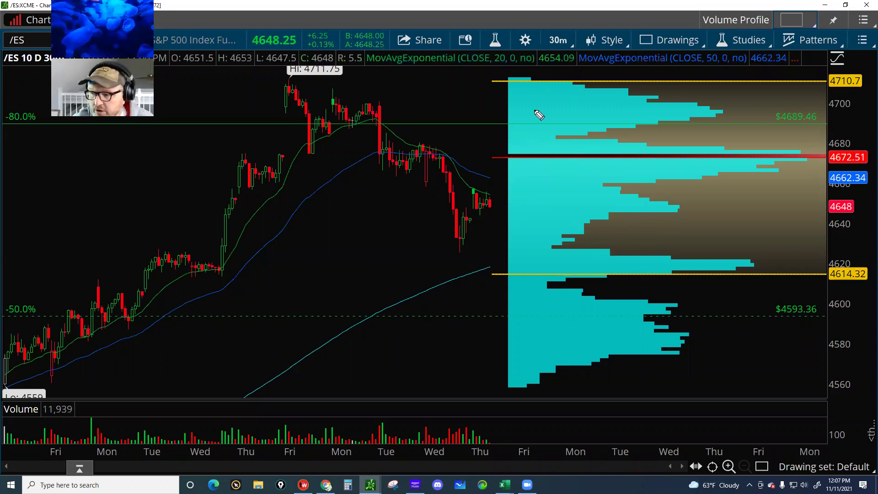
# Step: Draw two pink freehand curves from the latest /ES candle, one levelling off above the 4672.51 line and one near the 4593.36 level
pyautogui.moveTo(488, 193)
pyautogui.mouseDown()
pyautogui.moveTo(688, 140)
pyautogui.moveTo(821, 141)
pyautogui.mouseUp()
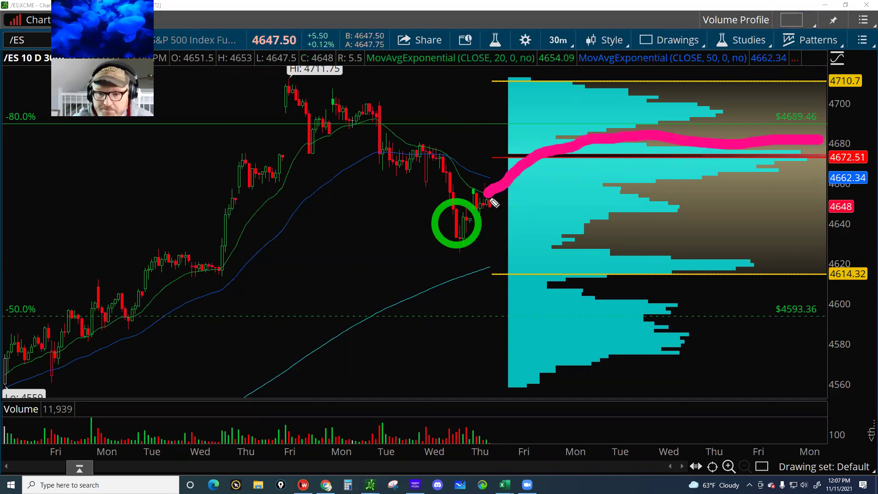
pyautogui.moveTo(487, 192); pyautogui.dragTo(562, 277)
pyautogui.moveTo(789, 319); pyautogui.dragTo(823, 313)
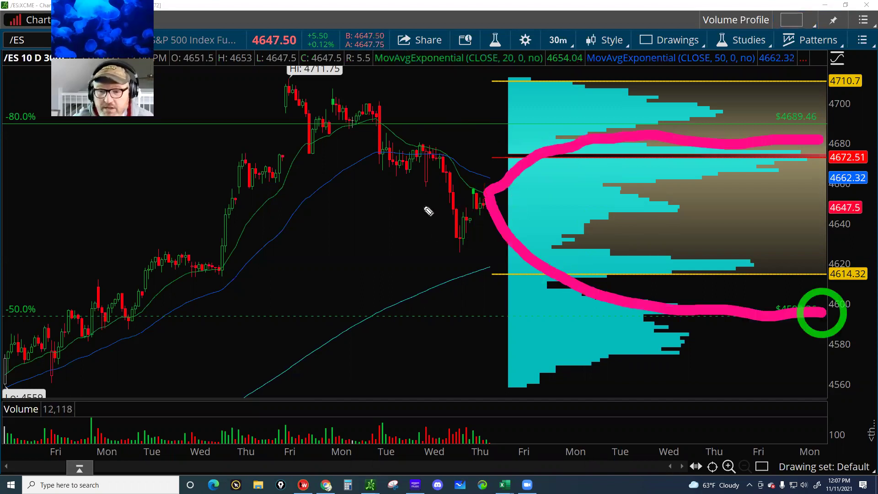
# Step: Clear both pink curves from the /ES chart
pyautogui.click(493, 211)
pyautogui.click(712, 231)
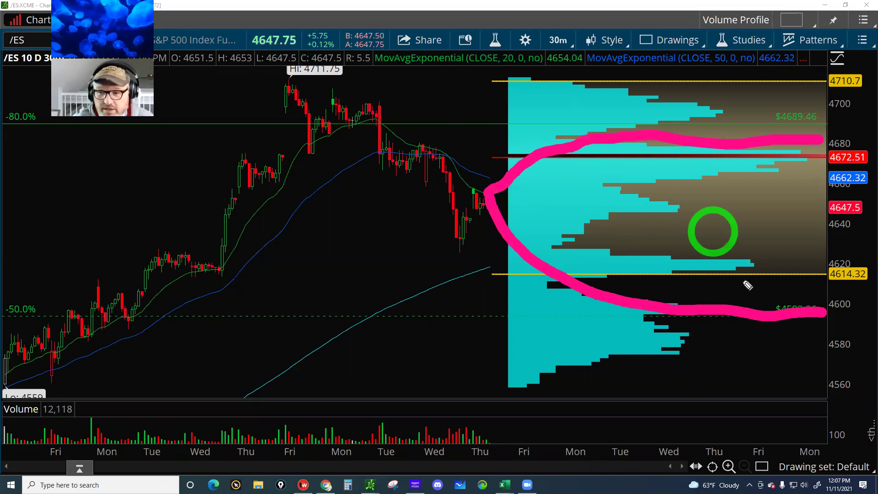
pyautogui.click(737, 98)
pyautogui.click(597, 325)
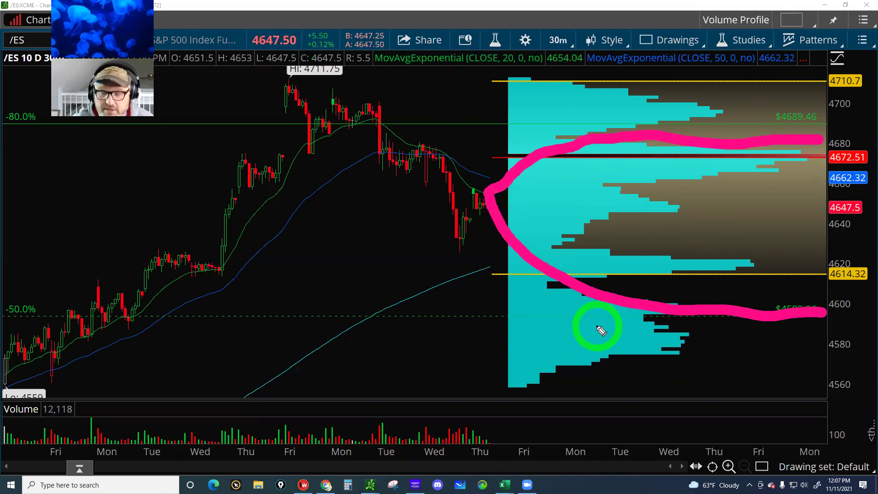
pyautogui.click(584, 280)
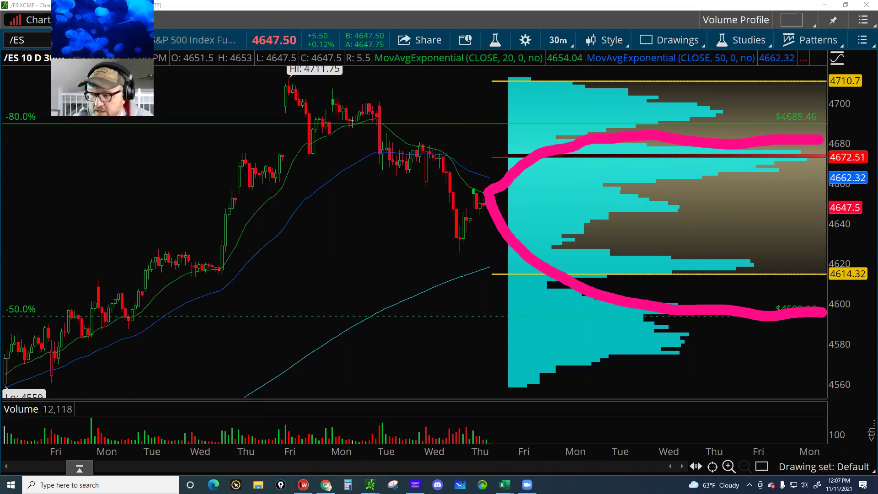
pyautogui.press('Escape')
pyautogui.click(616, 247)
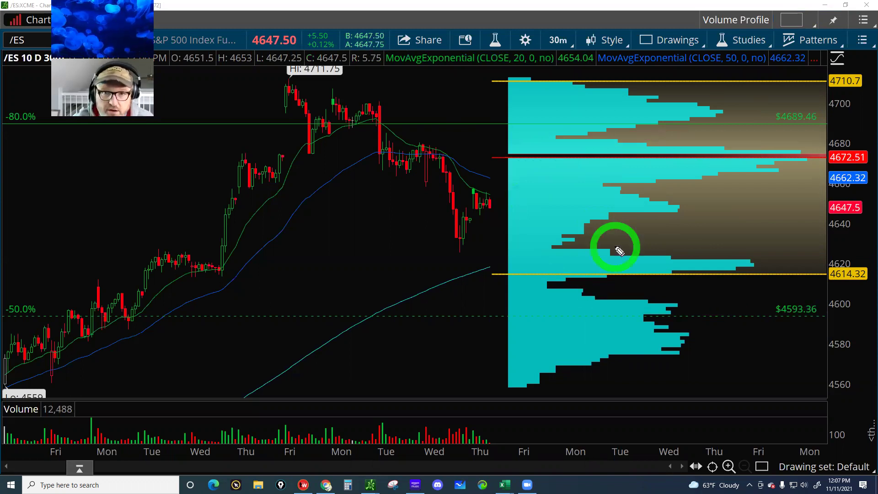
# Step: Switch to the Skewdriver_2.0 workbook in Excel and open its TREND sheet
pyautogui.click(502, 484)
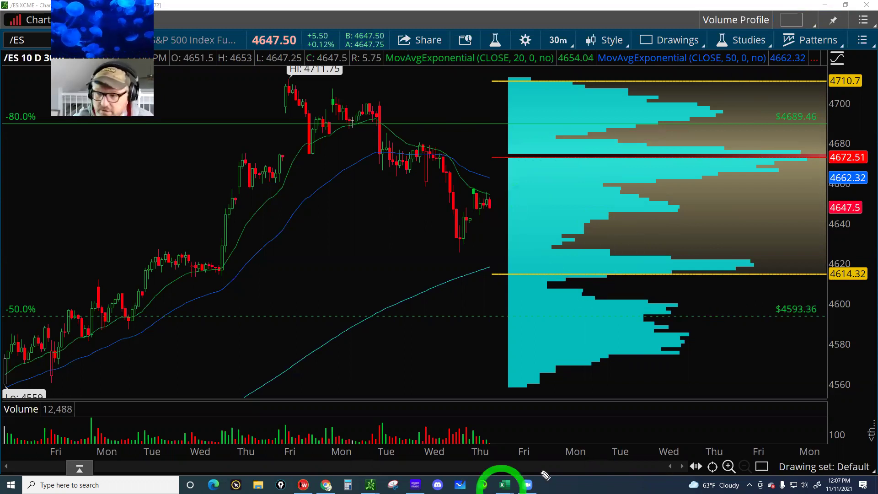
pyautogui.click(519, 347)
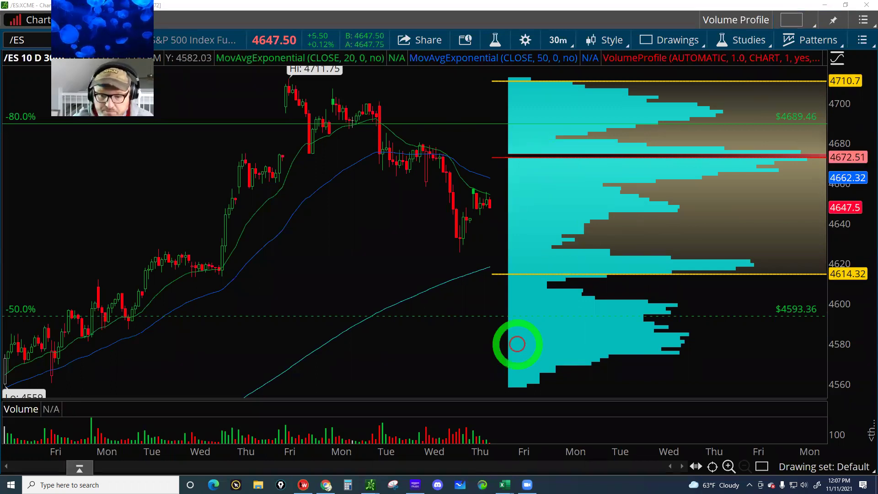
pyautogui.click(499, 484)
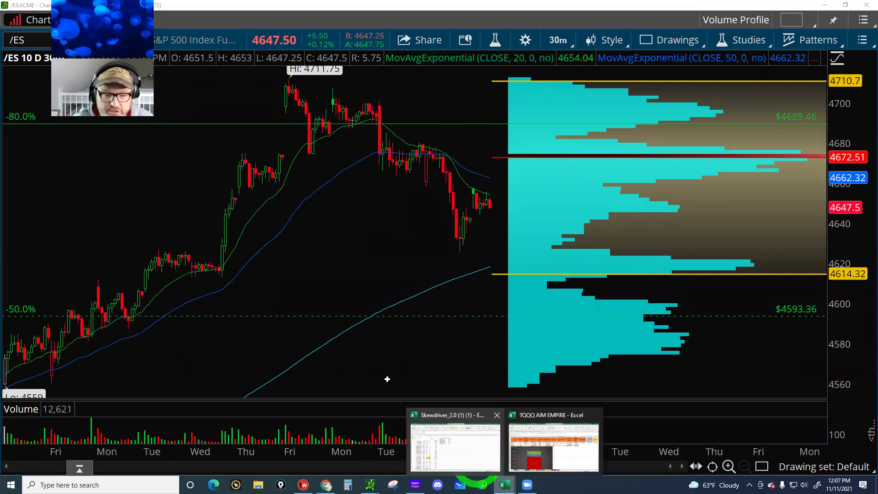
pyautogui.click(349, 276)
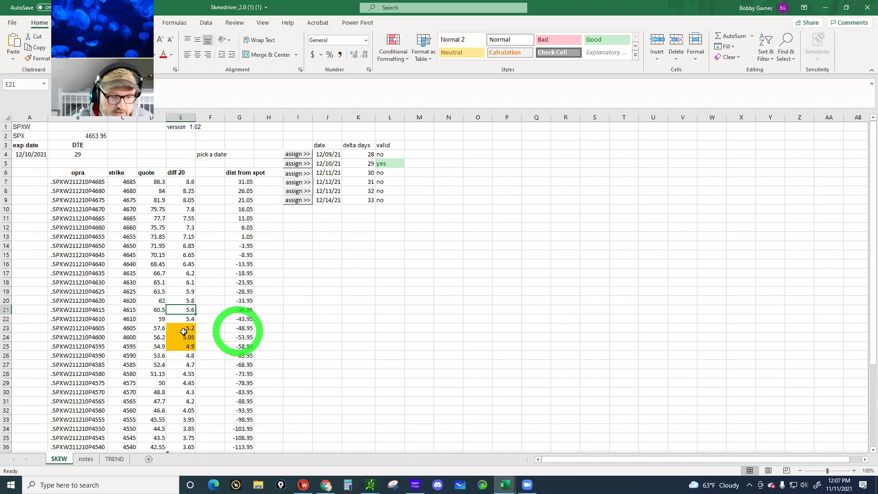
pyautogui.click(114, 459)
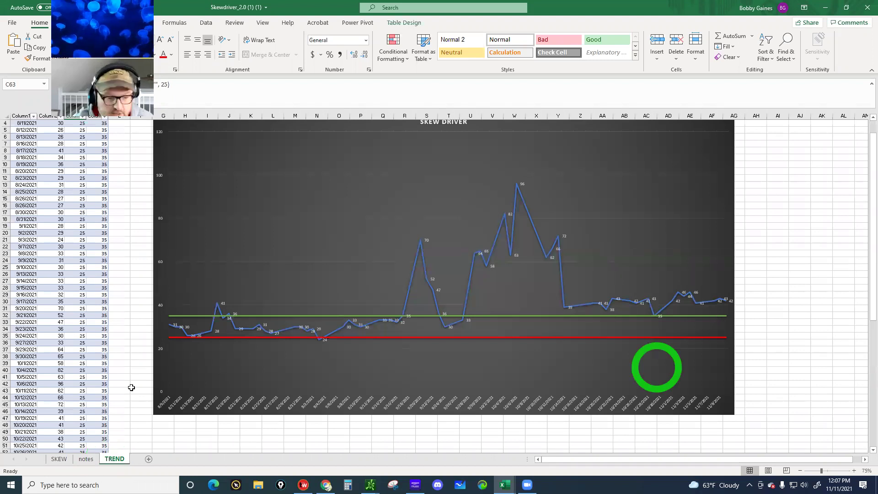
# Step: Add a new entry in row 64 of the trend table with the value 48 and the date 11/11/2012
pyautogui.scroll(-6, 122, 401)
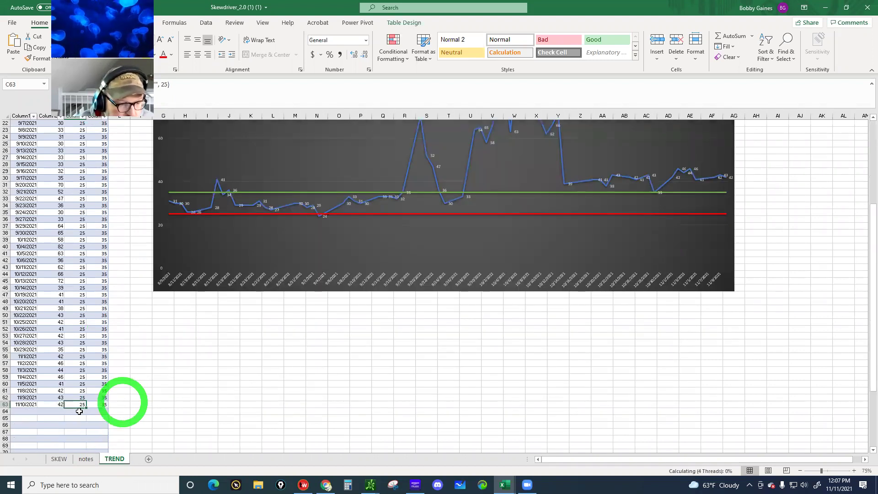
pyautogui.click(52, 412)
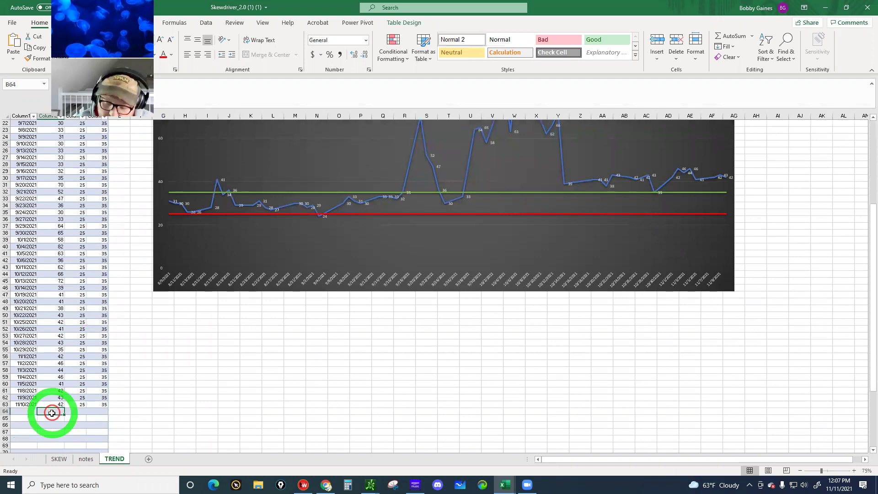
pyautogui.write('48')
pyautogui.click(26, 410)
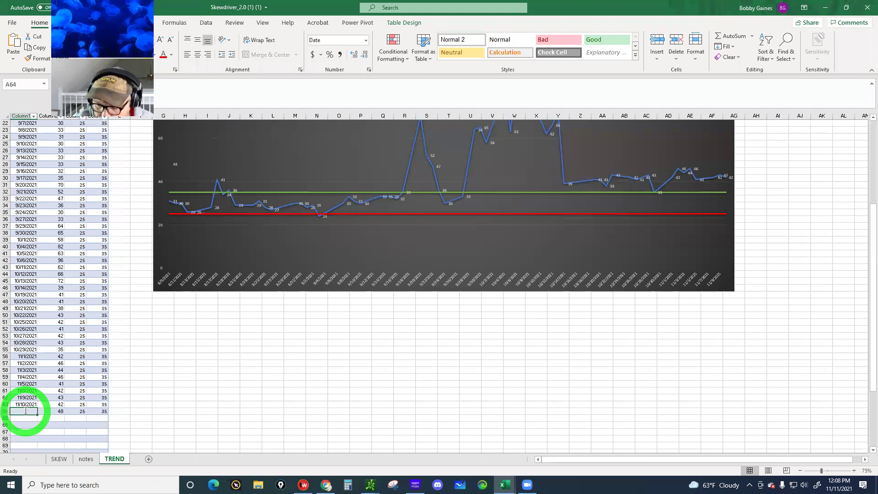
pyautogui.write('11/11/')
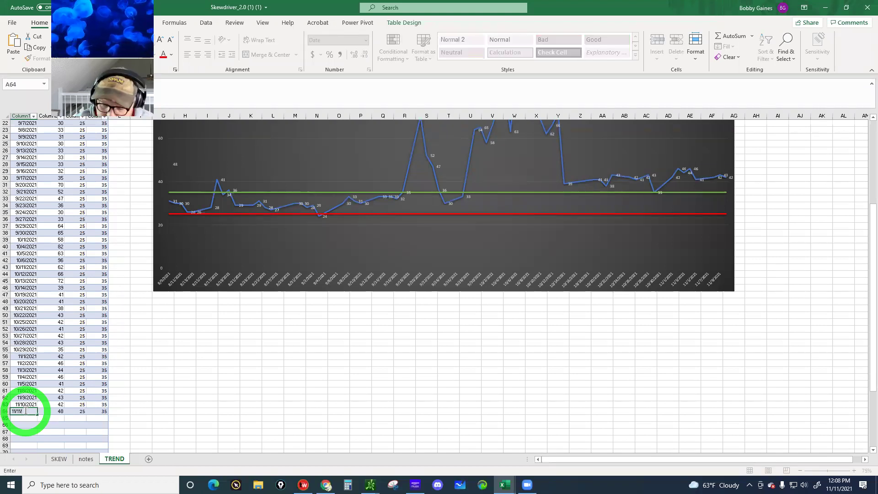
pyautogui.write('2012')
pyautogui.press('Return')
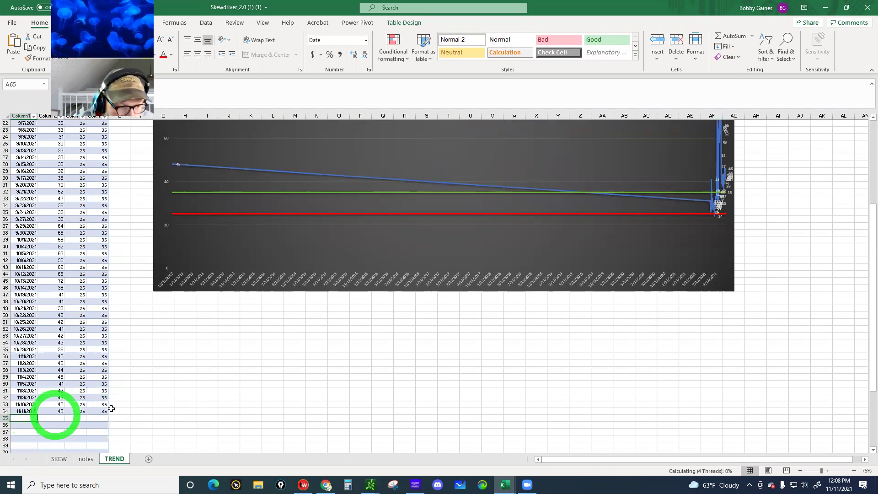
# Step: Re-enter the date in cell A64 as 11/11/2012 and select the value beside it
pyautogui.click(21, 412)
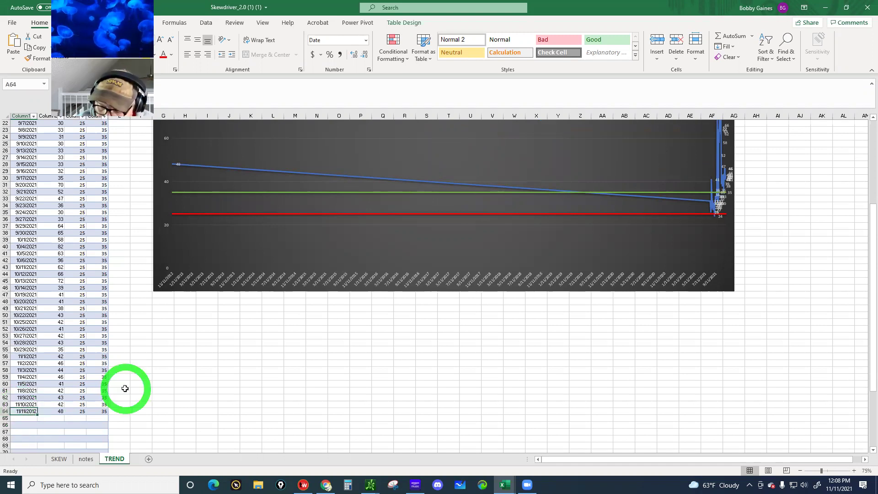
pyautogui.write('11/1')
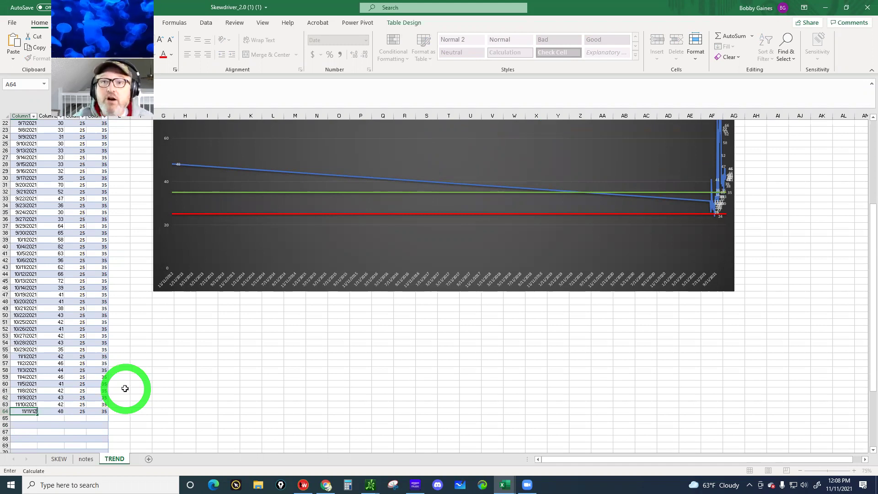
pyautogui.write('1/2012')
pyautogui.press('Return')
pyautogui.click(478, 223)
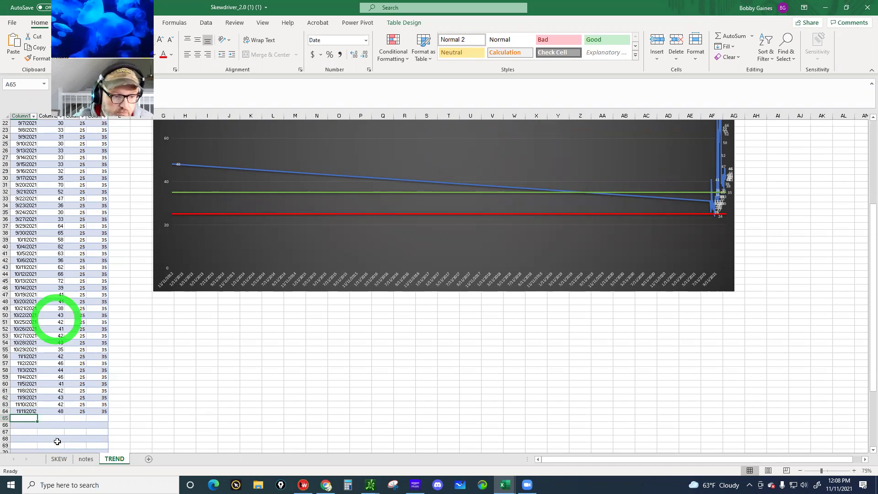
pyautogui.click(49, 411)
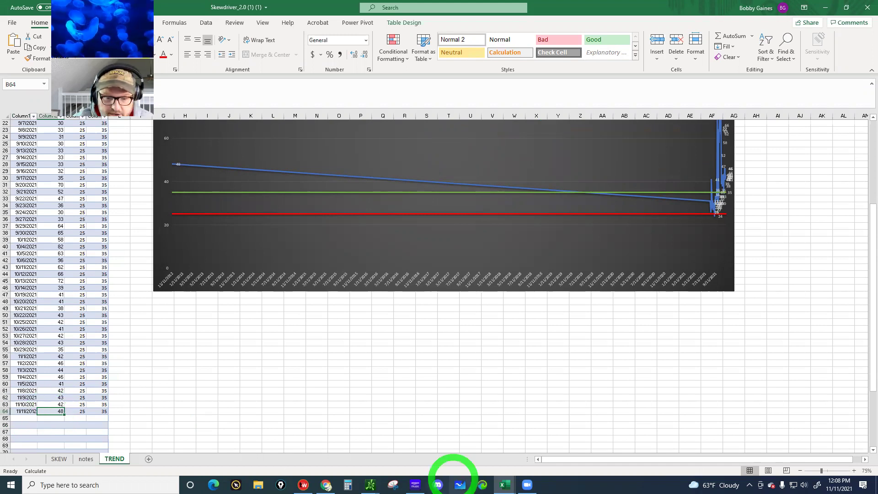
# Step: Switch to Microsoft Whiteboard and open the saved board with the BC/BS healthcare notes
pyautogui.click(459, 481)
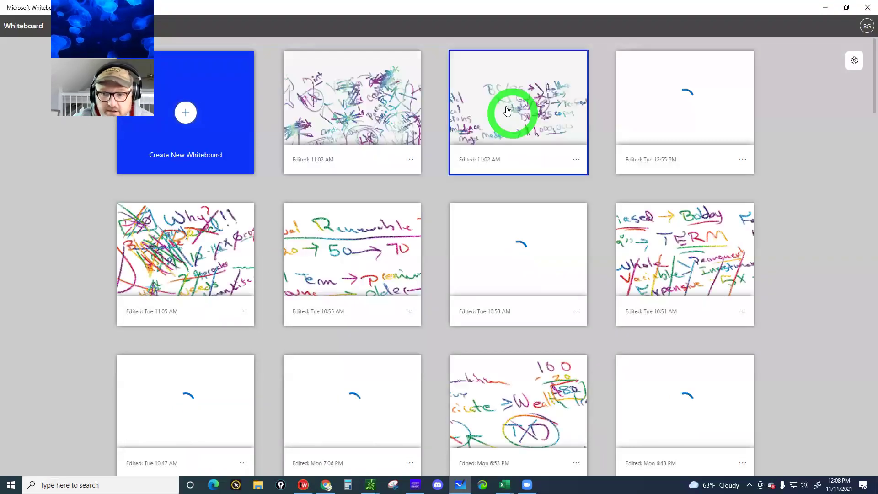
pyautogui.click(543, 110)
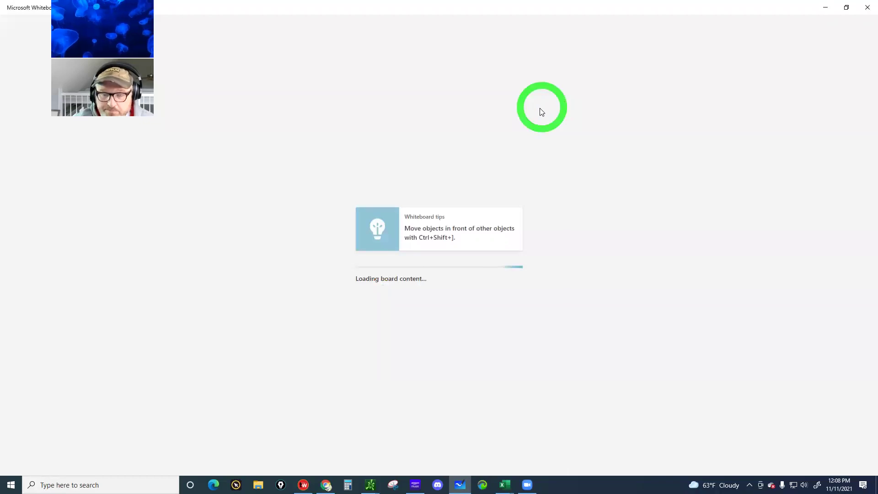
pyautogui.click(563, 329)
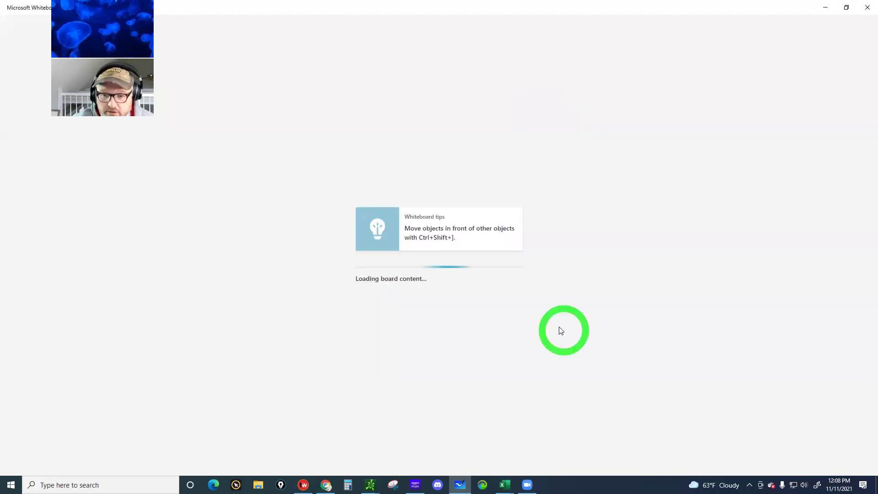
pyautogui.click(560, 327)
pyautogui.click(554, 326)
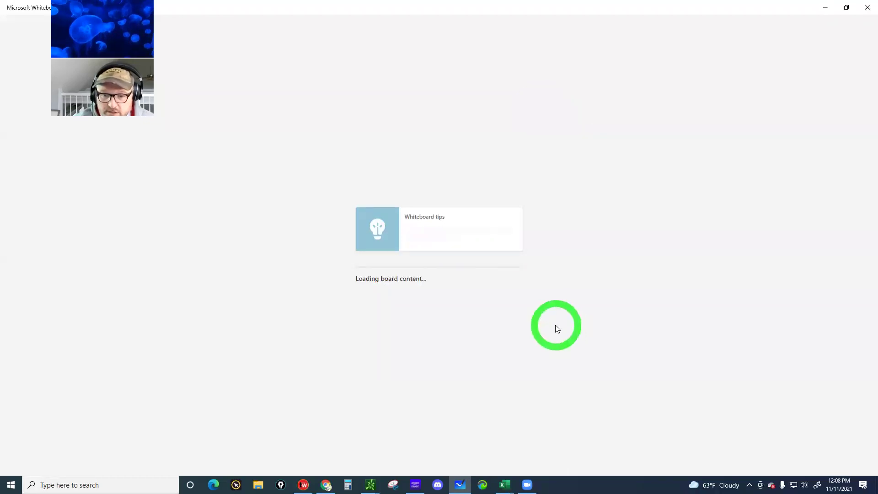
pyautogui.click(530, 295)
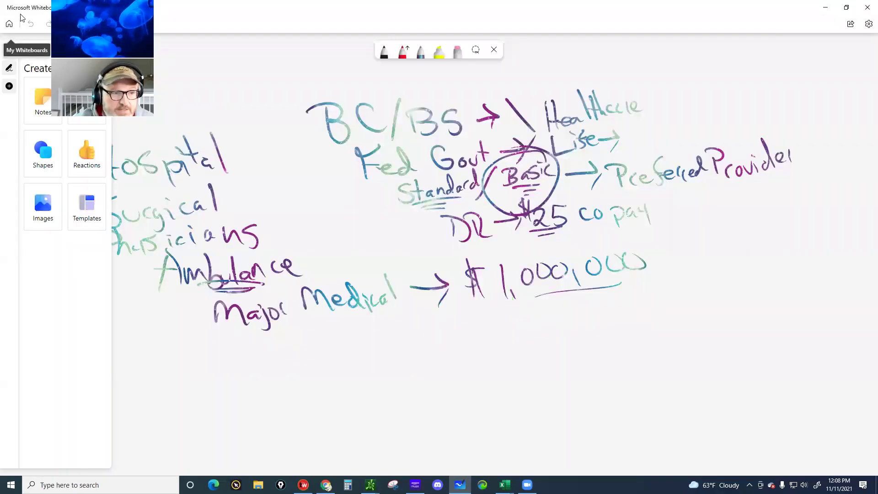
# Step: Go back to the list of whiteboards and open the most recent board, the first one edited at 11:02 AM
pyautogui.click(14, 25)
pyautogui.click(507, 89)
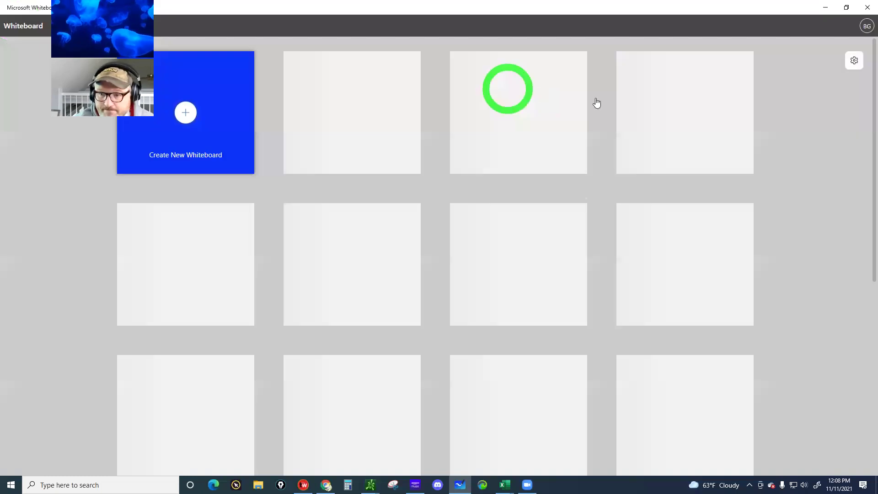
pyautogui.click(641, 99)
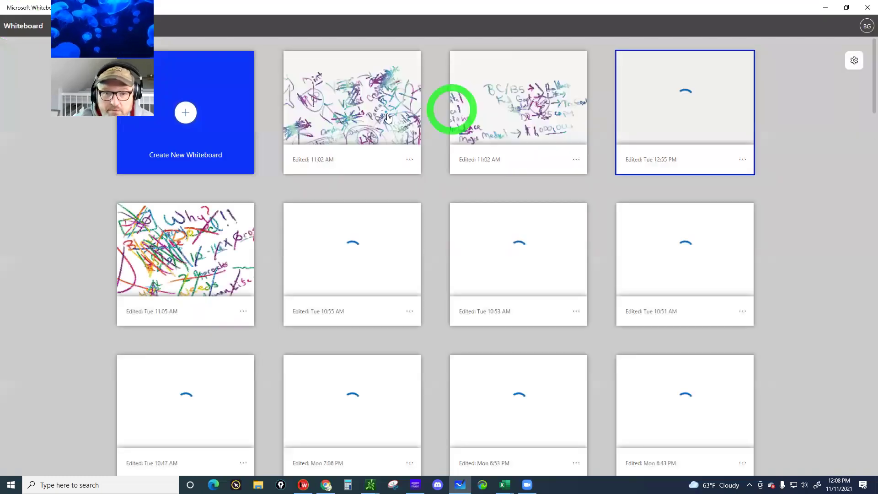
pyautogui.click(372, 111)
pyautogui.click(351, 108)
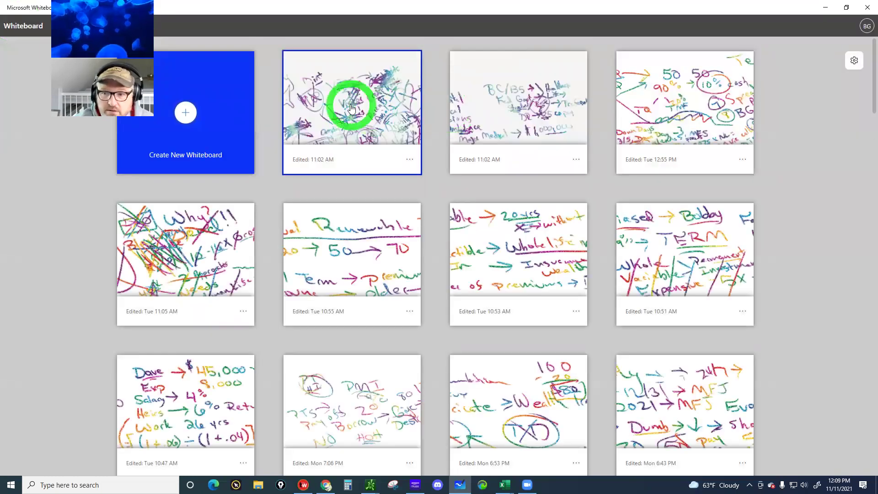
pyautogui.click(352, 108)
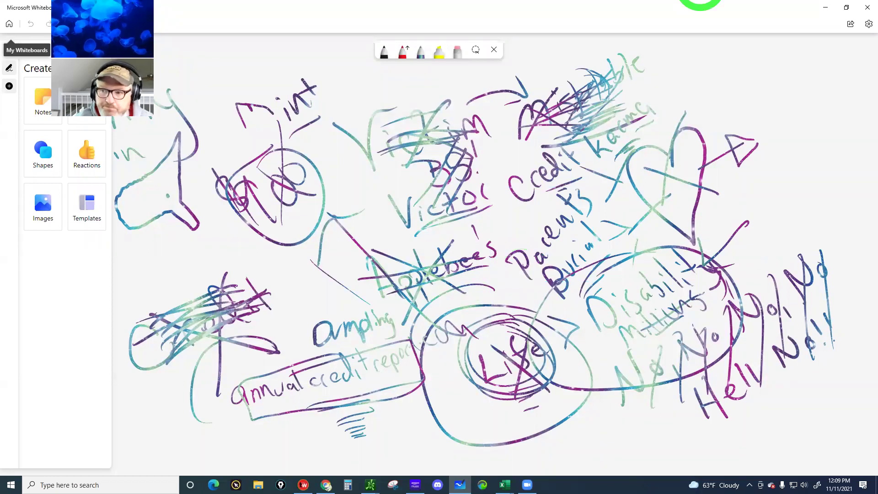
# Step: Return to the Skewdriver workbook and correct the date in cell A64 of the trend table to 11/11/2021
pyautogui.click(828, 8)
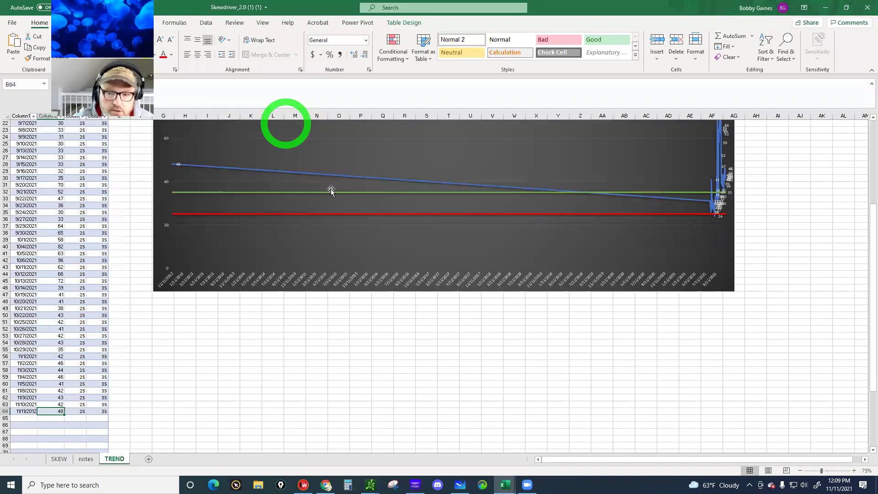
pyautogui.click(25, 412)
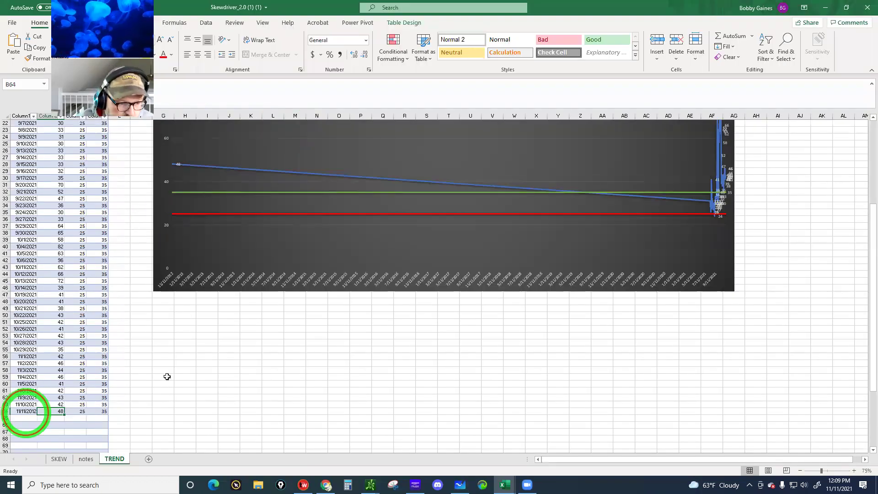
pyautogui.write('11/')
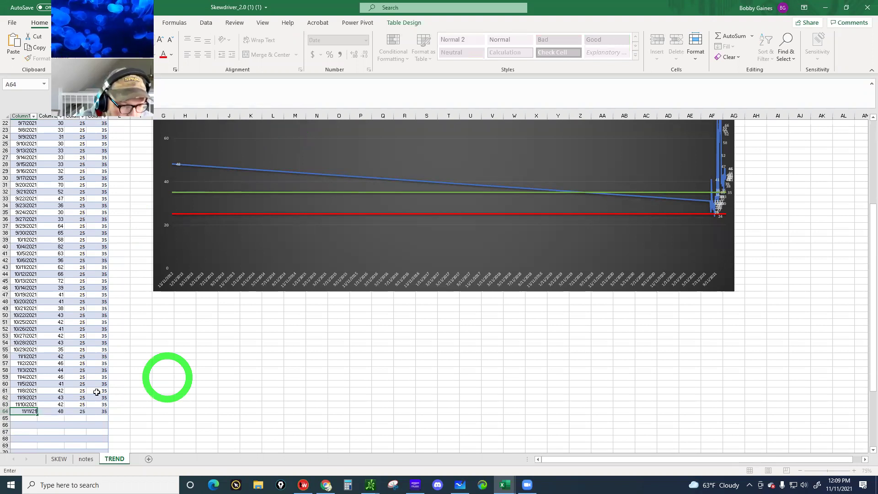
pyautogui.write('11/2021')
pyautogui.click(53, 417)
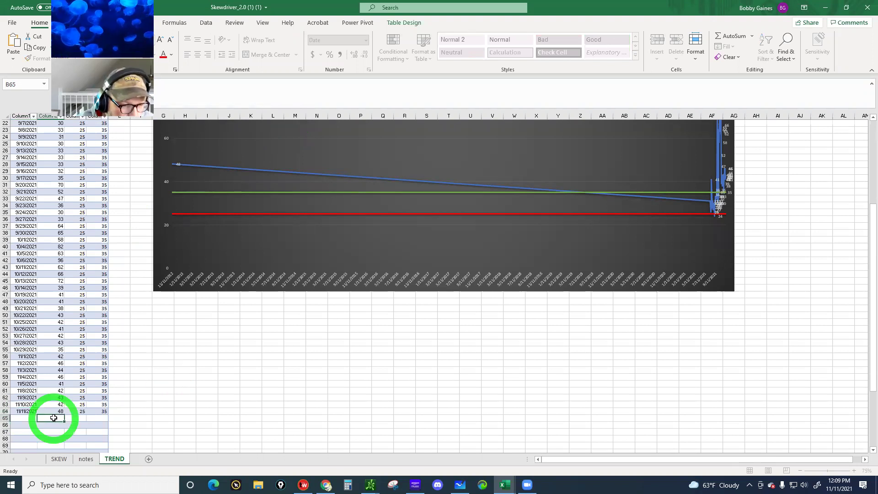
pyautogui.click(26, 411)
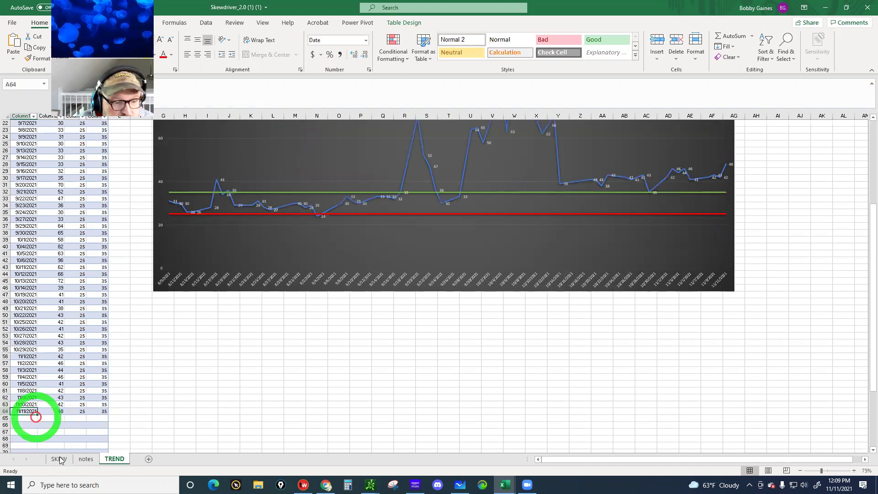
# Step: Review the diff 20 values near the 4605 strike on the SKEW sheet and inspect the 11/11/2021 point on the TREND chart
pyautogui.click(58, 459)
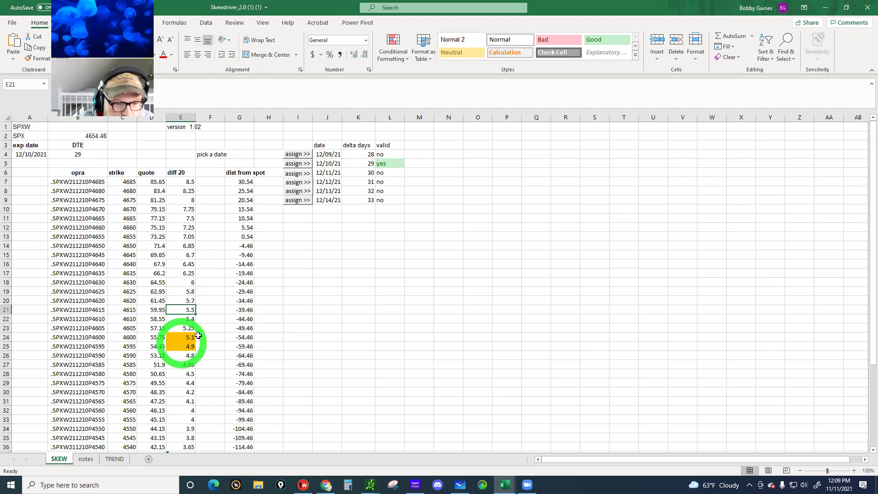
pyautogui.click(186, 328)
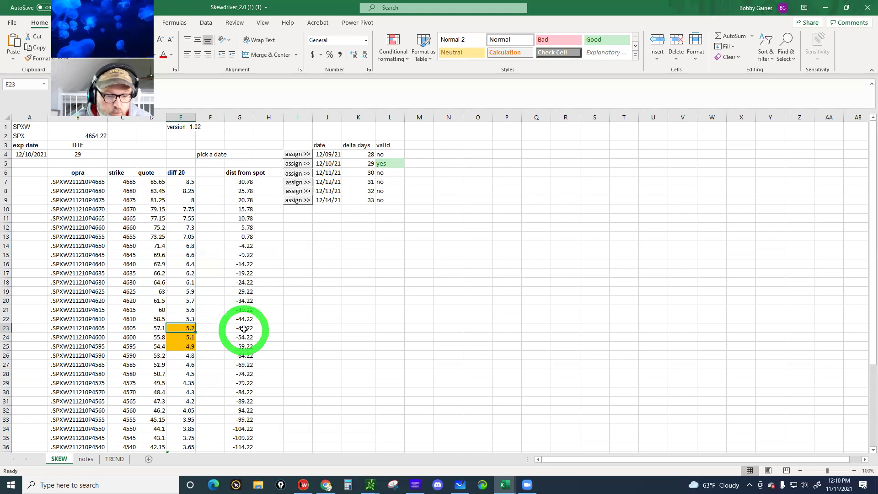
pyautogui.click(114, 458)
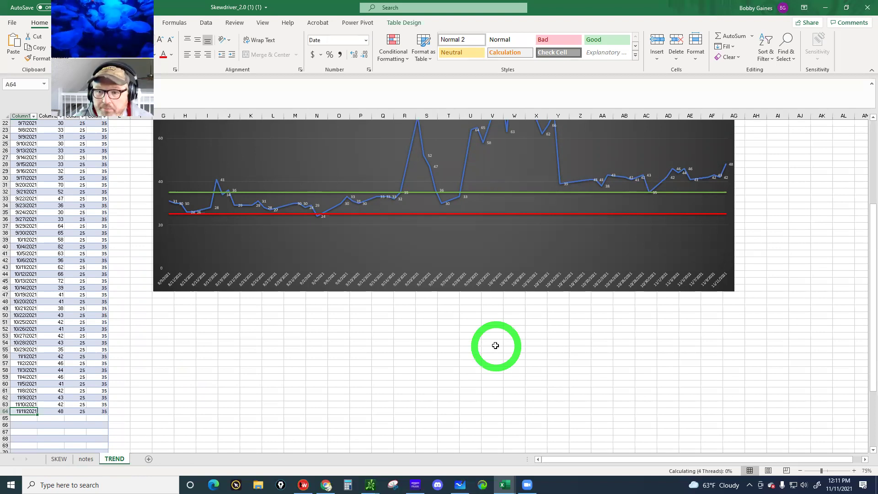
pyautogui.scroll(3, 495, 345)
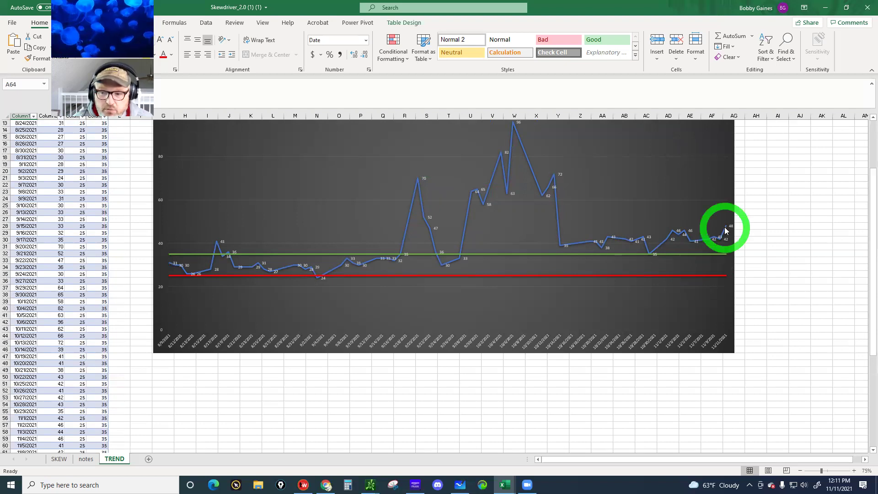
pyautogui.moveTo(727, 227)
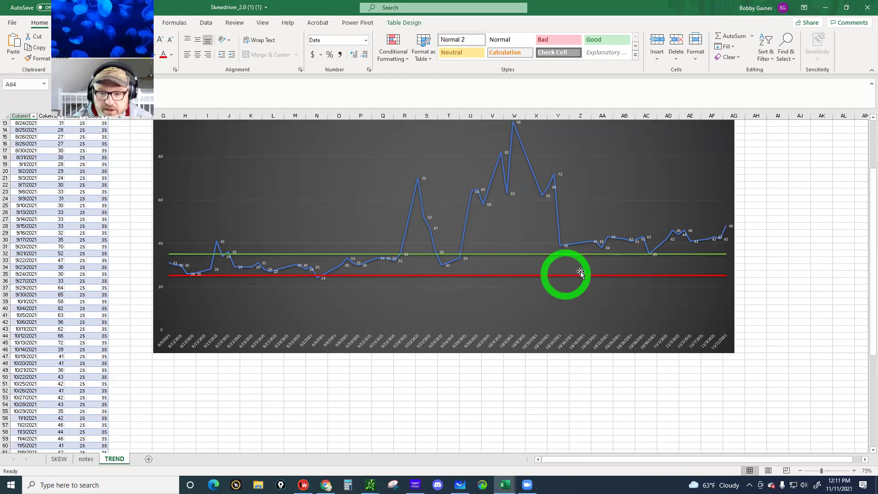
pyautogui.moveTo(598, 256)
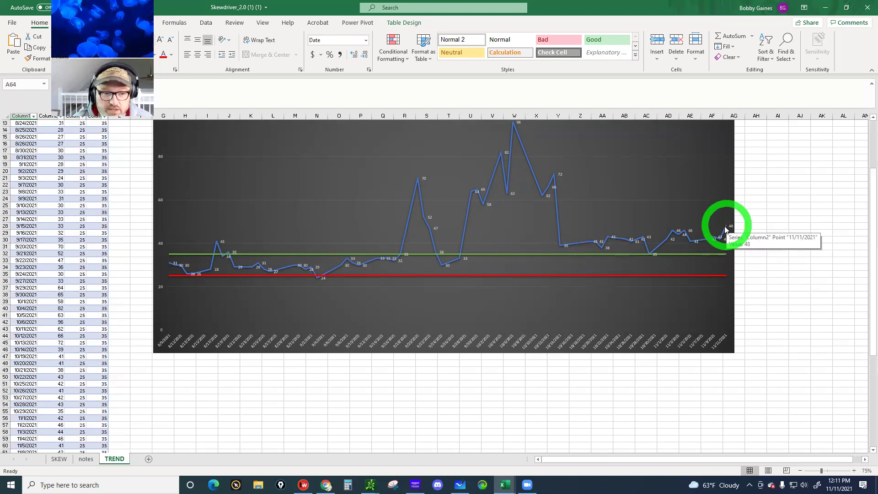
# Step: Close the Skewdriver workbook and look over the latest candles on the /ES volume profile chart
pyautogui.click(866, 9)
pyautogui.click(403, 255)
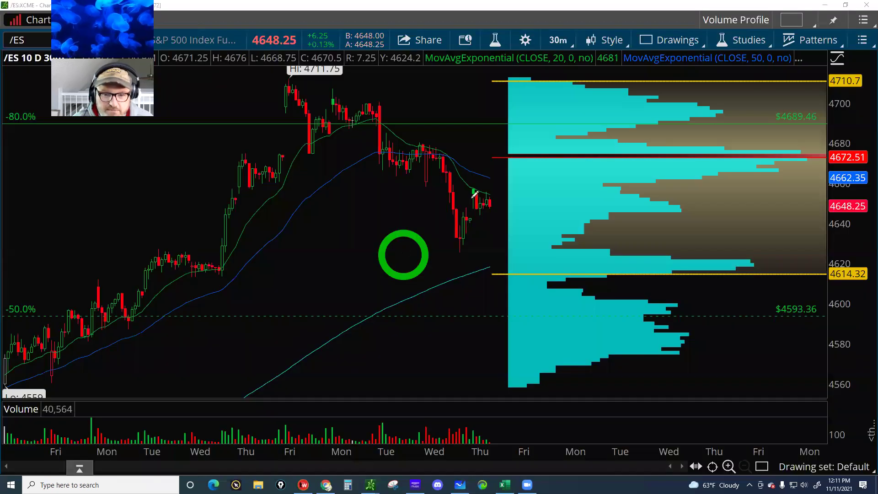
pyautogui.click(482, 198)
pyautogui.click(395, 471)
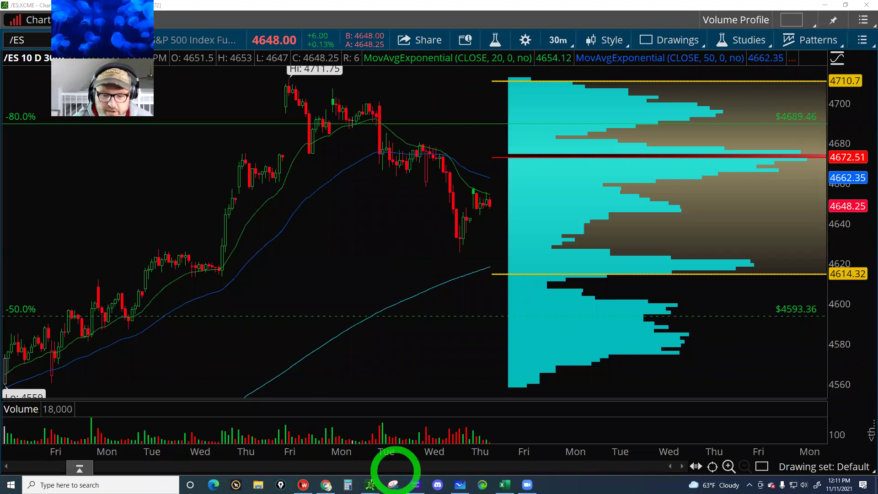
# Step: Switch to the TQQQ AIM EMPIRE workbook and check the TAKE ACTION cells for TQQQ and TMF on the AIM dashboard
pyautogui.click(503, 483)
pyautogui.click(506, 274)
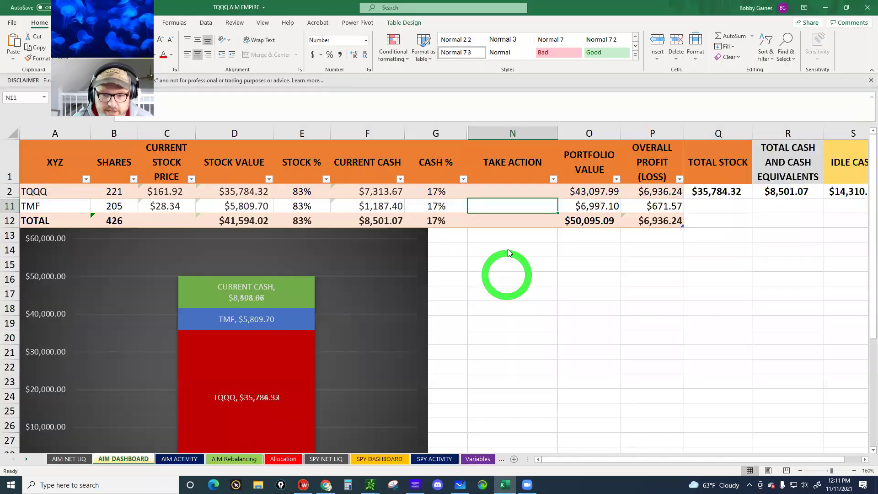
pyautogui.click(495, 186)
pyautogui.click(499, 206)
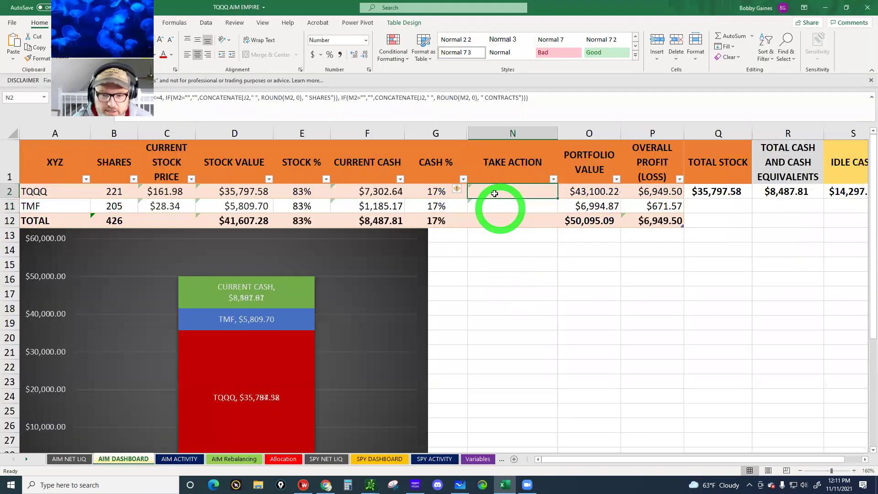
pyautogui.click(495, 191)
pyautogui.click(495, 207)
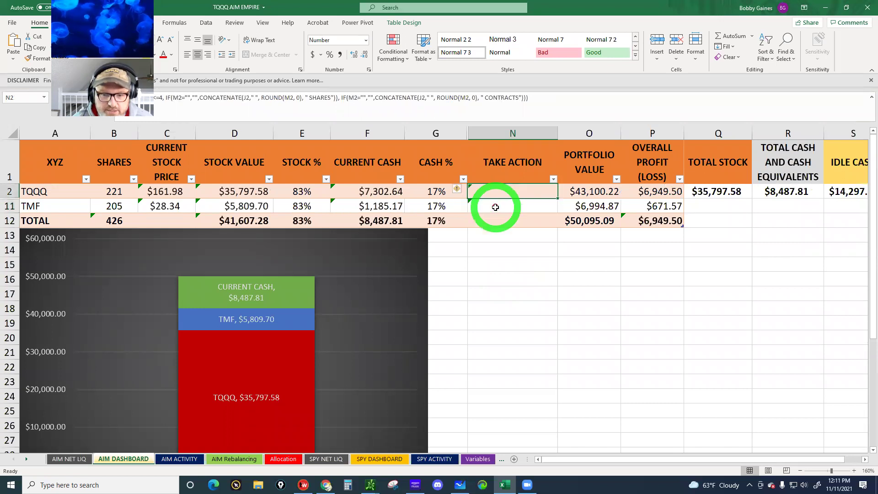
pyautogui.click(493, 191)
pyautogui.click(496, 206)
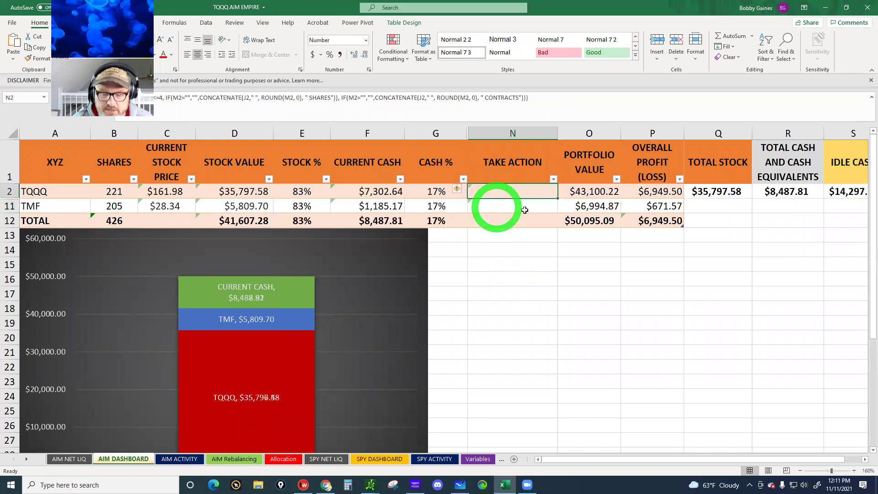
# Step: Minimize the workbook, switch to the main thinkorswim window and open the /ES risk profile analysis
pyautogui.click(823, 8)
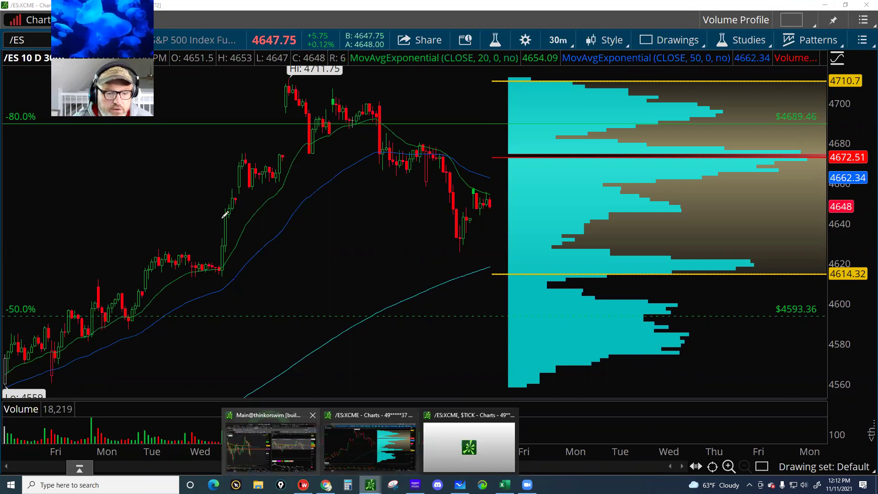
pyautogui.click(264, 449)
pyautogui.click(39, 70)
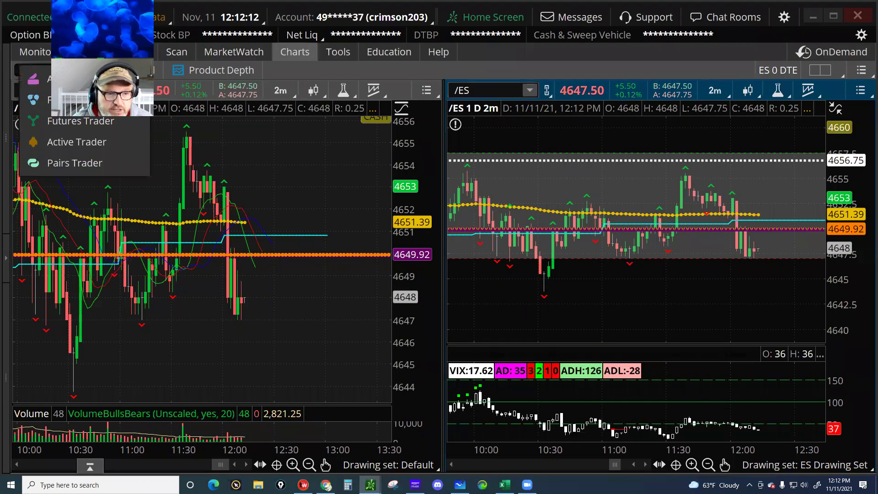
pyautogui.click(105, 100)
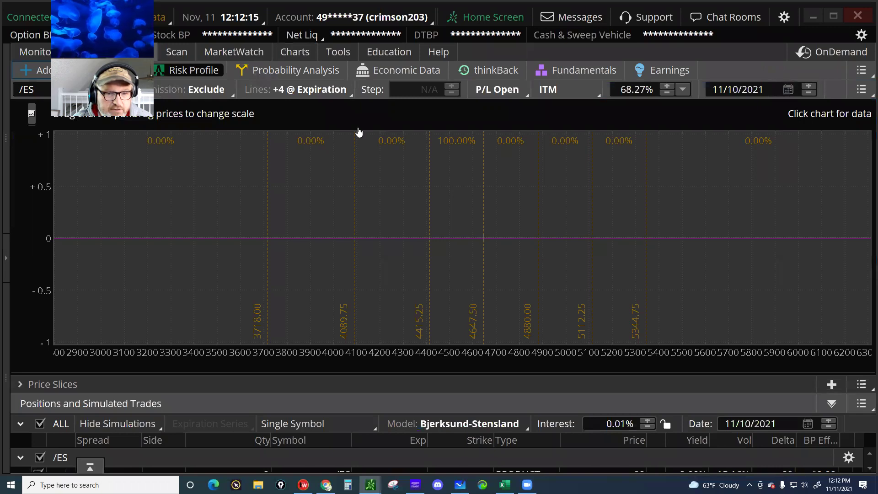
# Step: Set the risk profile lines to +4 @ Vol Step and check the step size
pyautogui.click(308, 90)
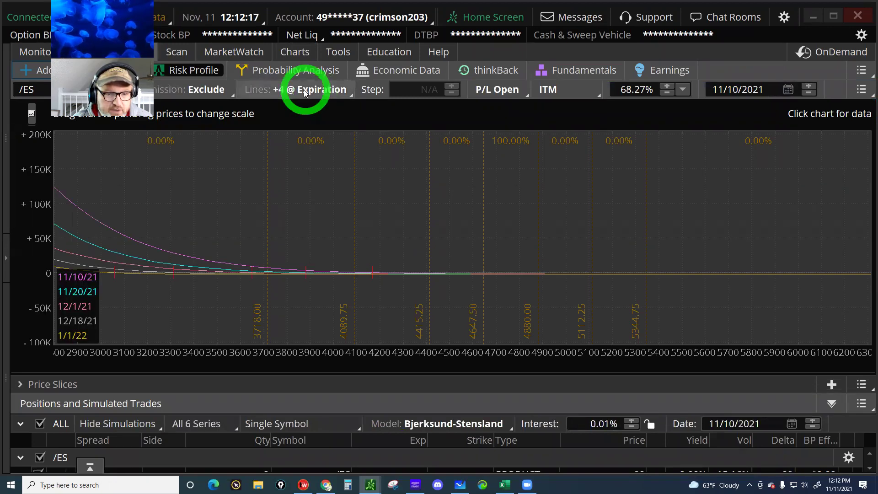
pyautogui.click(305, 90)
pyautogui.click(320, 180)
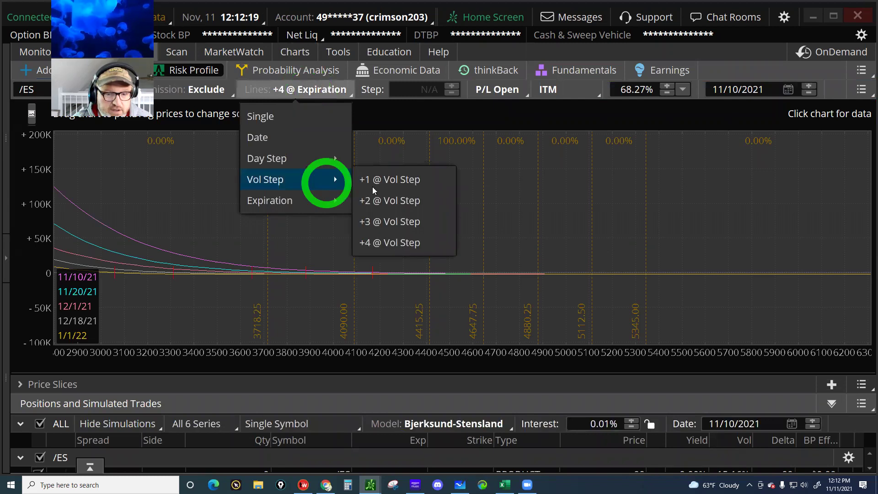
pyautogui.click(398, 241)
pyautogui.click(402, 92)
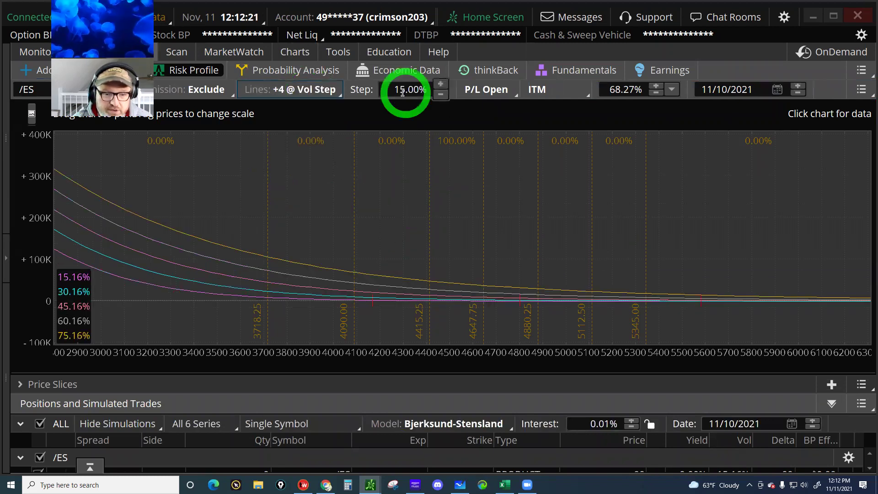
# Step: Inspect the profit and loss of each volatility line at the lowest marked /ES price level
pyautogui.click(165, 415)
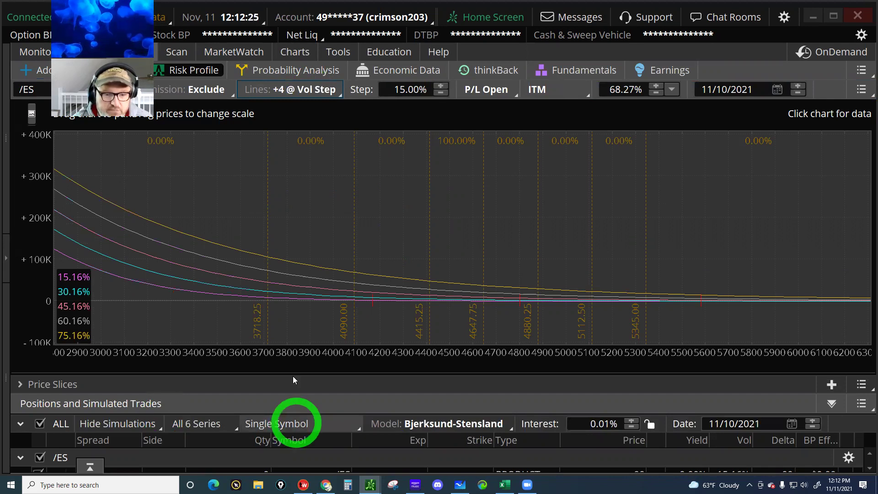
pyautogui.click(265, 322)
pyautogui.moveTo(261, 322); pyautogui.dragTo(268, 319)
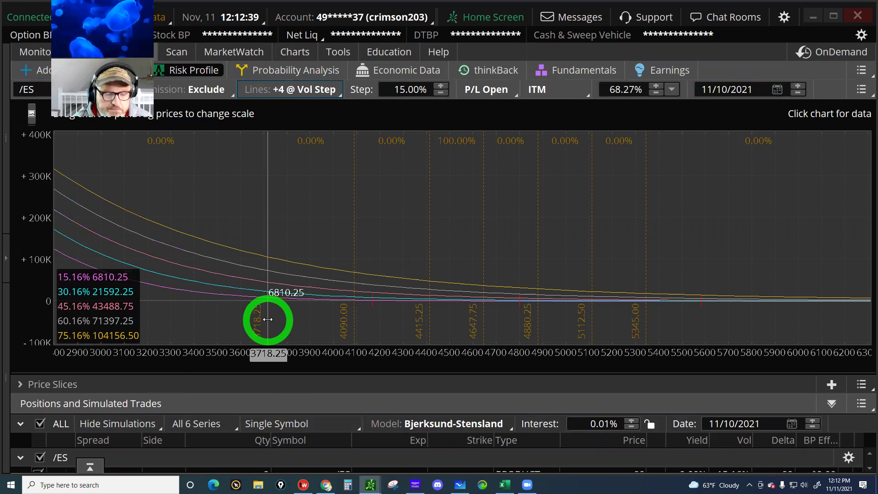
# Step: Change the risk profile from a single symbol to Portfolio, Beta Weighted and enlarge the positions list below the graph
pyautogui.click(320, 418)
pyautogui.click(299, 399)
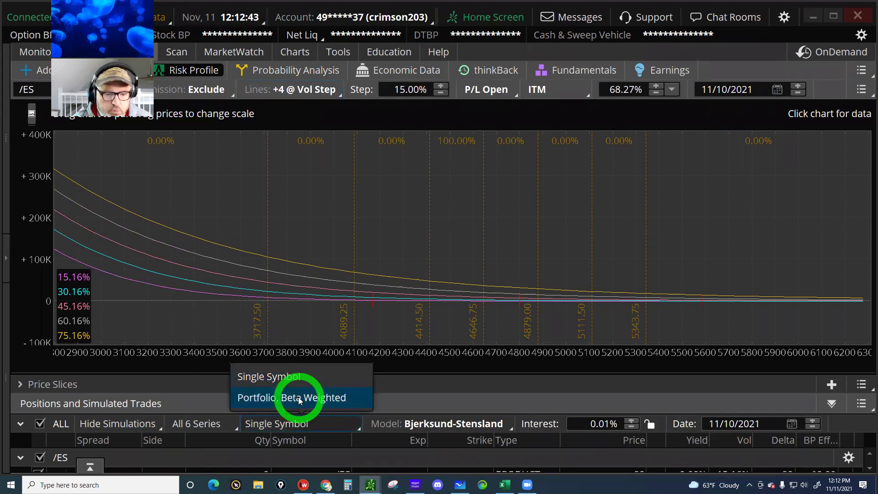
pyautogui.click(281, 325)
pyautogui.click(268, 293)
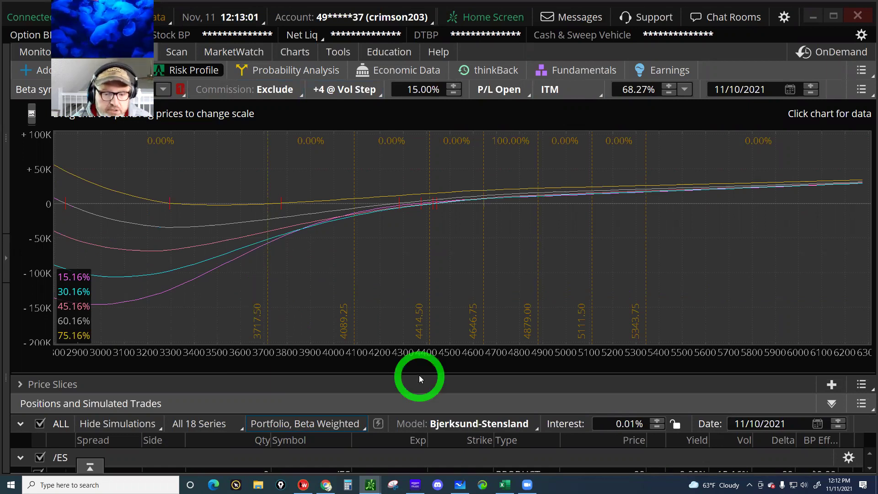
pyautogui.moveTo(418, 372); pyautogui.dragTo(411, 290)
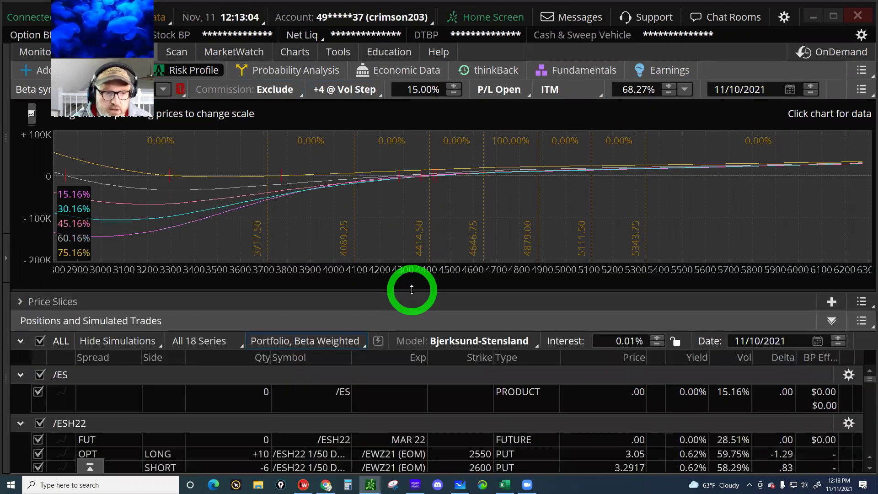
# Step: Open the account's activity and positions overview and review the working order to buy +3 /ESZ21 2450 puts at .20 limit
pyautogui.click(28, 54)
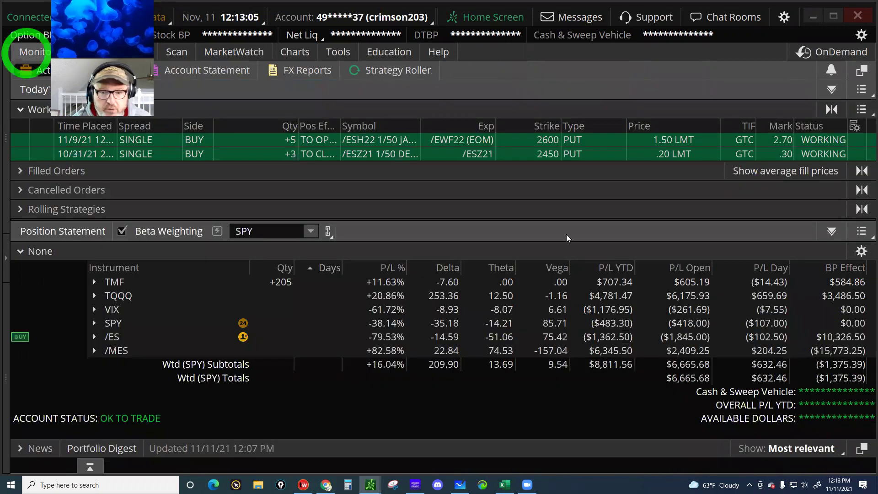
pyautogui.click(678, 156)
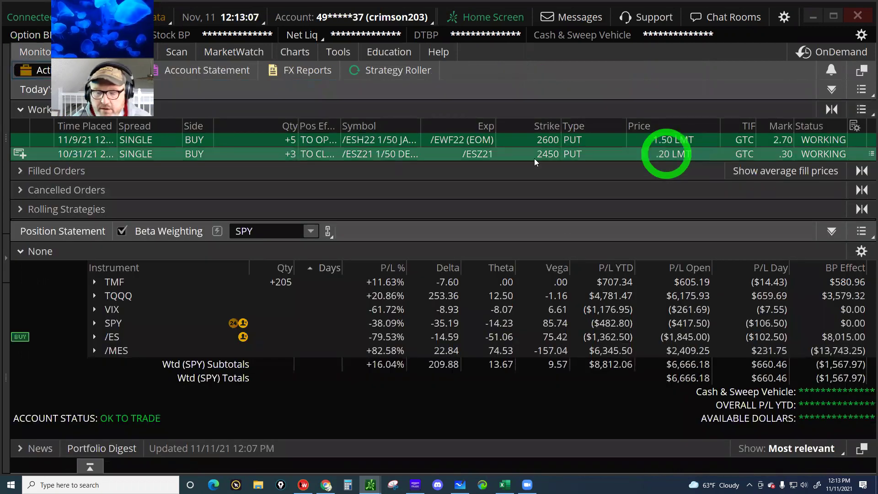
pyautogui.click(450, 155)
pyautogui.click(300, 154)
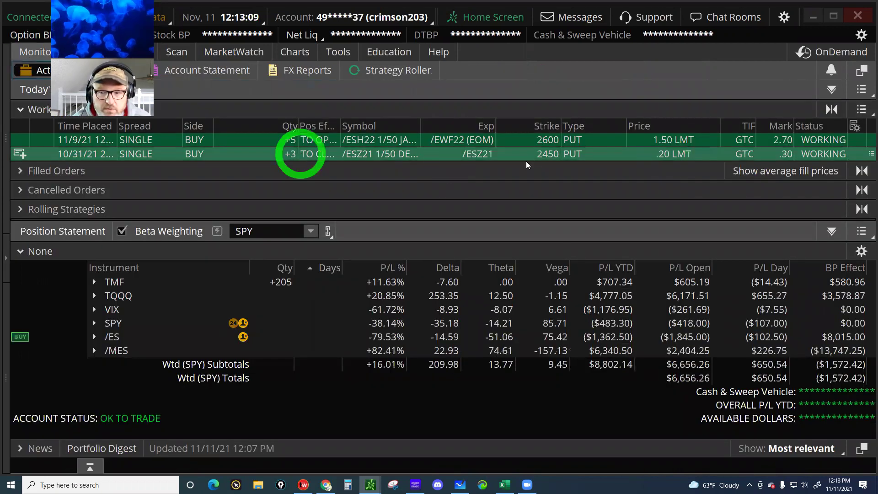
pyautogui.click(703, 156)
pyautogui.click(568, 155)
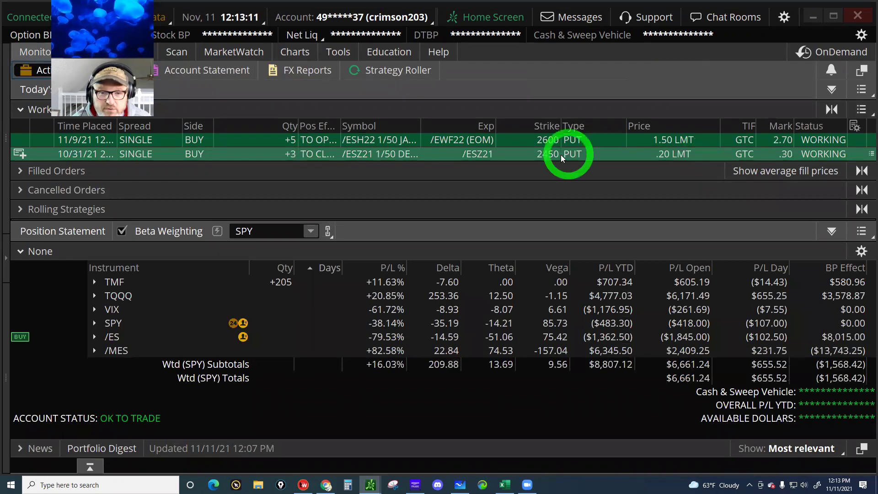
pyautogui.click(561, 157)
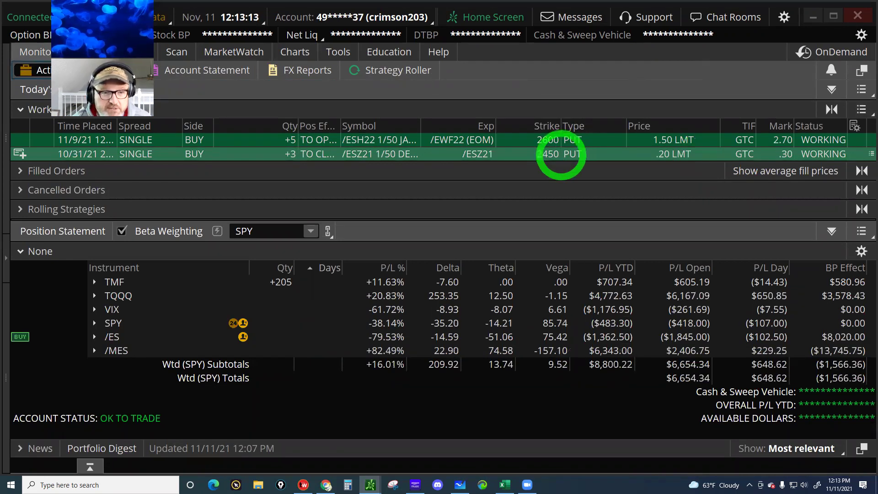
pyautogui.click(176, 77)
pyautogui.click(291, 157)
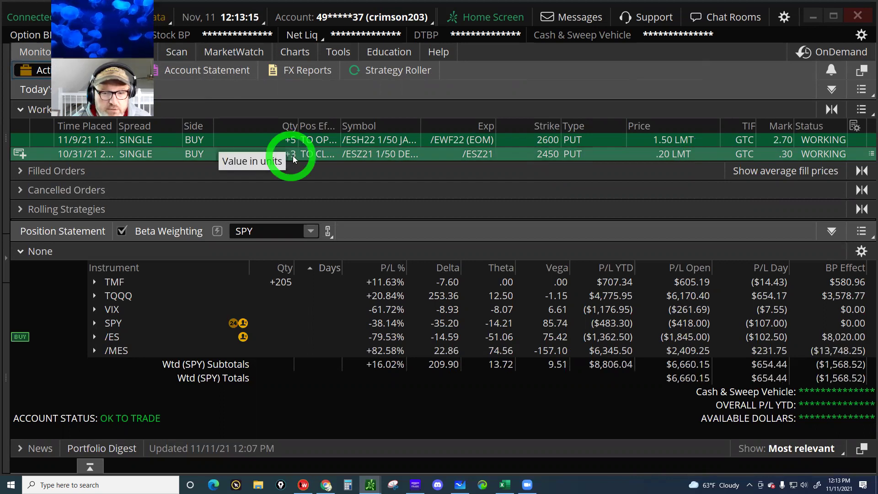
pyautogui.click(453, 153)
pyautogui.click(550, 156)
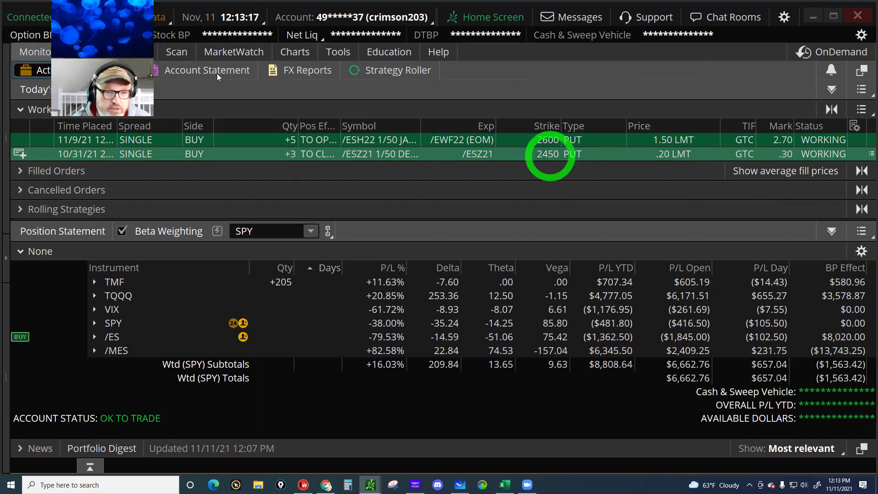
# Step: Return to the portfolio risk profile and find the short -3 /ESZ21 2450 puts in the positions list
pyautogui.click(271, 339)
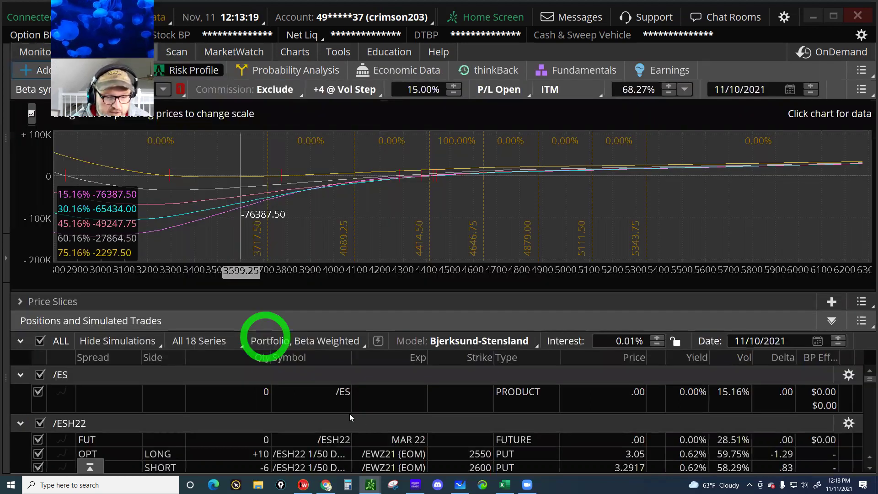
pyautogui.click(358, 424)
pyautogui.scroll(-2, 358, 427)
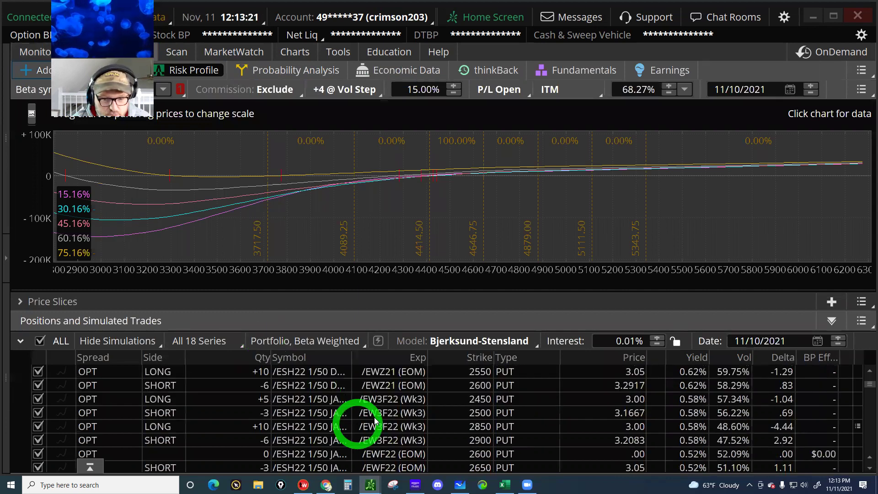
pyautogui.click(374, 420)
pyautogui.scroll(-1, 375, 419)
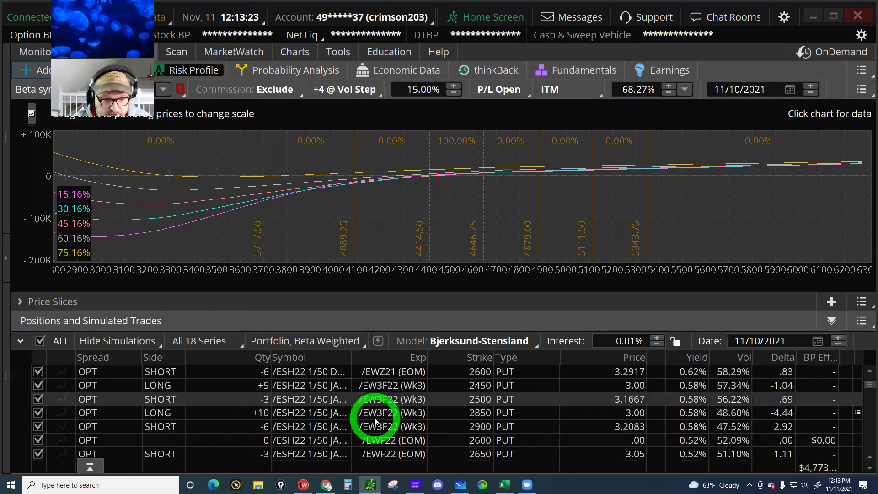
pyautogui.scroll(-3, 374, 419)
pyautogui.scroll(-3, 375, 420)
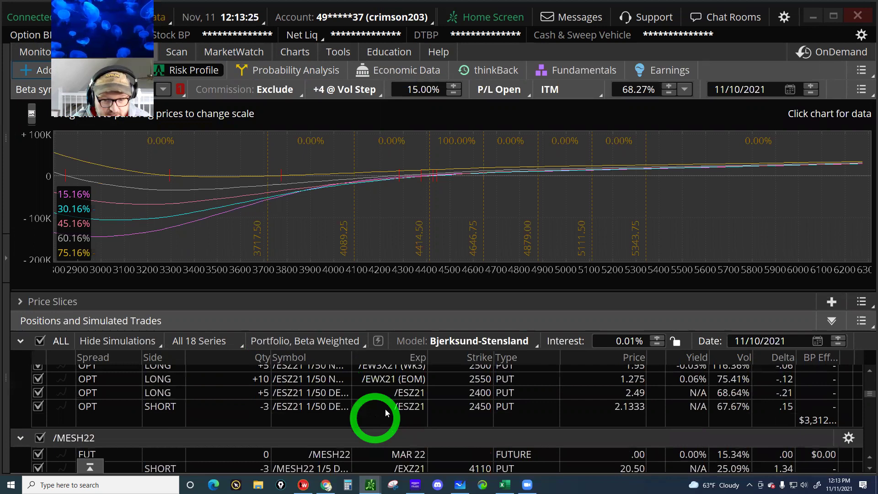
pyautogui.click(385, 409)
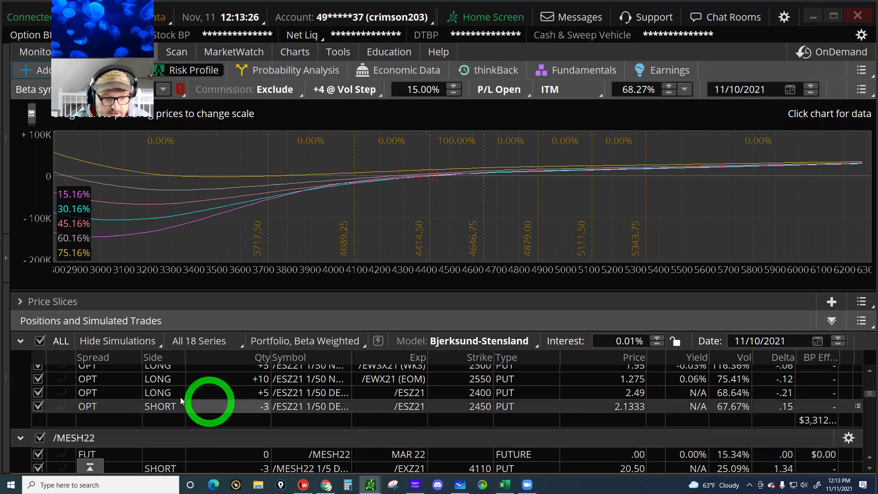
# Step: Compare the volatility lines' profit and loss at the lowest marked price level with the short /ESZ21 2450 puts included and excluded, restoring them at the end
pyautogui.click(268, 174)
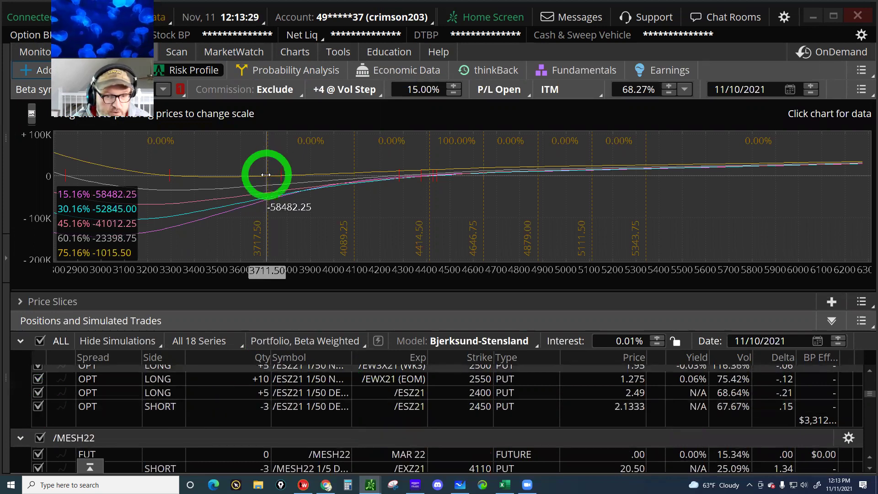
pyautogui.click(268, 176)
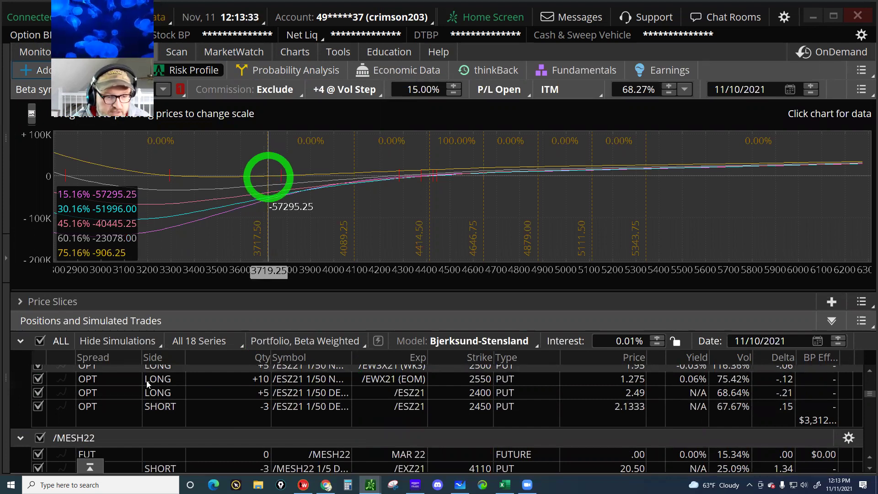
pyautogui.click(57, 406)
pyautogui.click(39, 406)
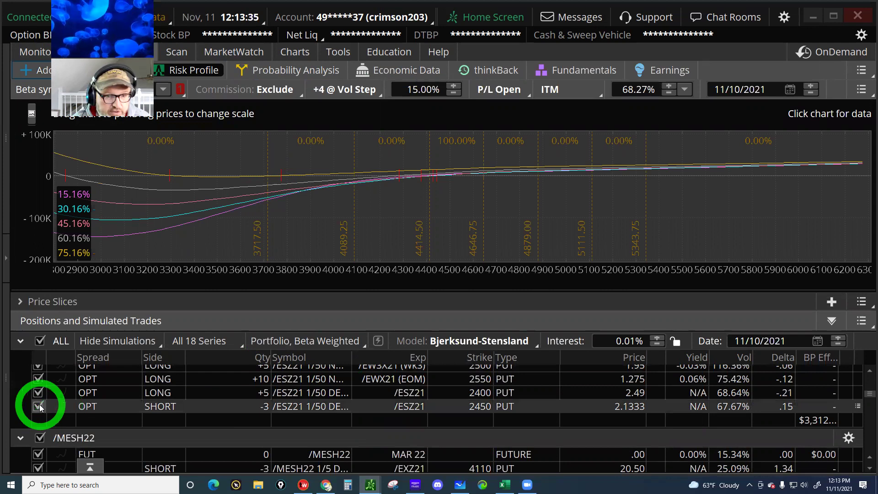
pyautogui.click(289, 225)
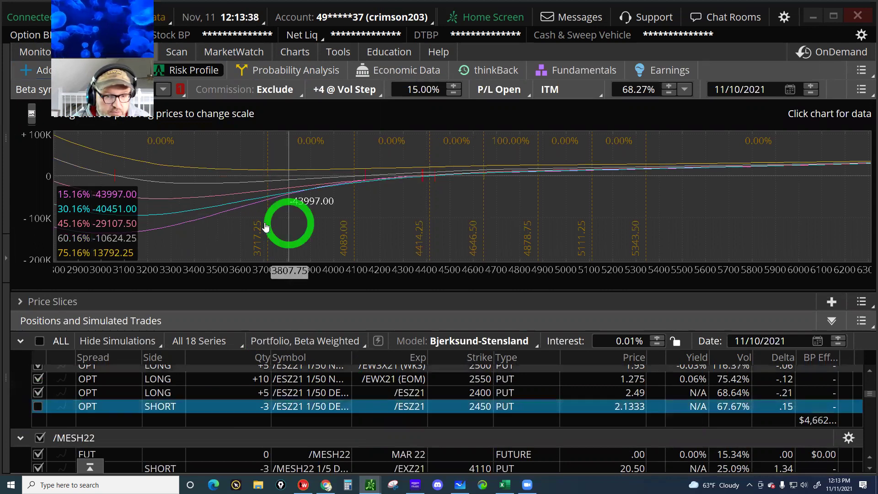
pyautogui.click(266, 223)
pyautogui.click(267, 222)
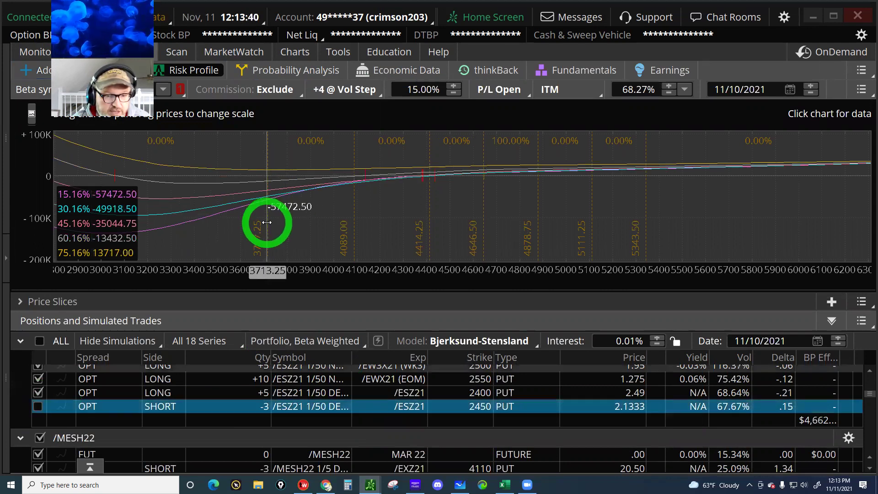
pyautogui.moveTo(266, 222); pyautogui.dragTo(268, 221)
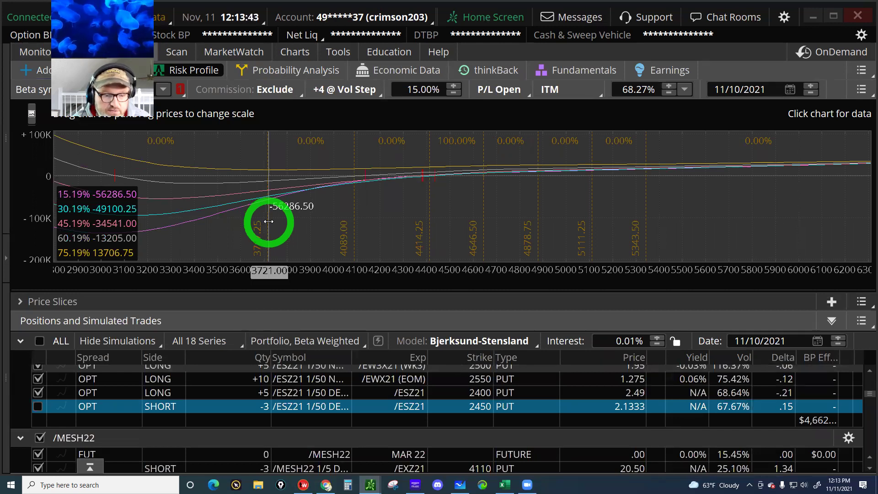
pyautogui.click(38, 405)
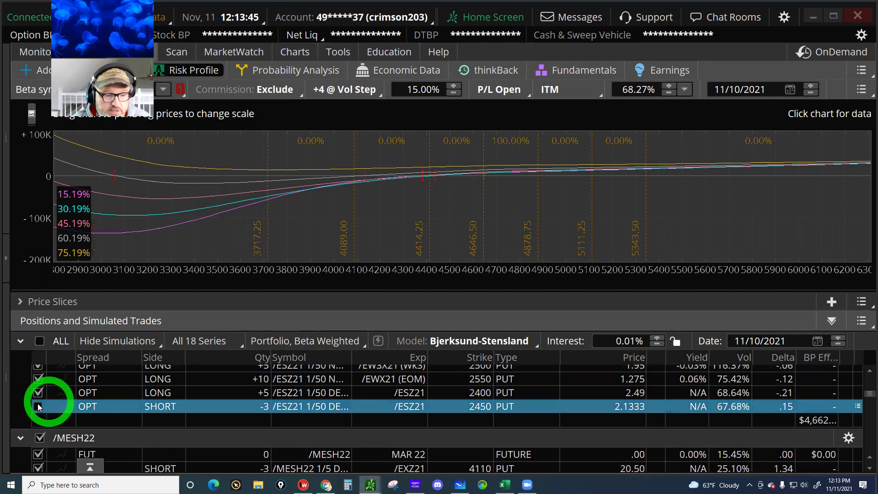
# Step: Open the working order to buy +3 /ESZ21 2450 puts for cancel/replace from the account's activity and positions overview
pyautogui.click(33, 71)
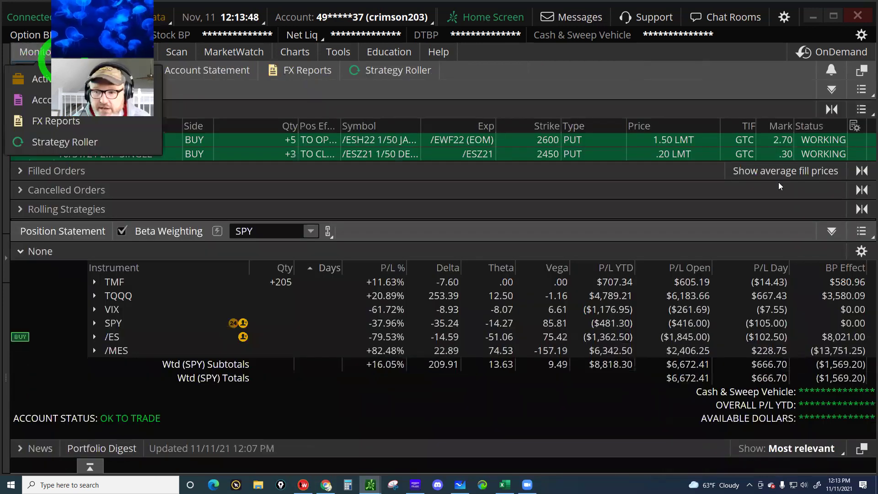
pyautogui.click(735, 153)
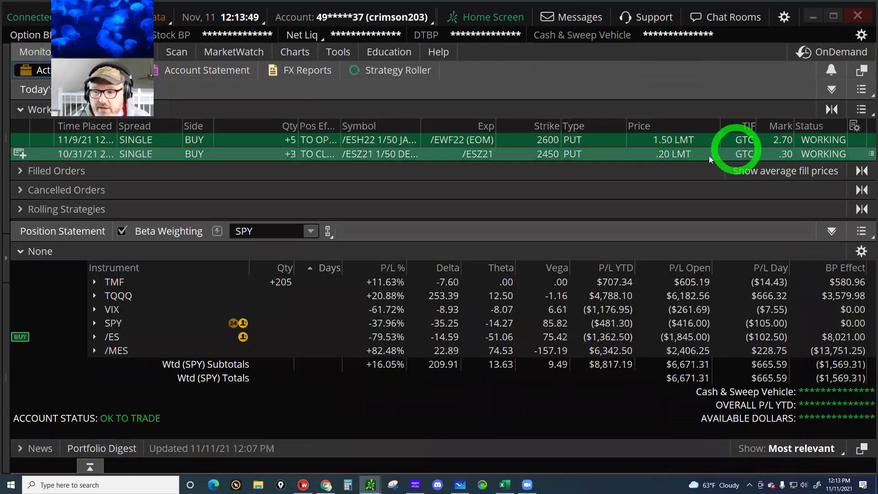
pyautogui.click(664, 155)
pyautogui.rightClick(668, 156)
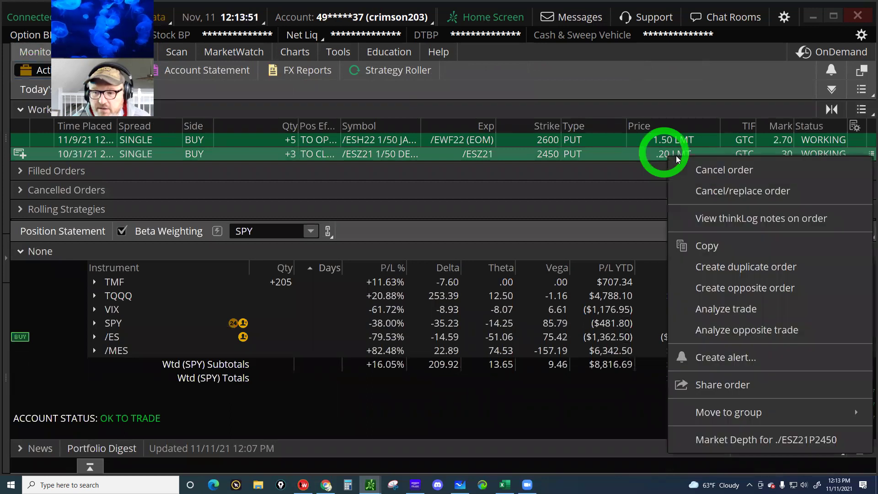
pyautogui.click(718, 191)
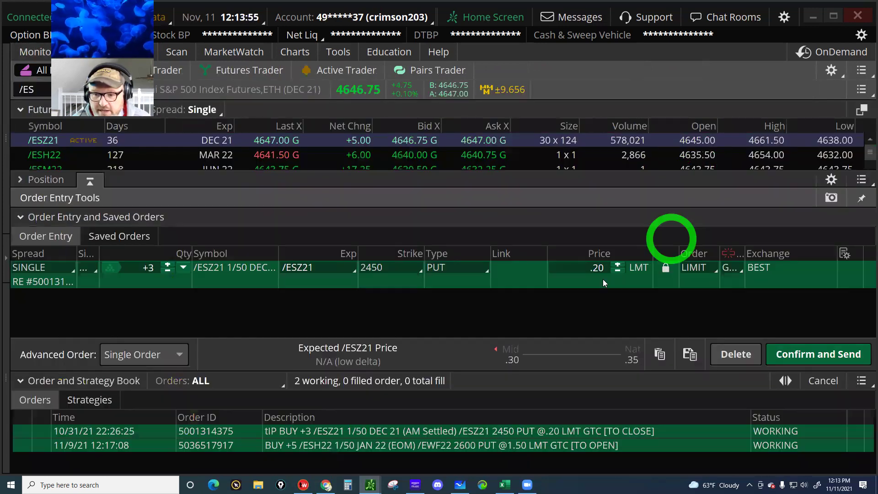
# Step: Review the replacement order's total trade cost at the .20 limit and close the confirmation without sending
pyautogui.click(818, 355)
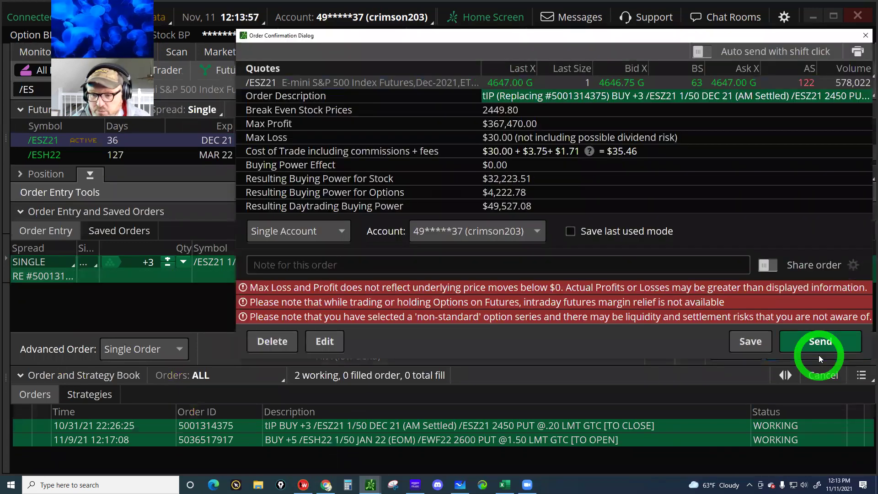
pyautogui.click(632, 166)
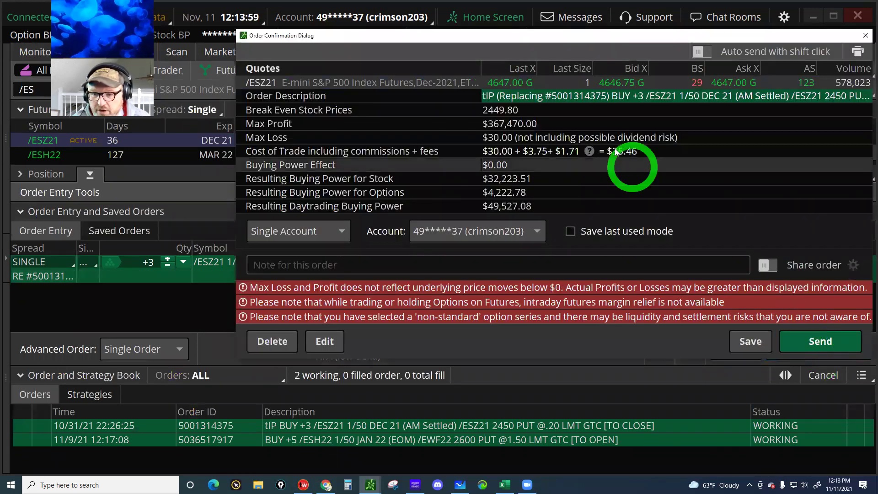
pyautogui.click(795, 69)
pyautogui.click(863, 41)
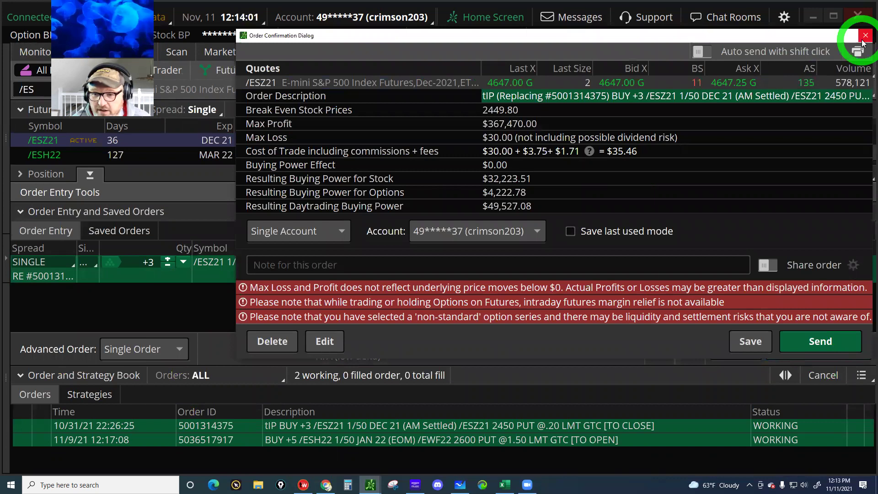
# Step: Raise the replacement order's limit price to .30, check the total cost and send the order
pyautogui.click(676, 264)
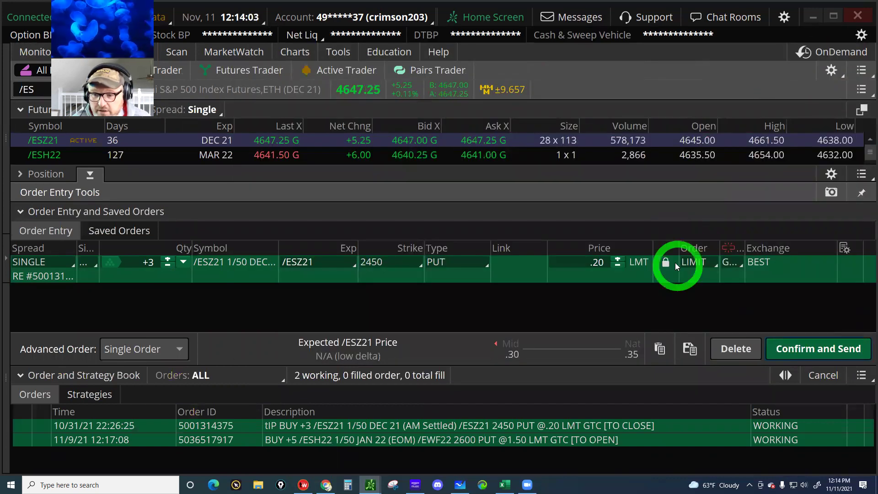
pyautogui.click(614, 259)
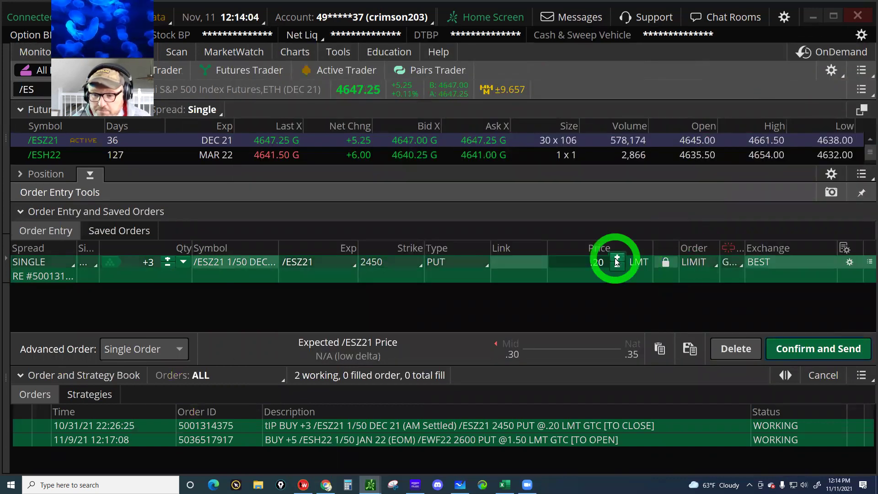
pyautogui.click(822, 348)
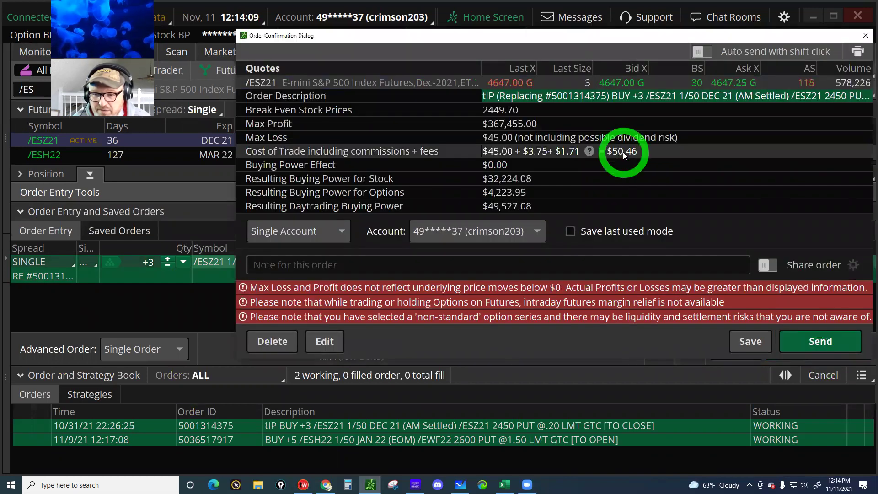
pyautogui.click(820, 340)
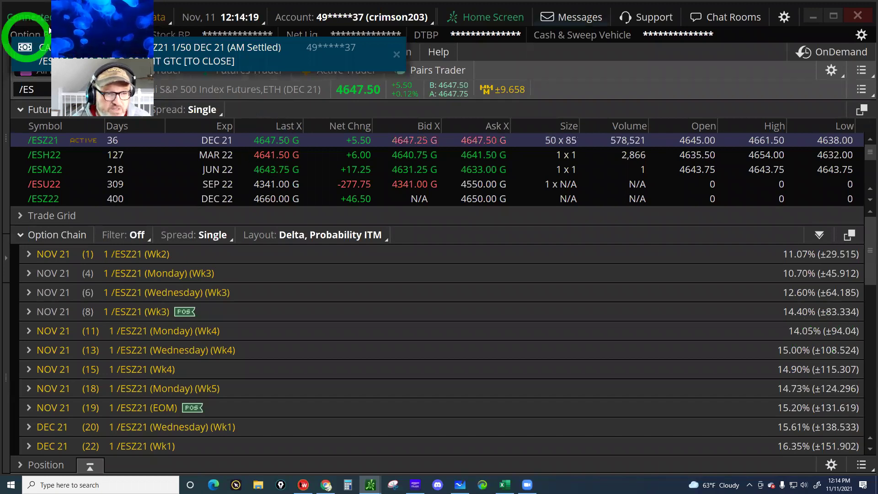
# Step: Cancel/replace the working +3 /ESZ21 2450 put order once more with a .35 limit and send it
pyautogui.click(44, 55)
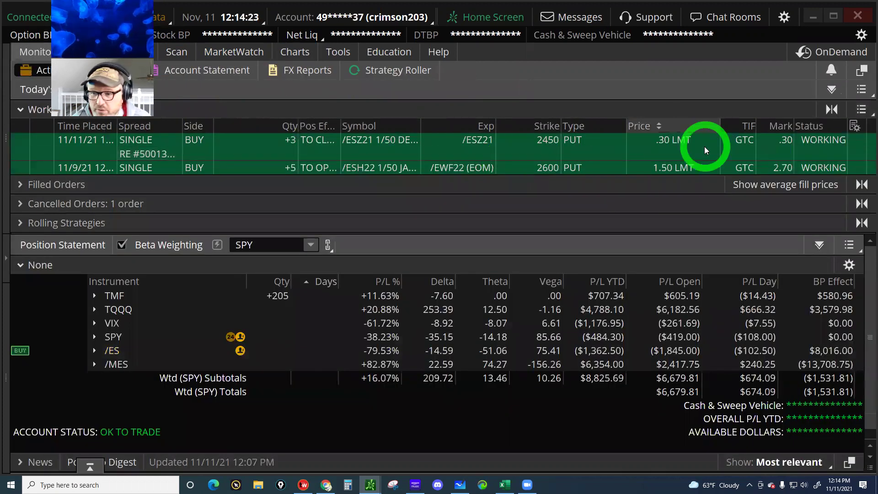
pyautogui.rightClick(704, 146)
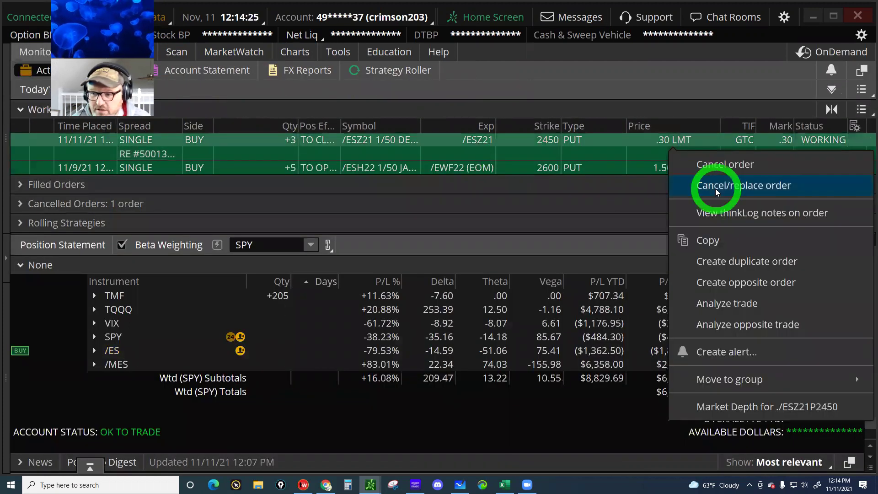
pyautogui.click(715, 187)
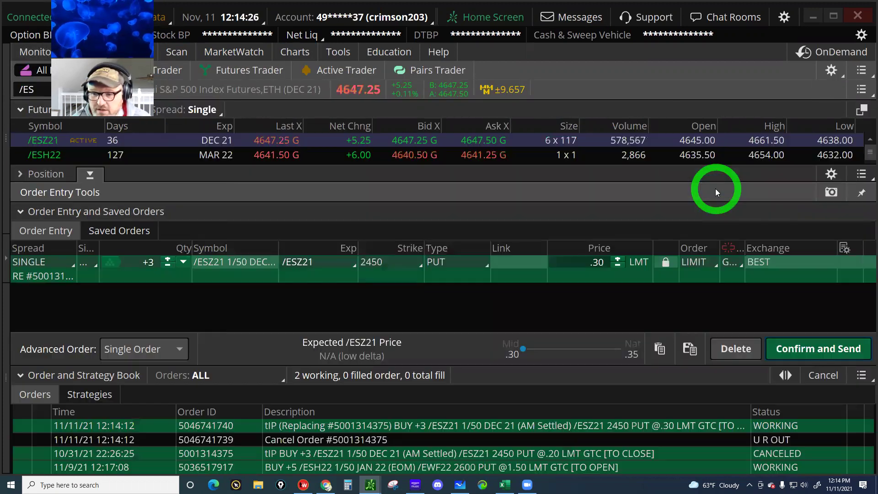
pyautogui.click(615, 259)
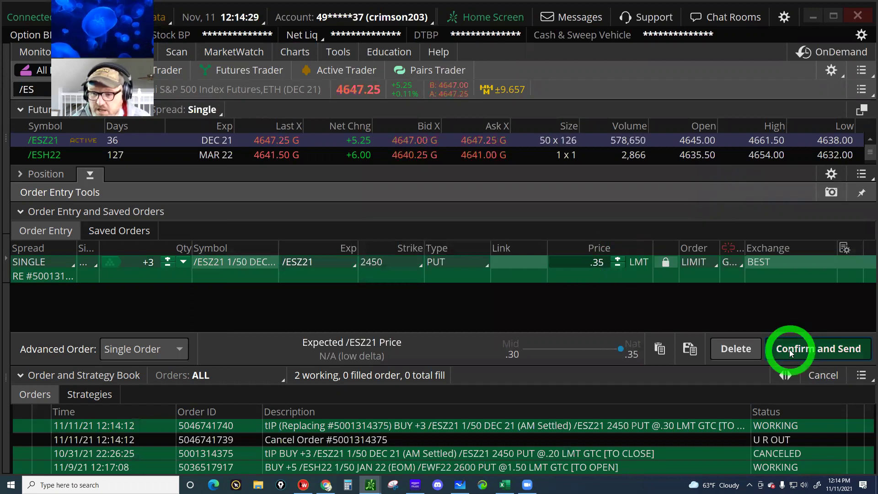
pyautogui.click(789, 349)
pyautogui.click(801, 343)
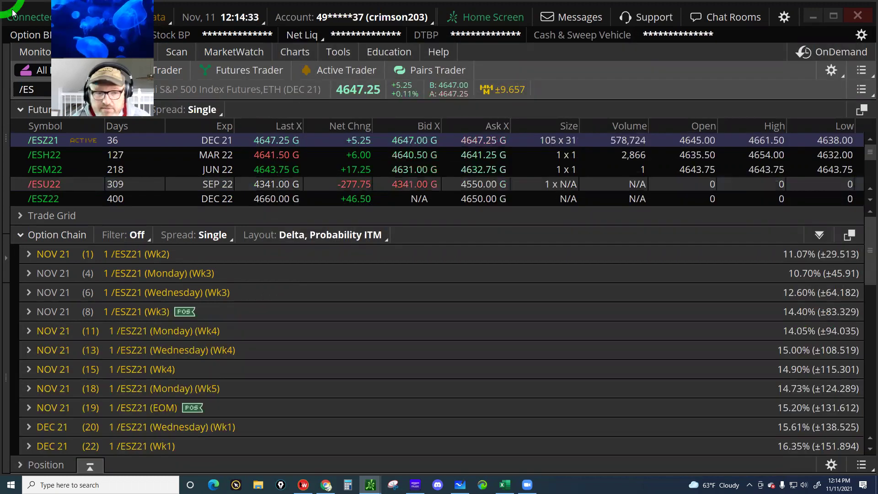
# Step: Reopen the Portfolio, Beta Weighted risk profile and inspect each volatility line's profit and loss at the lowest marked price level
pyautogui.click(153, 94)
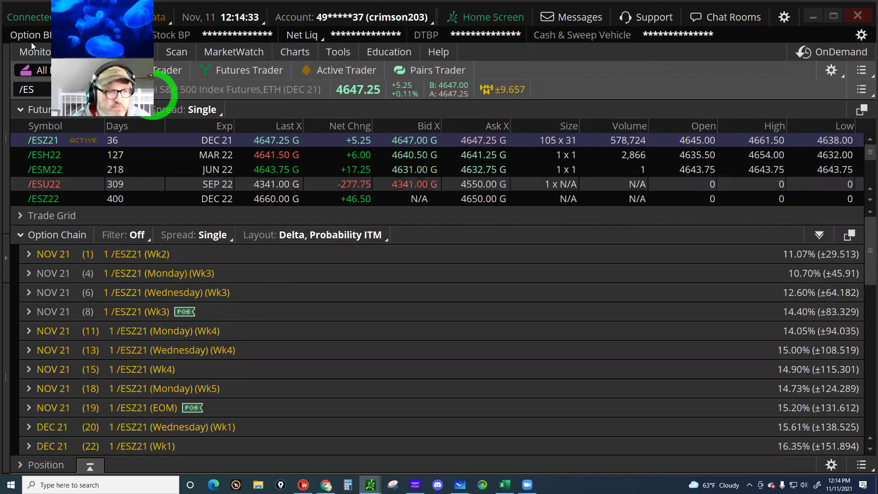
pyautogui.click(344, 65)
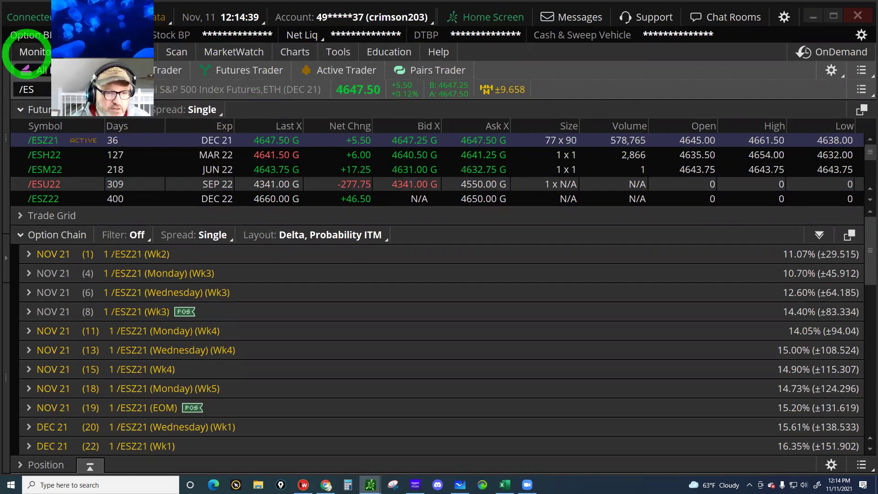
pyautogui.click(26, 54)
pyautogui.click(118, 51)
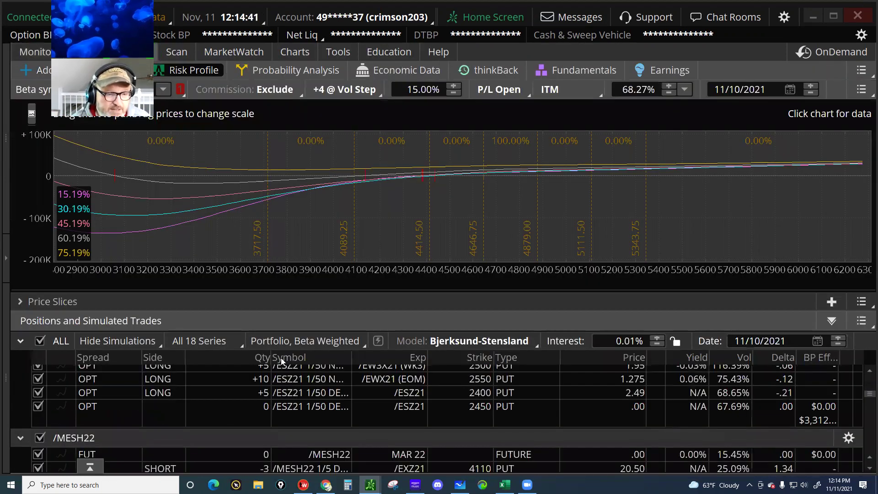
pyautogui.click(278, 254)
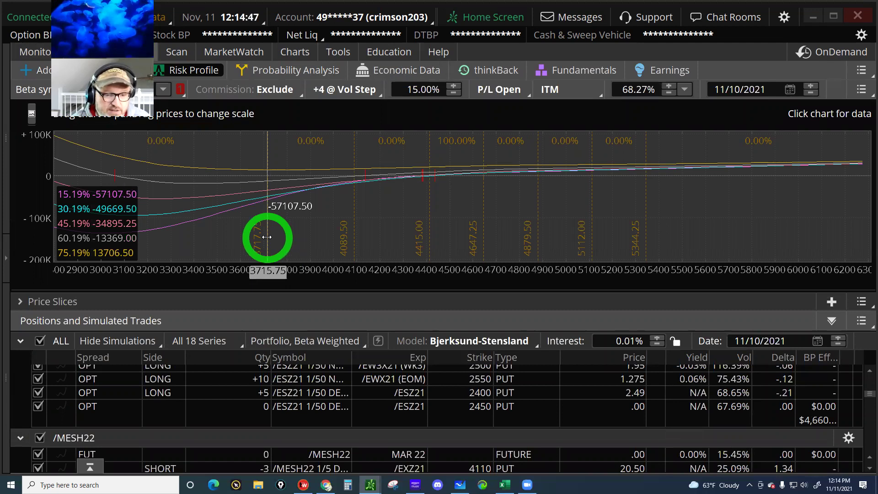
# Step: Switch the risk profile to Single Symbol and inspect the /ES profit and loss at the lowest marked price level
pyautogui.click(312, 342)
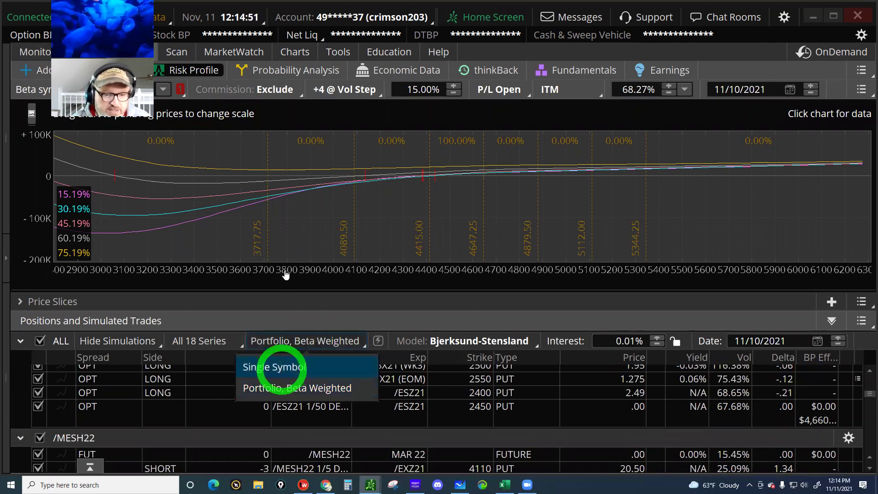
pyautogui.click(276, 367)
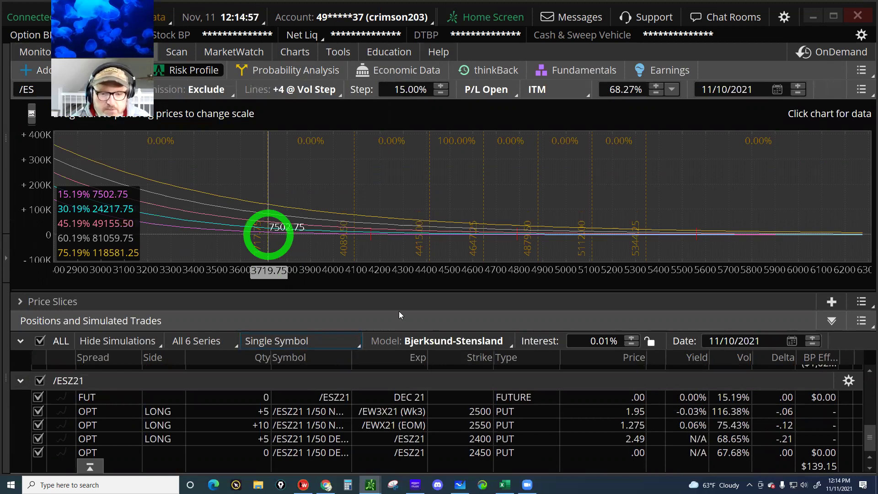
pyautogui.click(402, 294)
pyautogui.click(409, 323)
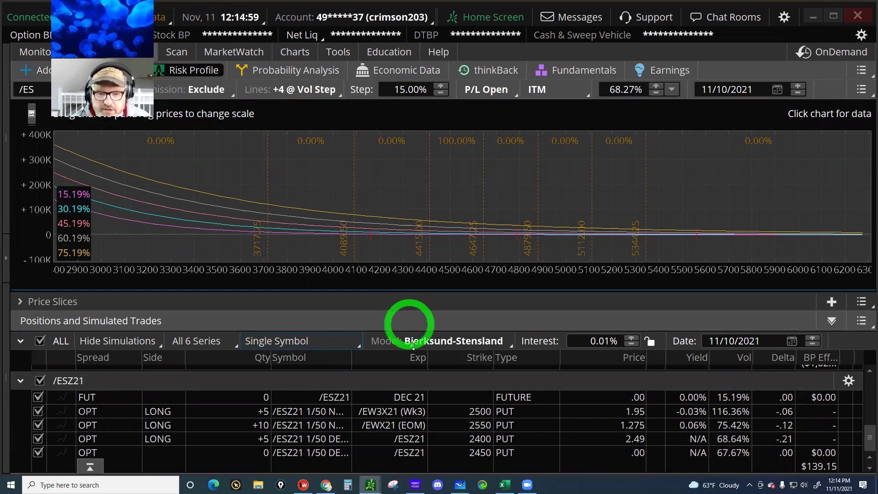
# Step: Open the /ES option chain and expand the DEC 21 (50) /ESH22 (EOM) series to its position strikes
pyautogui.click(366, 279)
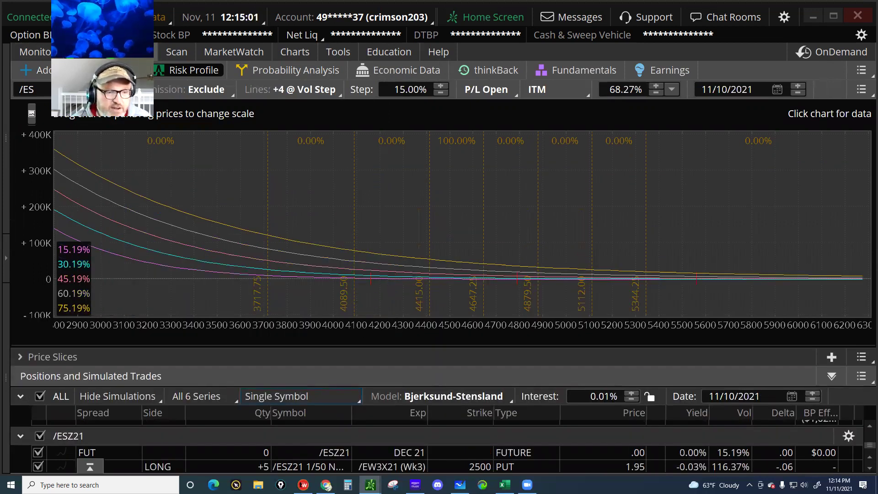
pyautogui.click(76, 52)
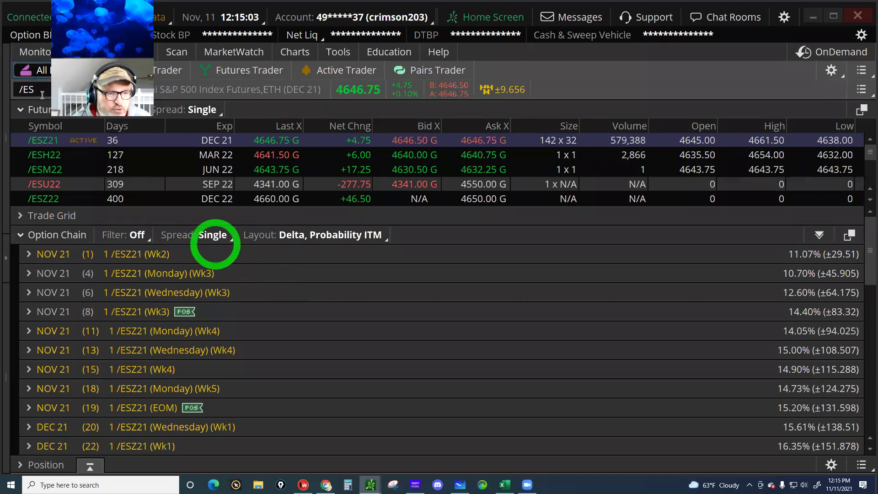
pyautogui.click(284, 316)
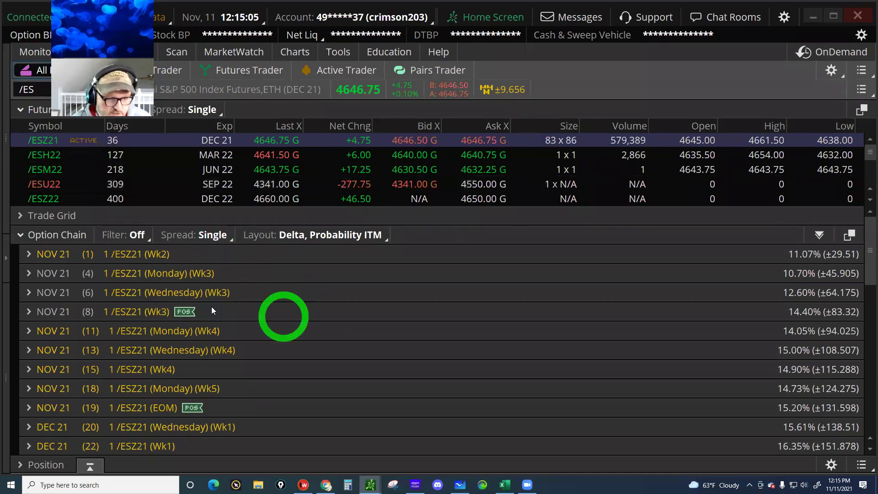
pyautogui.click(184, 312)
pyautogui.scroll(-2, 184, 313)
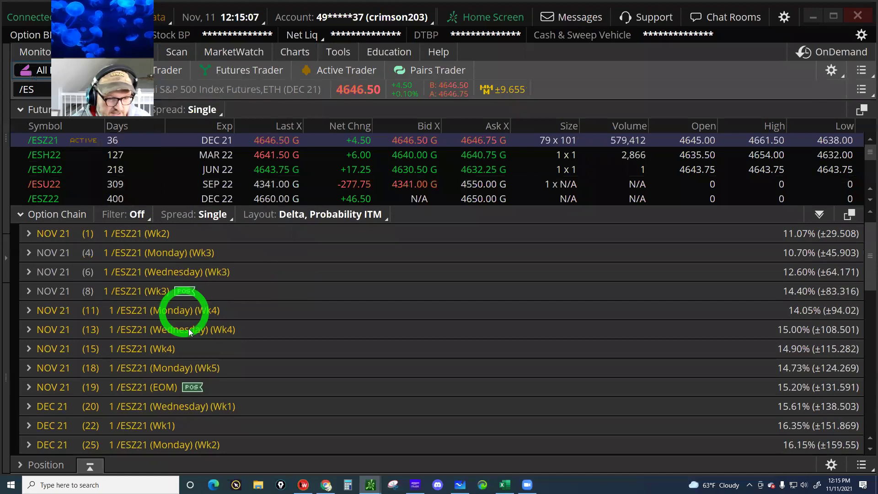
pyautogui.scroll(-3, 193, 366)
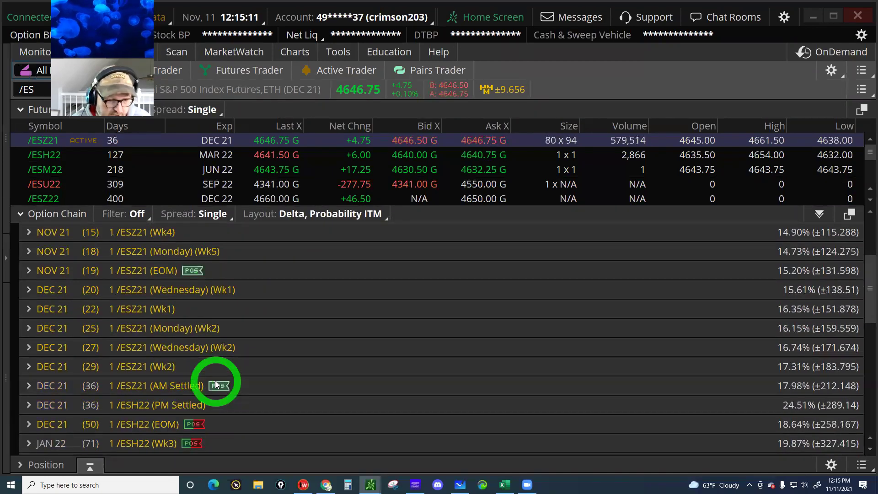
pyautogui.scroll(-3, 217, 387)
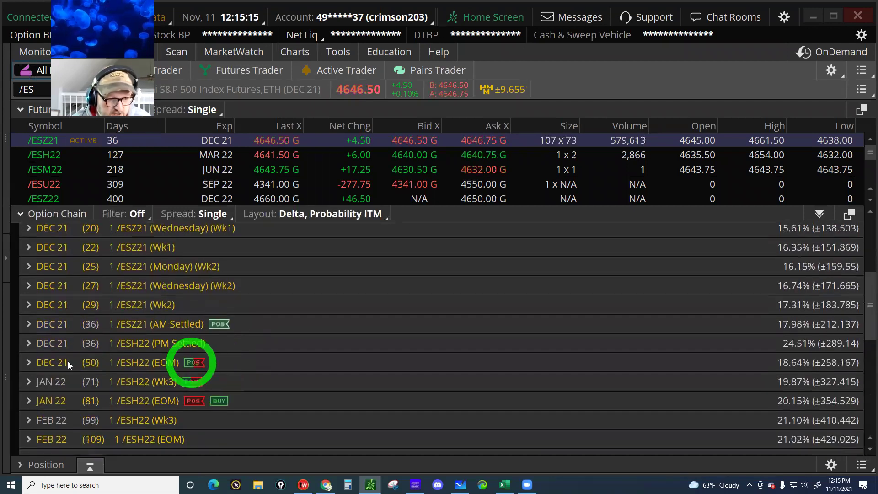
pyautogui.click(50, 362)
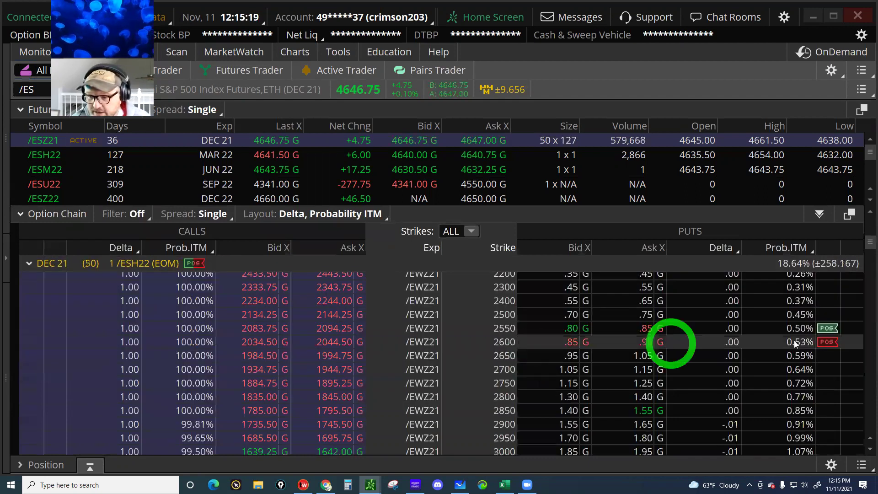
# Step: Create a closing order to buy back the +6 /EWZ21 2600 puts in the DEC 21 (EOM) series
pyautogui.click(827, 343)
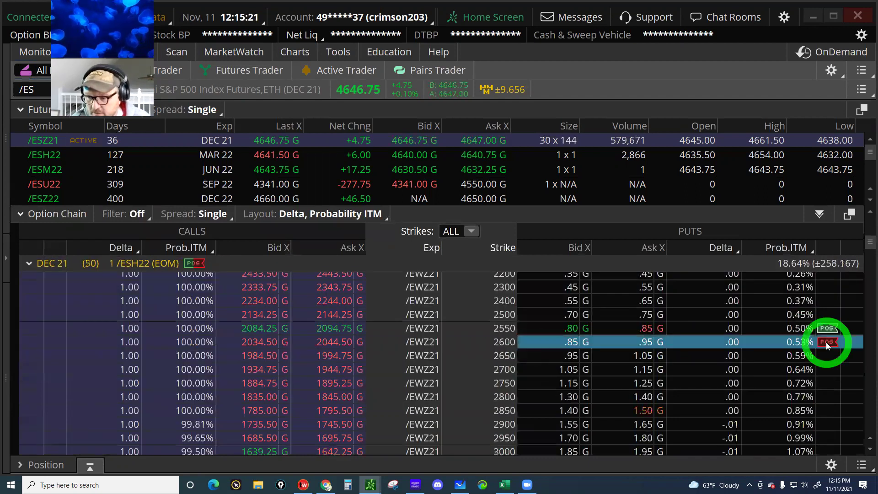
pyautogui.moveTo(753, 362)
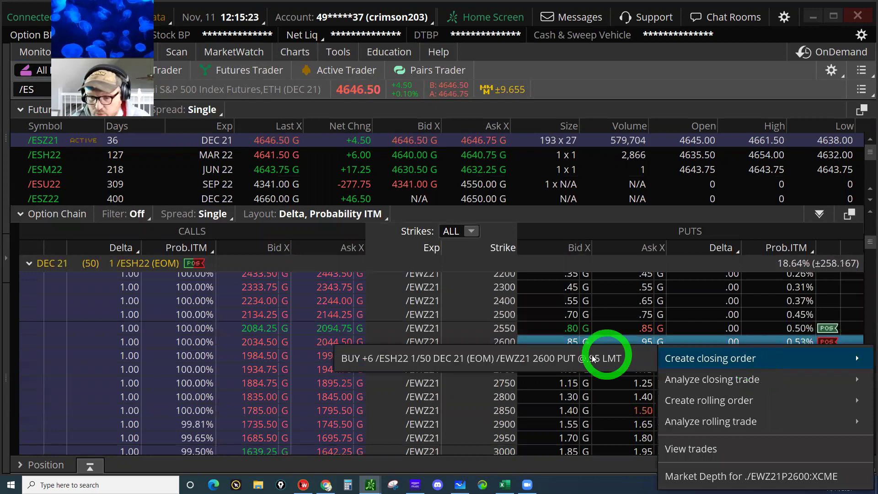
pyautogui.click(548, 359)
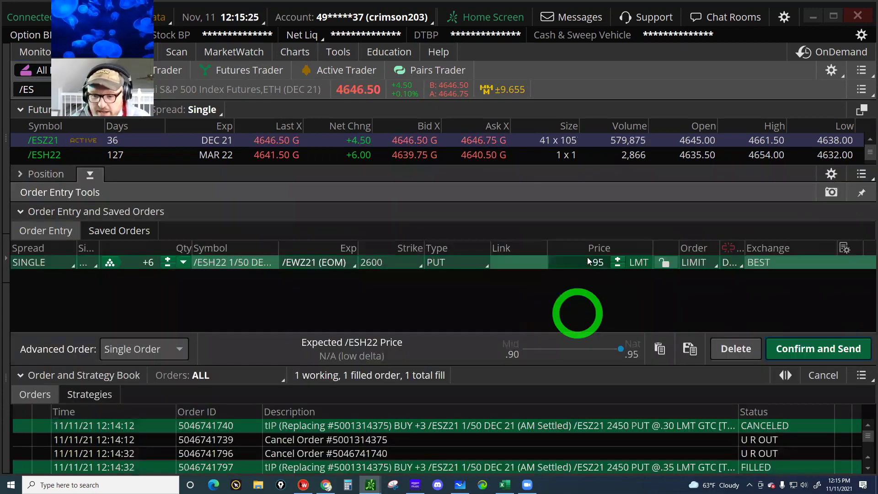
# Step: Set the closing order's limit price to .20
pyautogui.click(595, 265)
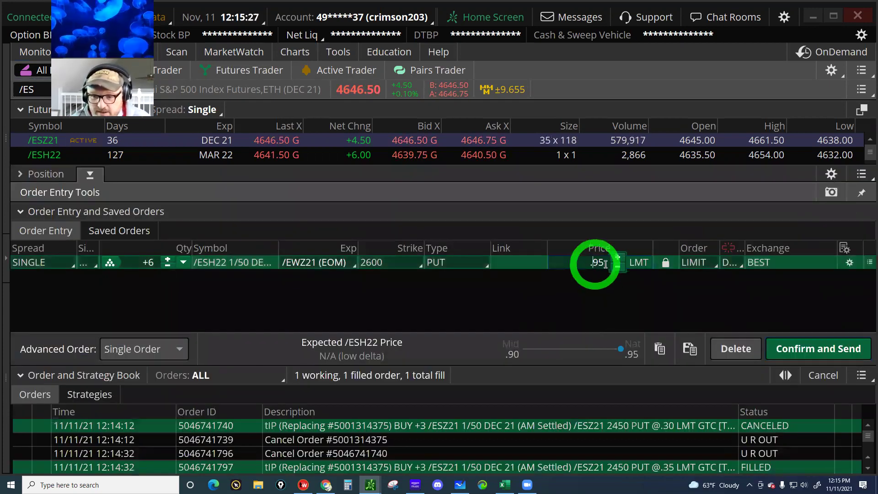
pyautogui.click(604, 263)
pyautogui.click(612, 299)
pyautogui.press('BackSpace')
pyautogui.press('BackSpace')
pyautogui.write('20')
pyautogui.click(716, 274)
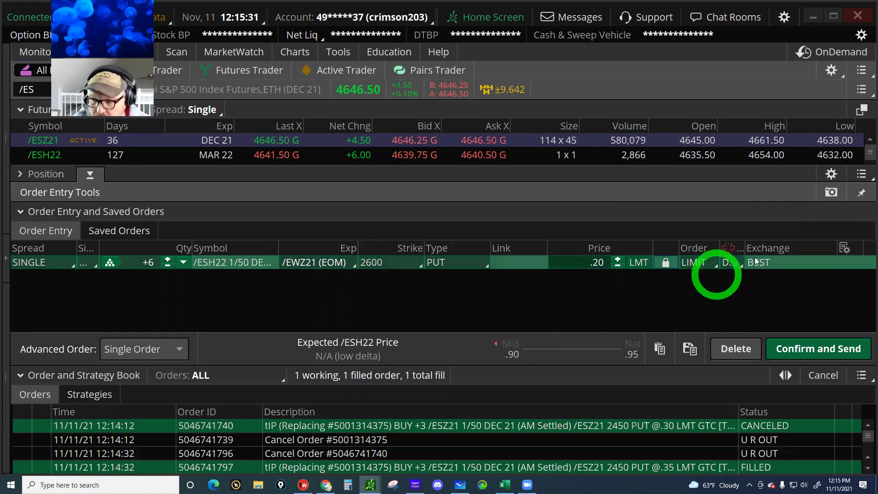
# Step: Make the closing order good till canceled (GTC), then confirm and send it
pyautogui.click(736, 262)
pyautogui.click(737, 263)
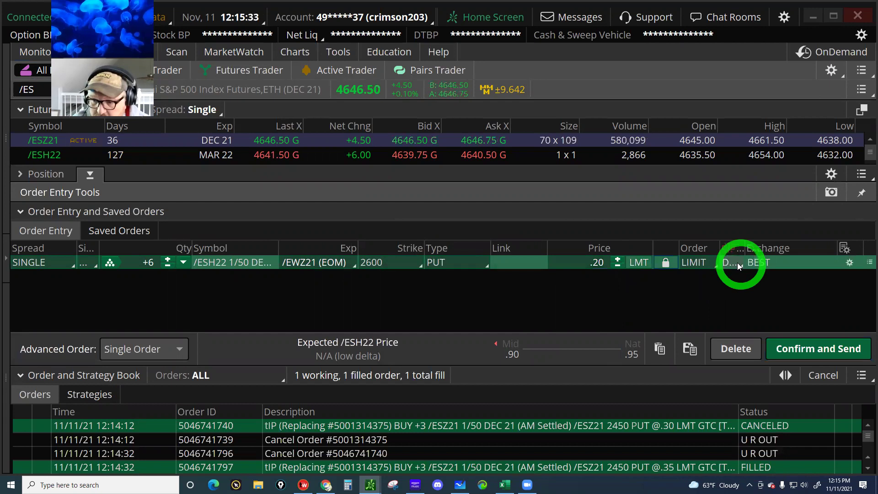
pyautogui.click(727, 310)
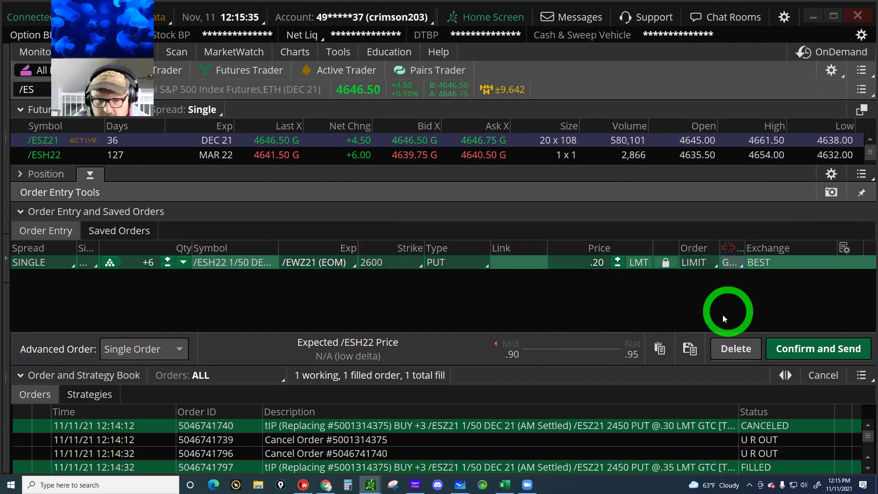
pyautogui.click(814, 350)
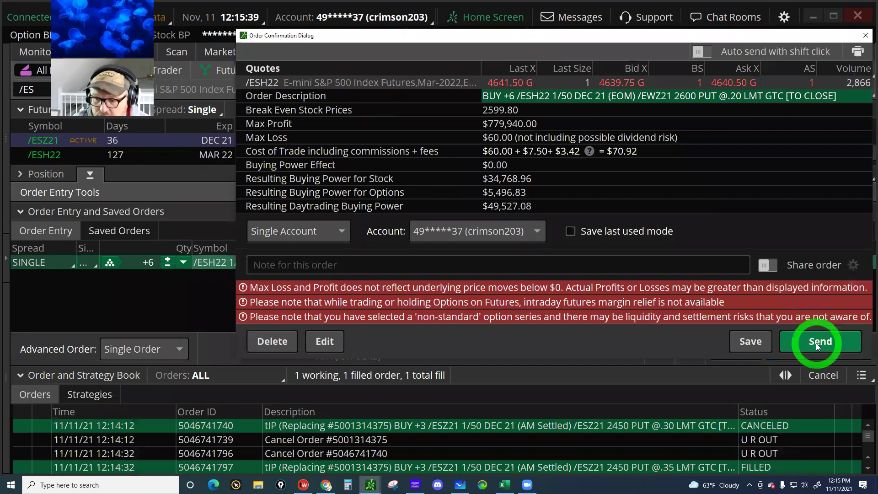
pyautogui.click(816, 343)
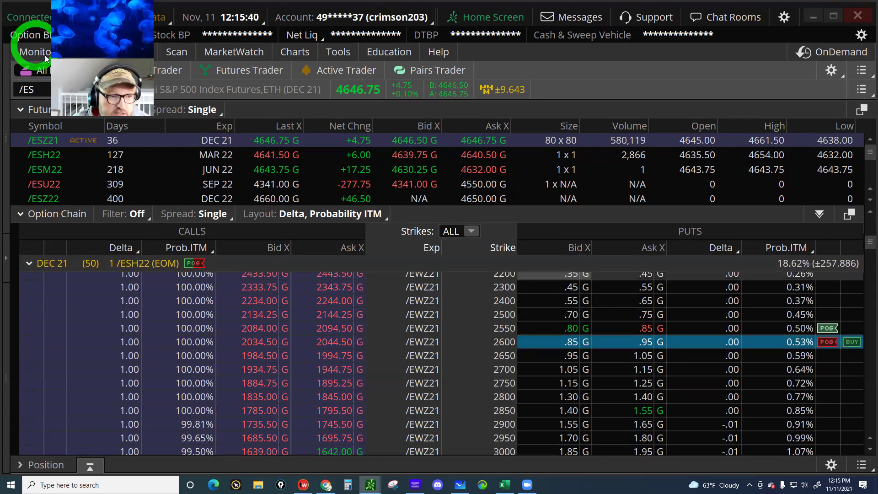
# Step: Open Activity and Positions and compare the limit and mark prices of the two working 2600 put orders
pyautogui.click(45, 57)
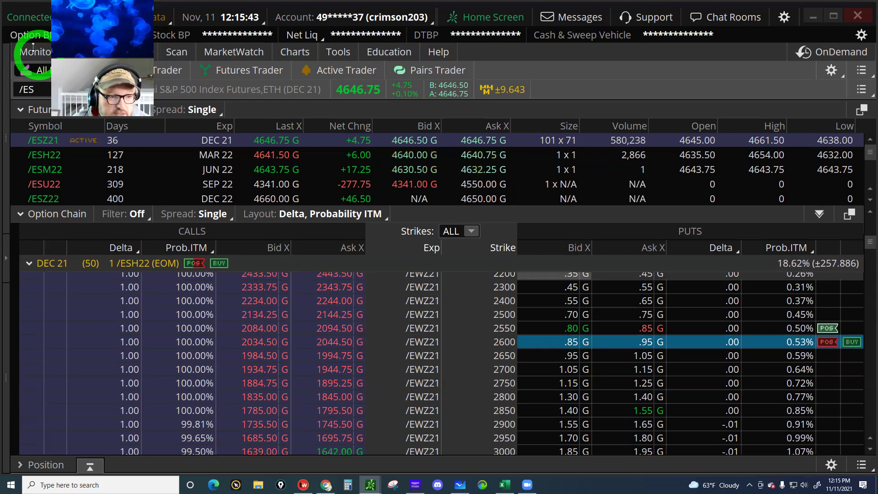
pyautogui.click(35, 54)
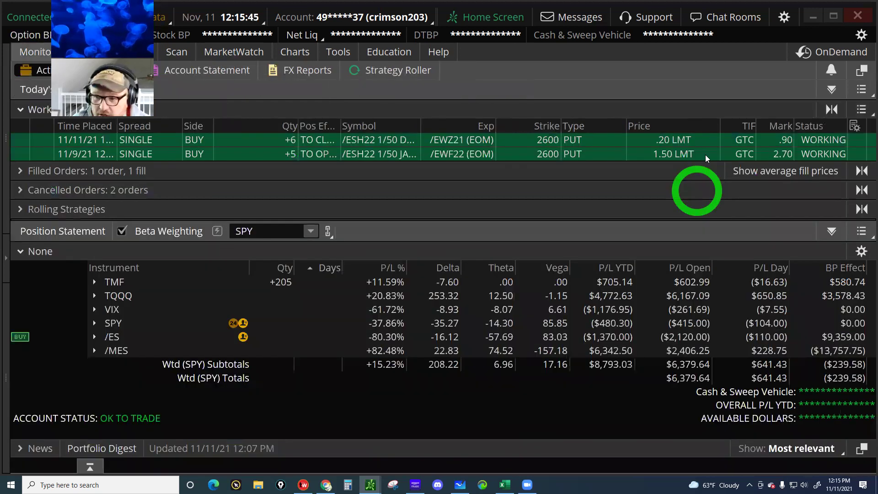
pyautogui.click(698, 145)
pyautogui.click(790, 140)
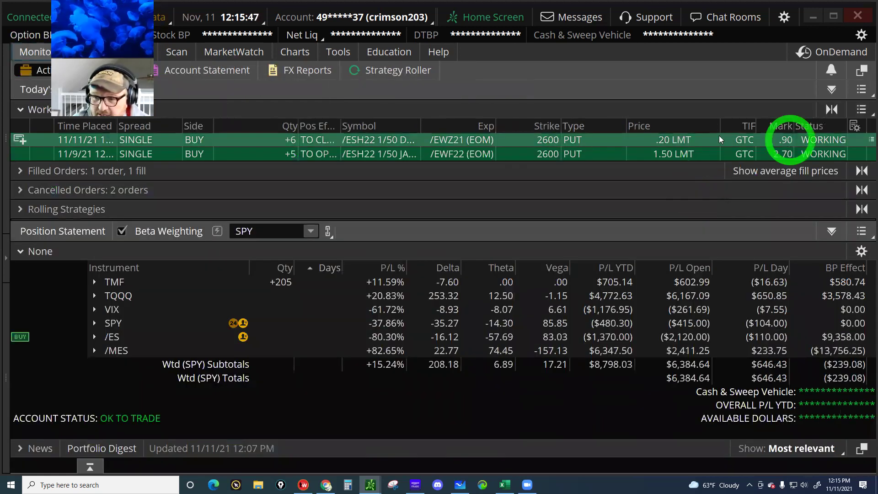
pyautogui.click(718, 137)
pyautogui.click(768, 143)
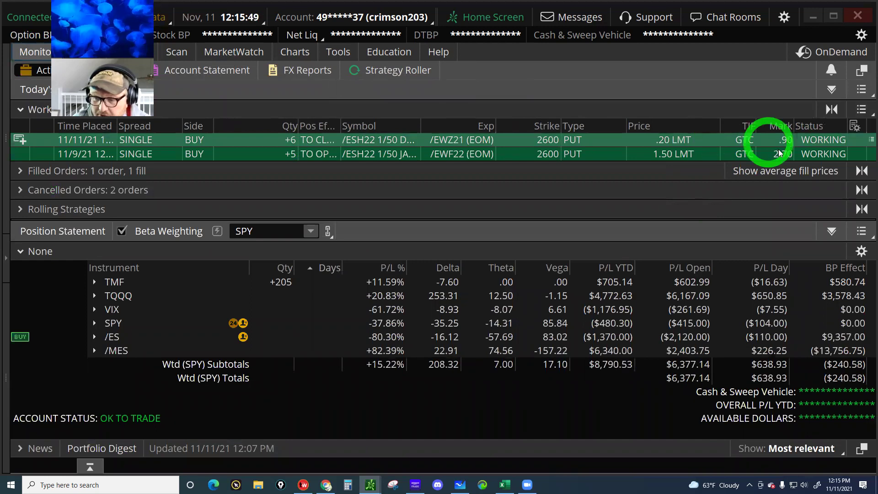
pyautogui.click(780, 155)
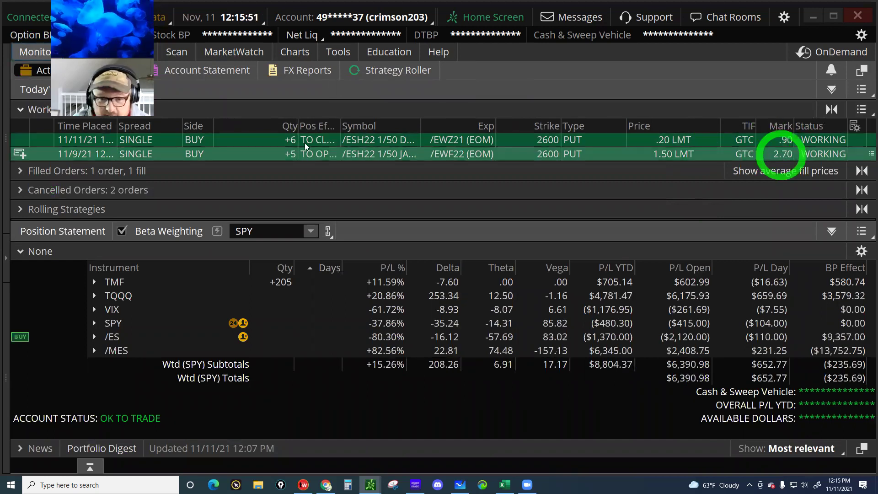
pyautogui.click(282, 160)
pyautogui.click(285, 153)
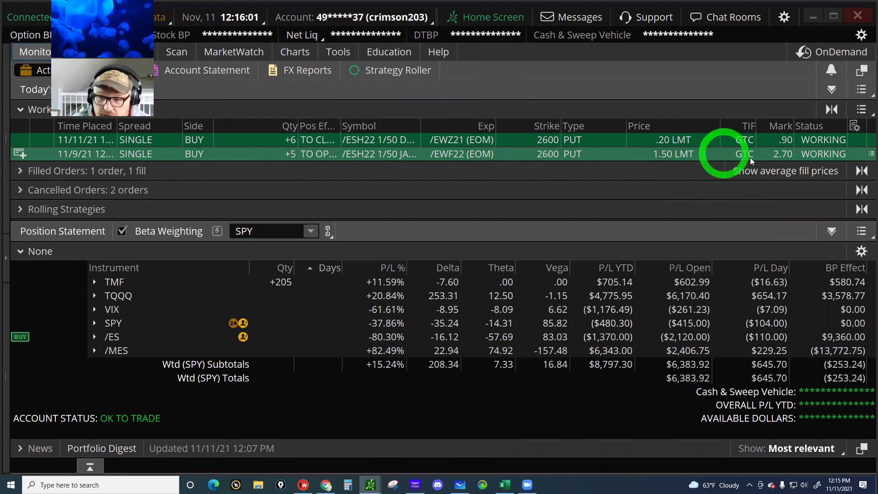
pyautogui.click(780, 153)
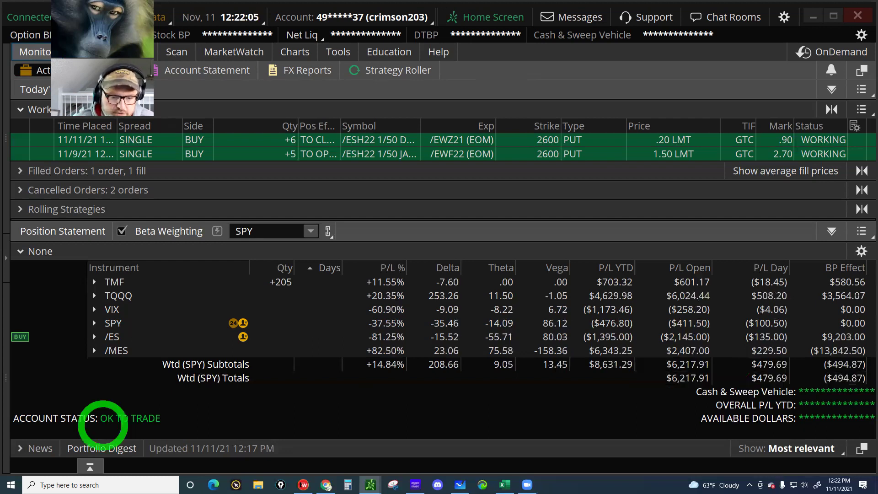
# Step: Switch to tastyworks, examine the latest price on the VIX chart and minimize the window
pyautogui.click(303, 484)
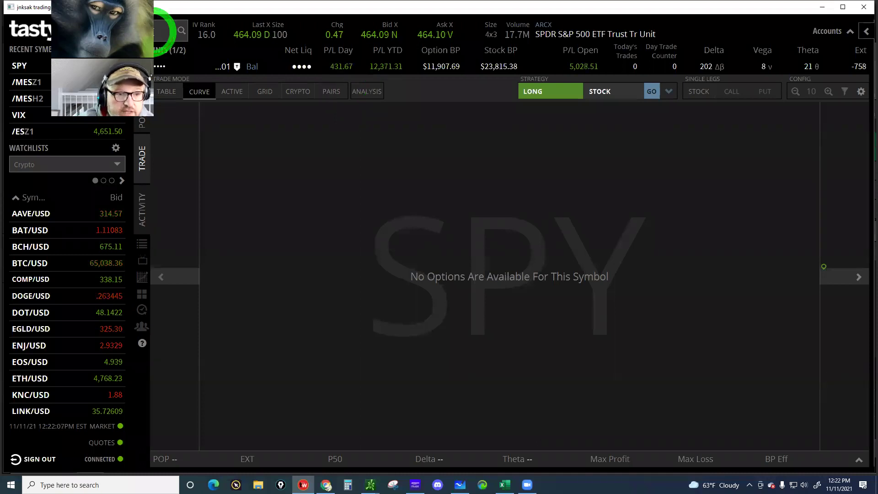
pyautogui.click(82, 114)
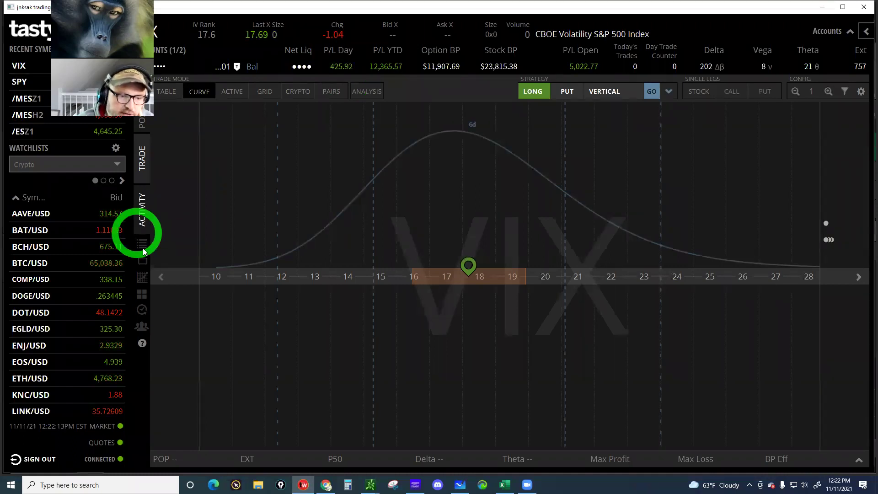
pyautogui.click(142, 277)
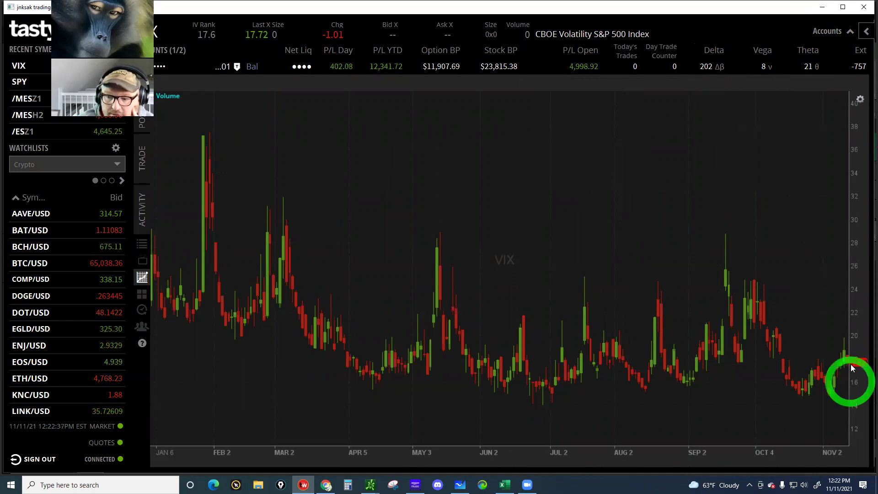
pyautogui.moveTo(847, 366)
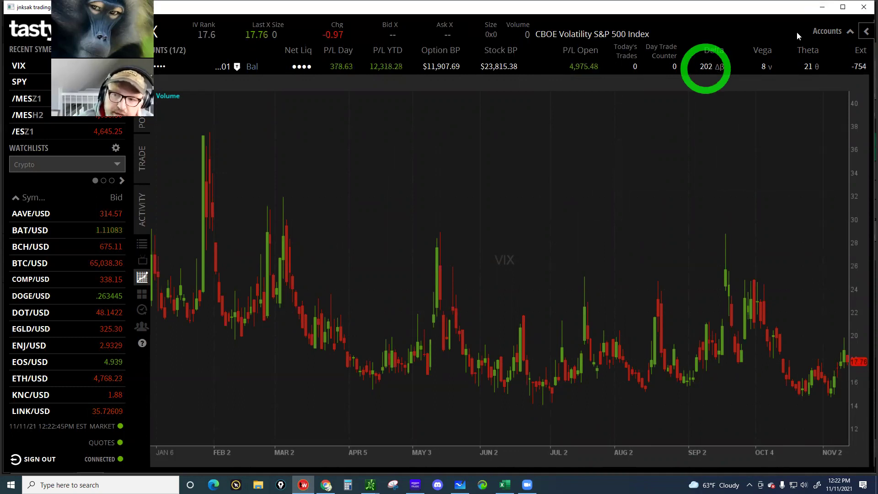
pyautogui.click(821, 7)
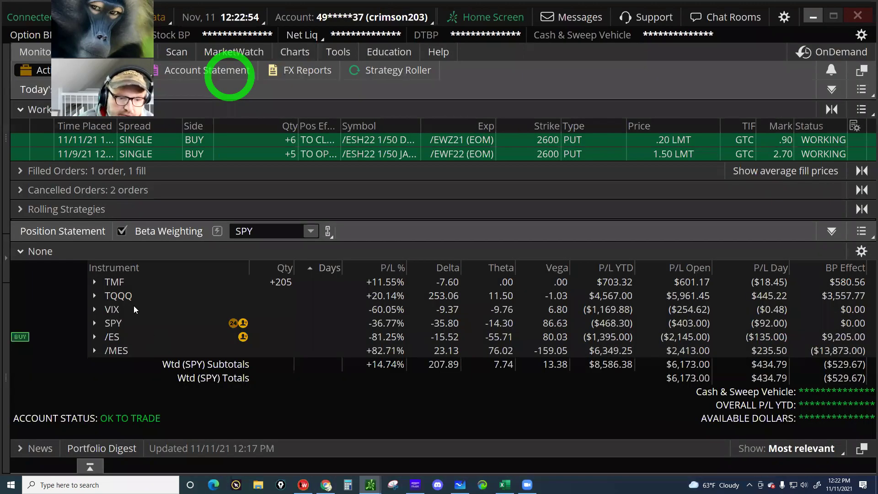
# Step: Examine the TQQQ position's delta, then expand it and check the short 12 NOV 21 169 call's profit percentage
pyautogui.click(127, 292)
pyautogui.click(448, 296)
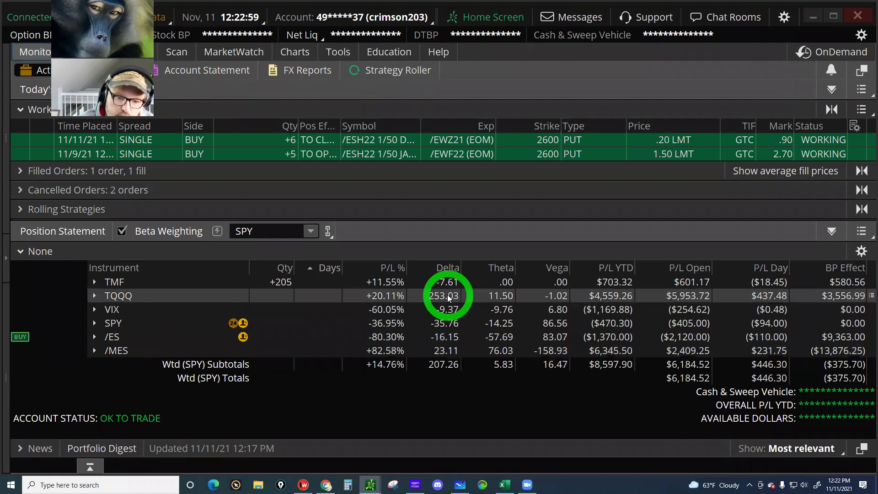
pyautogui.click(125, 300)
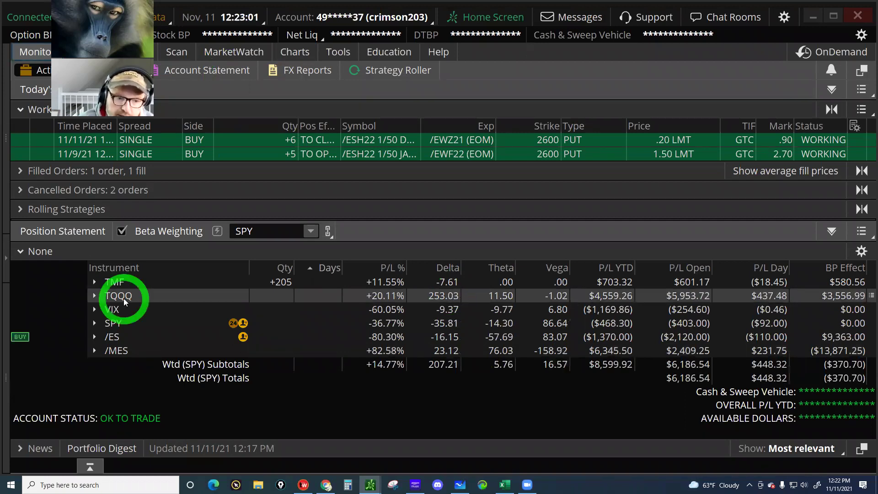
pyautogui.click(317, 313)
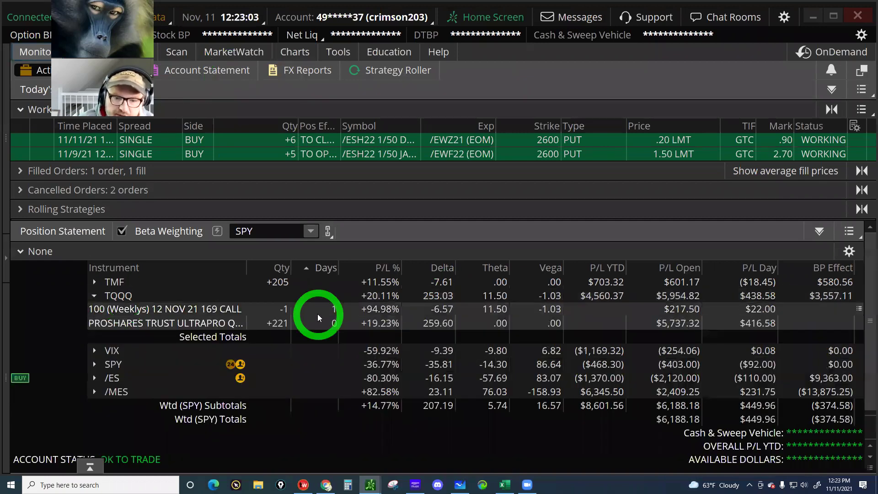
pyautogui.click(368, 311)
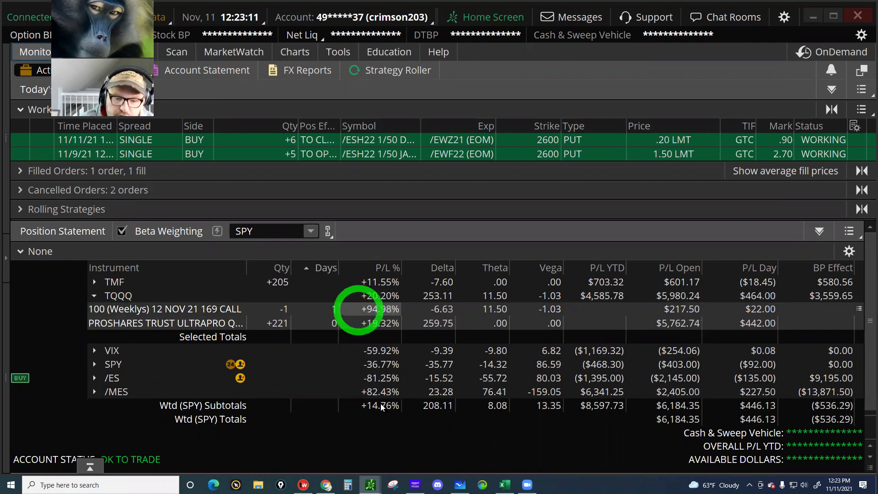
# Step: Bring up the separate /ES chart window with the volume profile and examine the current price action
pyautogui.click(393, 484)
pyautogui.click(292, 163)
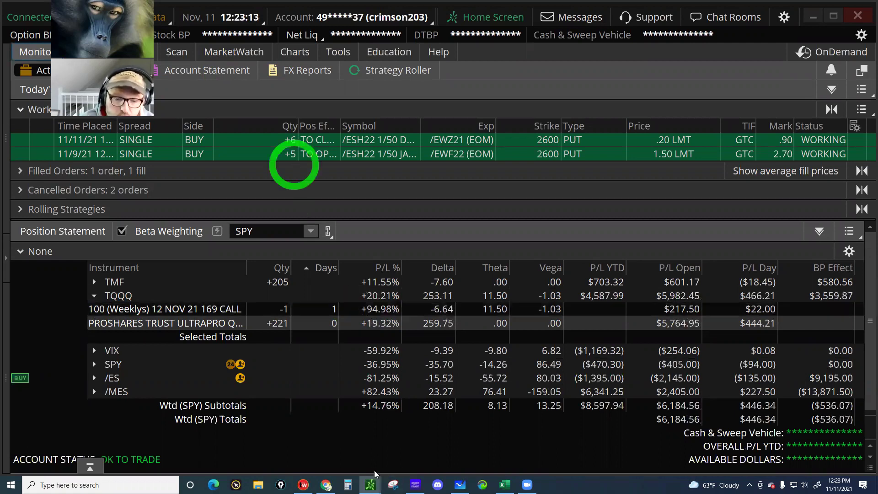
pyautogui.click(371, 484)
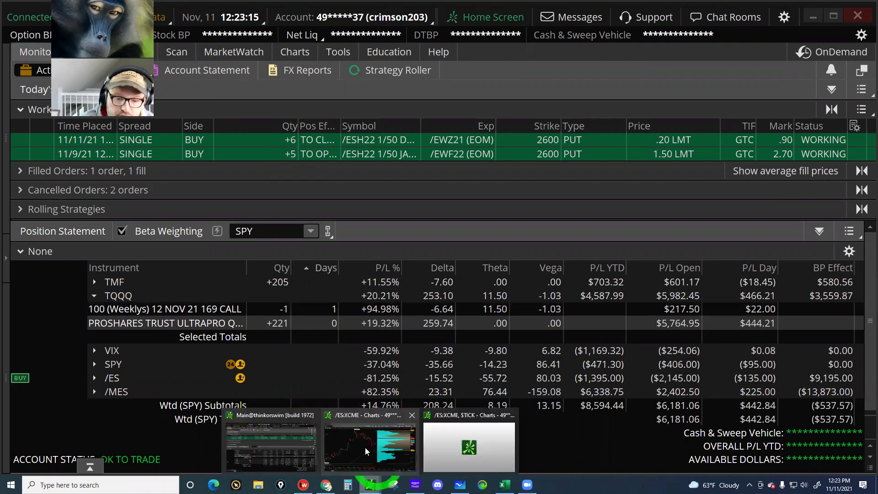
pyautogui.click(365, 447)
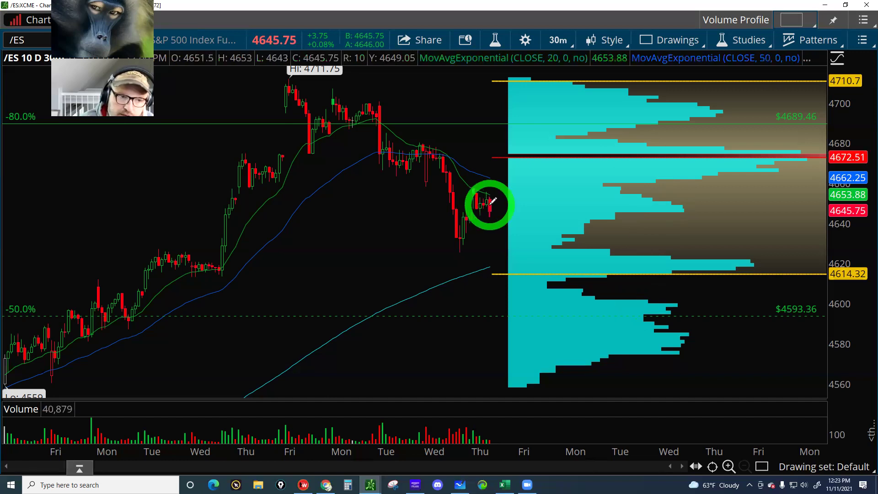
# Step: Minimize the /ES chart window and collapse the TQQQ position in the Position Statement
pyautogui.click(826, 5)
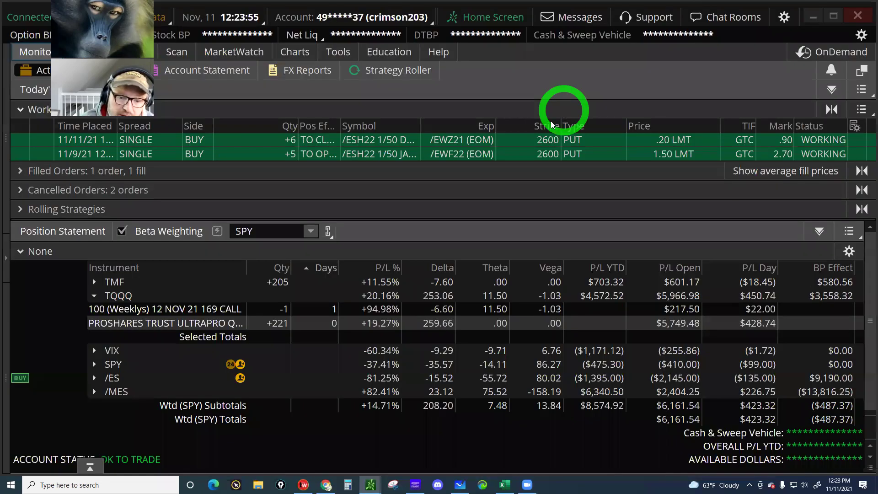
pyautogui.click(94, 296)
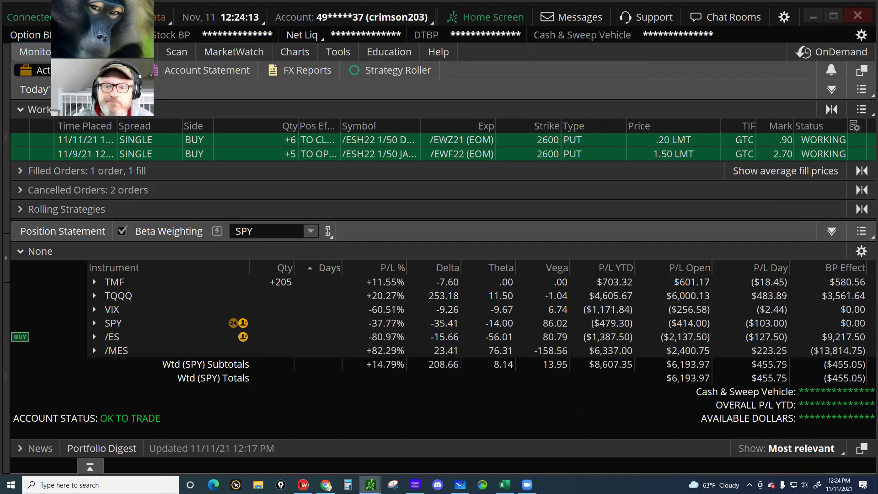
# Step: Turn on Show groups in the Position Statement so the positions are listed by trade group
pyautogui.click(840, 276)
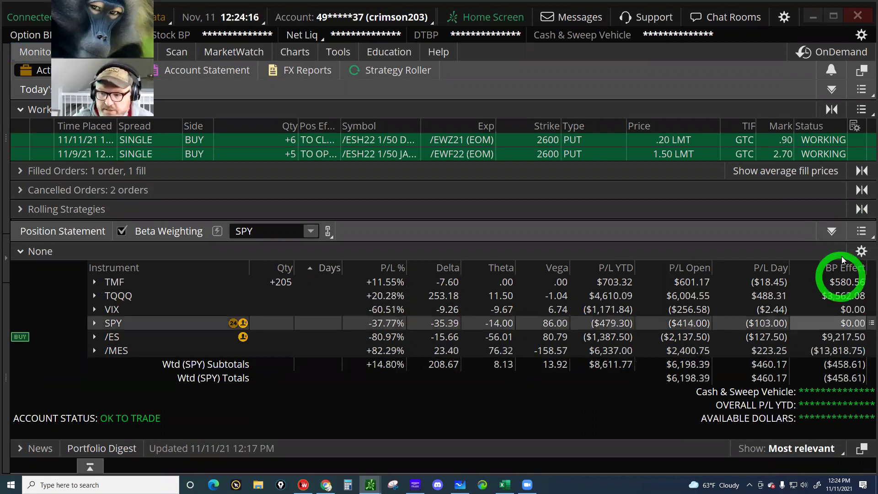
pyautogui.click(859, 236)
pyautogui.click(771, 120)
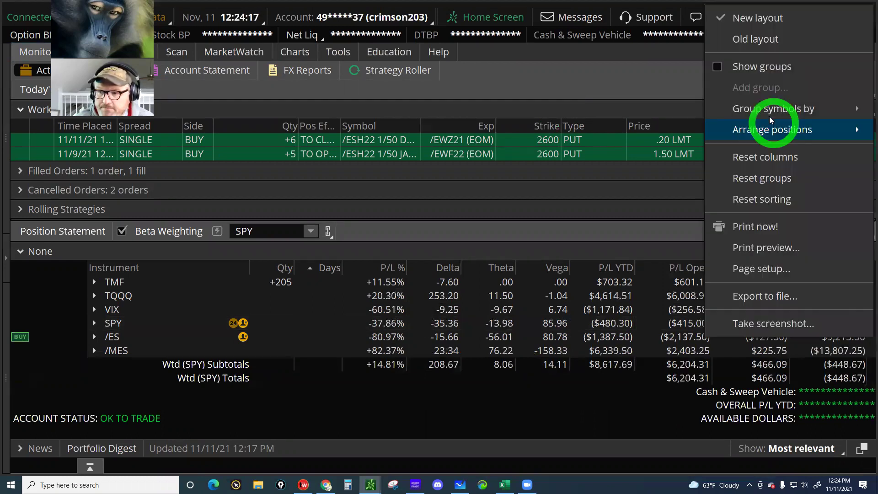
pyautogui.click(718, 69)
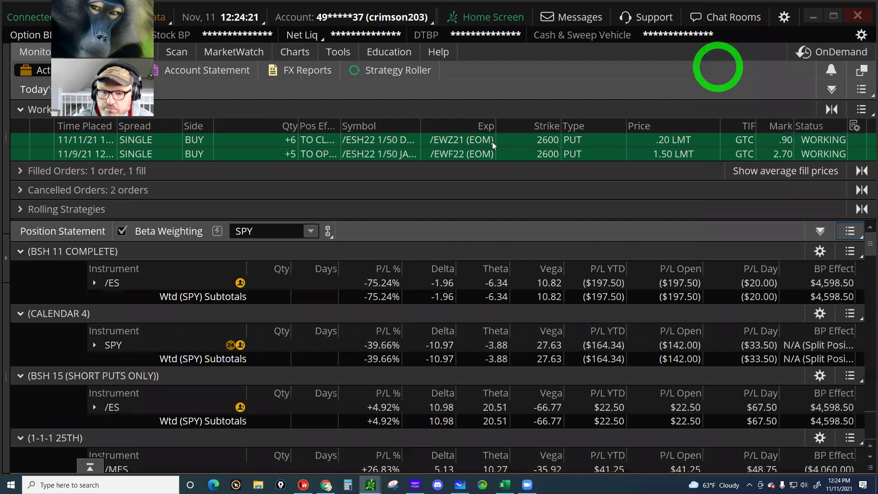
pyautogui.click(420, 197)
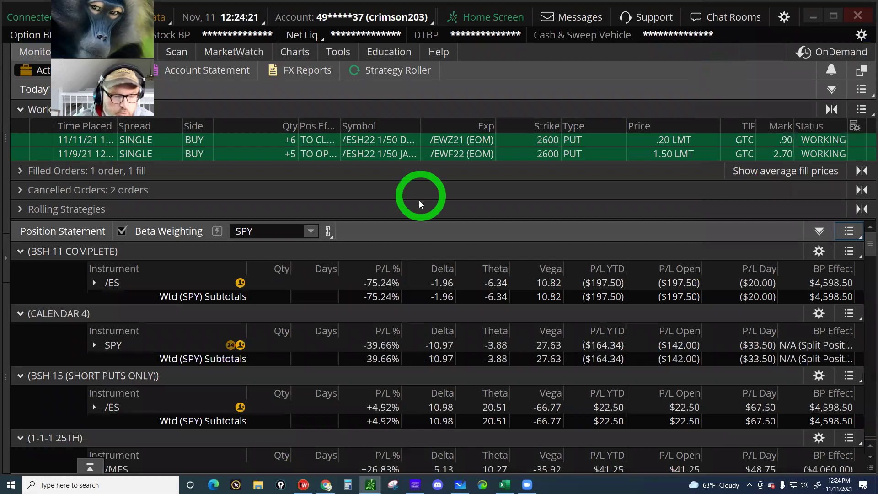
# Step: Review the delta and profit percentage of the grouped positions, from BSH 11 COMPLETE down to the 1-1-1 trades
pyautogui.click(435, 284)
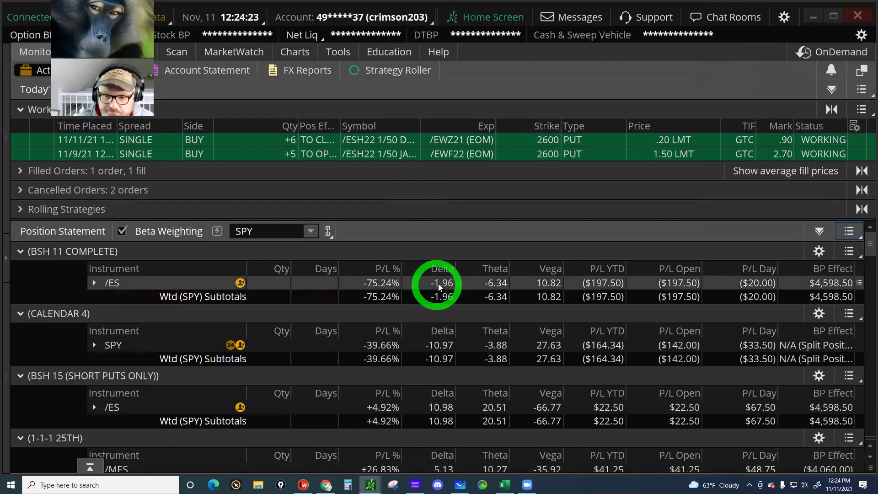
pyautogui.click(436, 289)
pyautogui.click(369, 329)
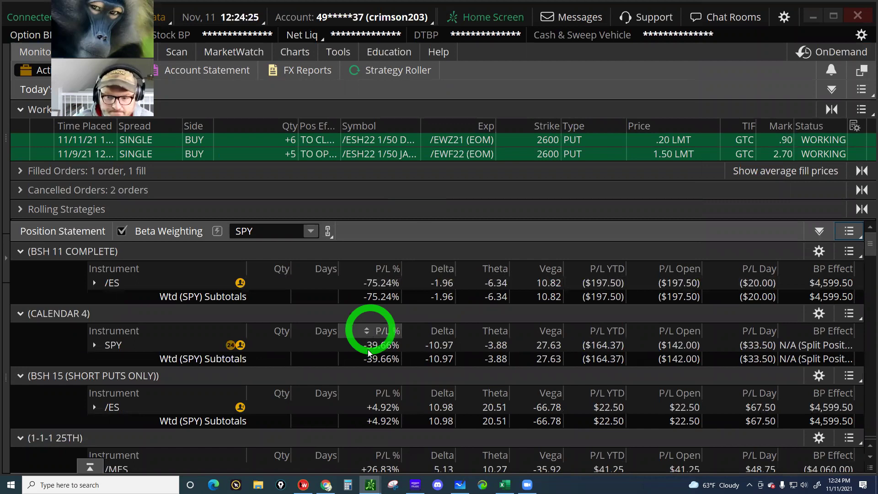
pyautogui.click(368, 349)
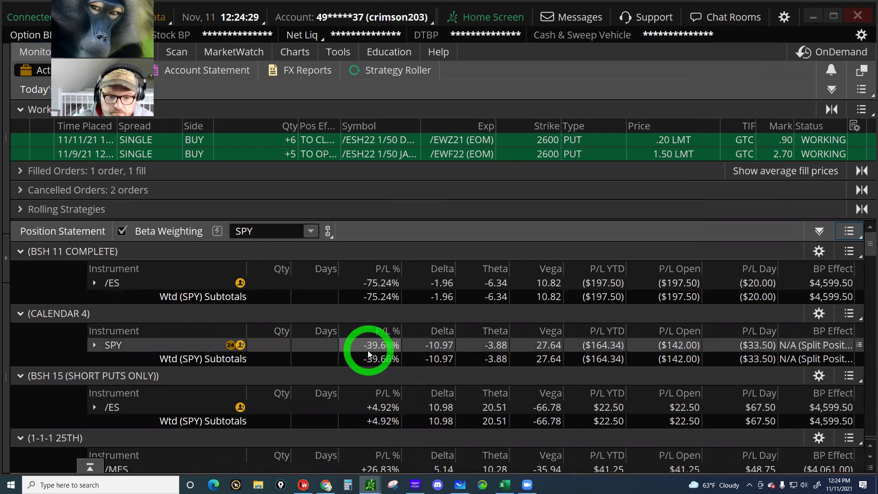
pyautogui.scroll(-1, 368, 350)
pyautogui.scroll(-1, 368, 354)
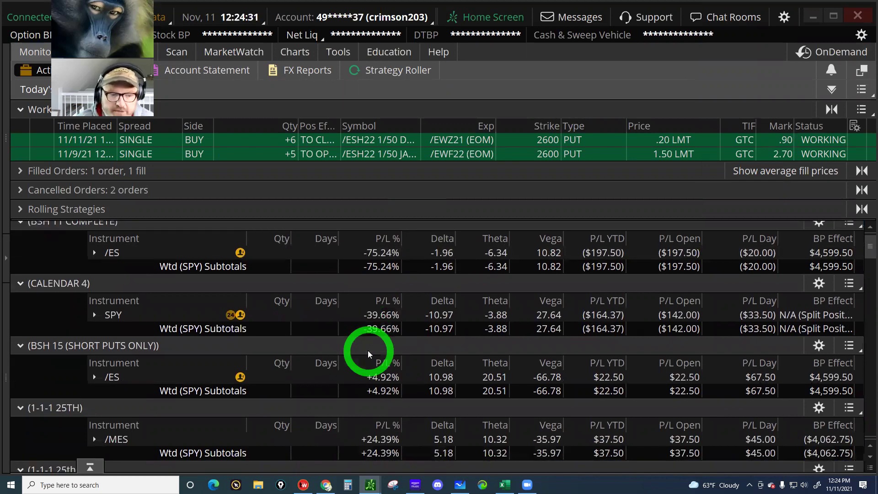
pyautogui.scroll(-2, 368, 353)
pyautogui.scroll(-3, 369, 353)
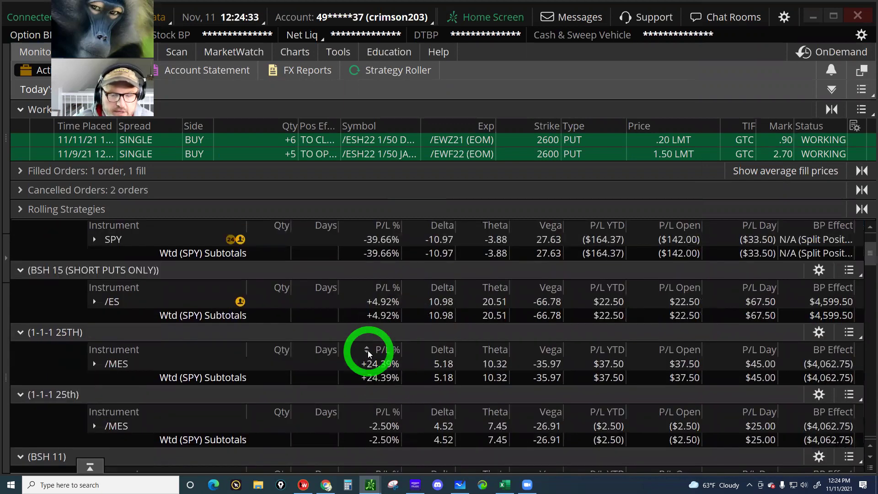
pyautogui.scroll(-10, 369, 354)
pyautogui.scroll(-1, 368, 354)
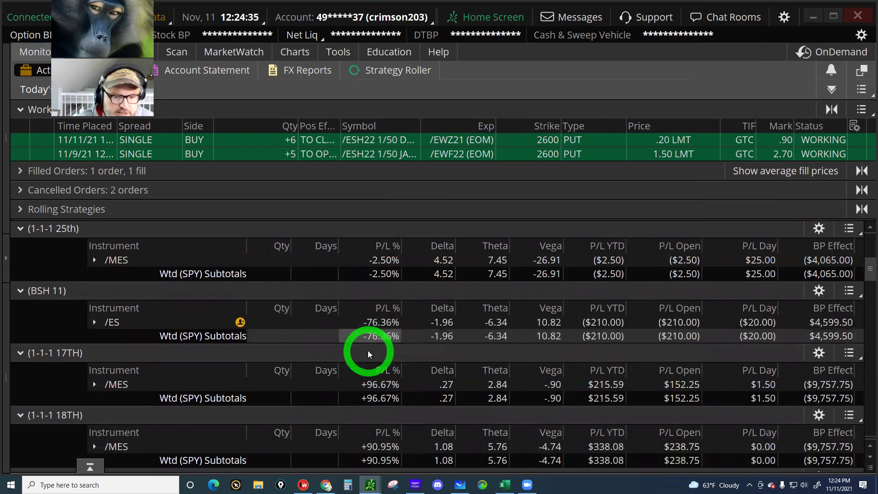
pyautogui.scroll(13, 368, 353)
pyautogui.scroll(5, 367, 350)
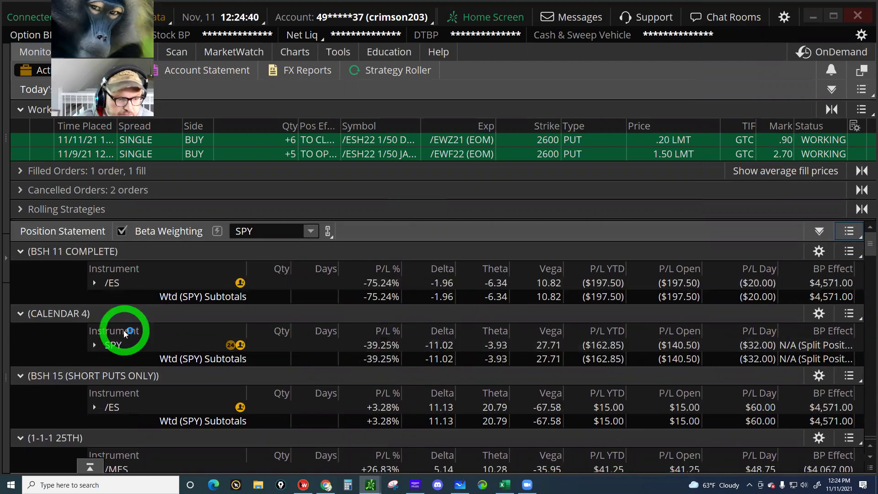
# Step: Expand the /MES position in the (1-1-1 17TH) group and examine its put legs
pyautogui.scroll(-2, 124, 330)
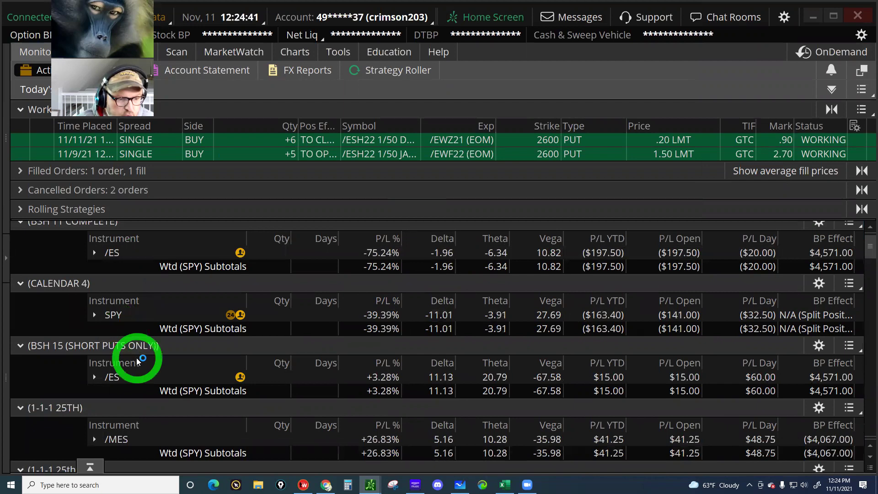
pyautogui.scroll(-4, 137, 361)
pyautogui.scroll(-1, 137, 361)
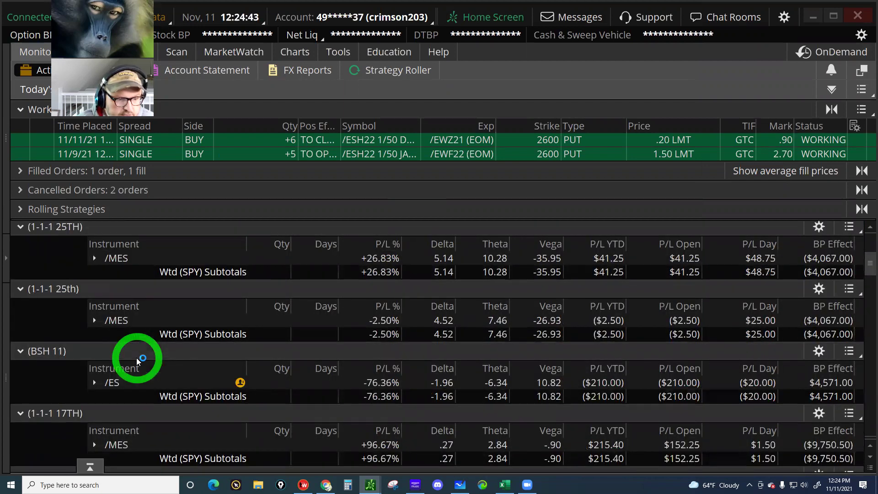
pyautogui.scroll(-3, 137, 360)
pyautogui.click(95, 369)
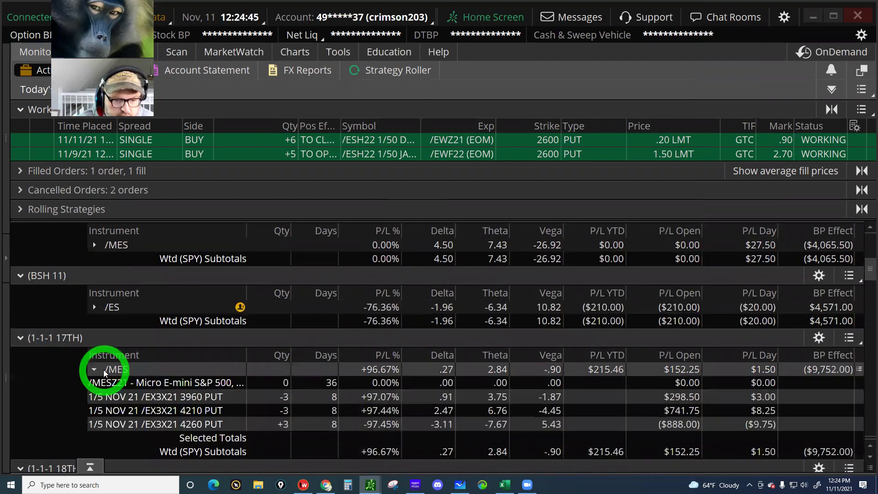
pyautogui.click(94, 369)
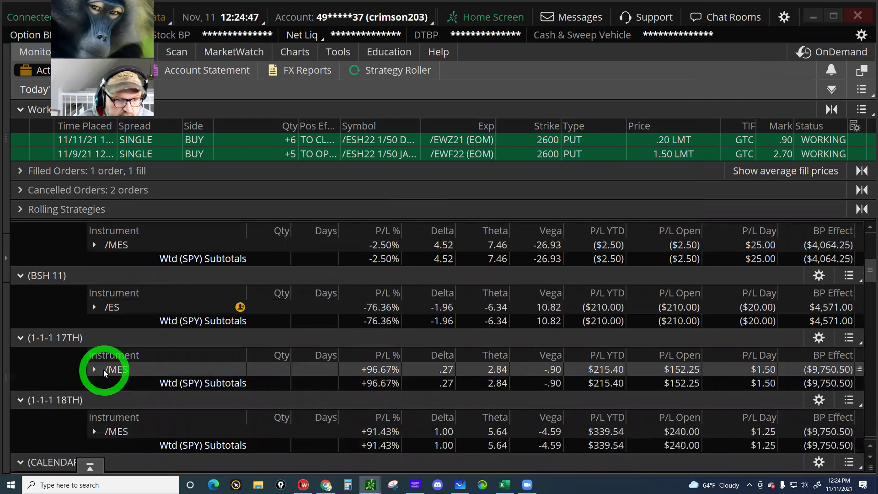
pyautogui.click(104, 369)
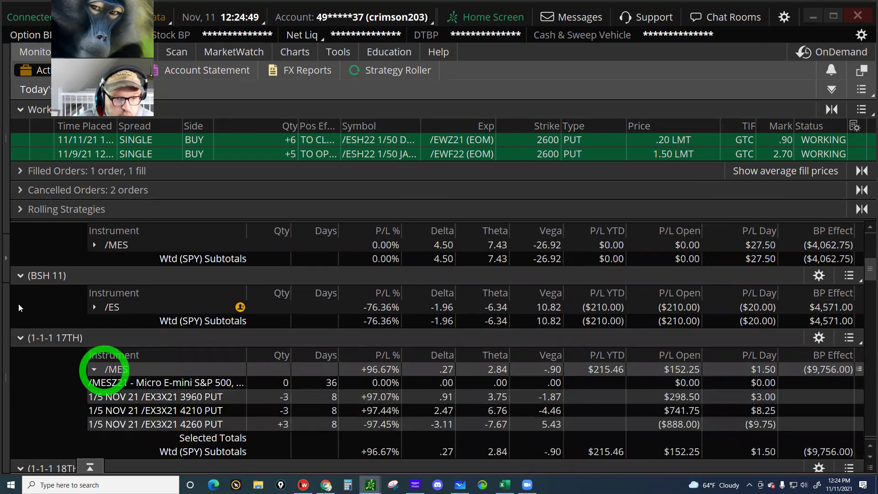
# Step: Open the analysis view for /ES, look at Probability Analysis and return to the Risk Profile with lines at +1 @ Expiration
pyautogui.click(179, 94)
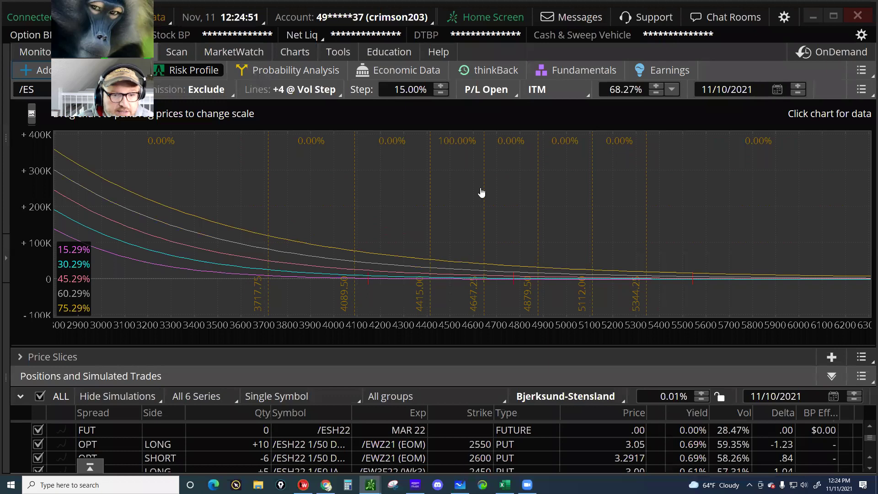
pyautogui.click(302, 81)
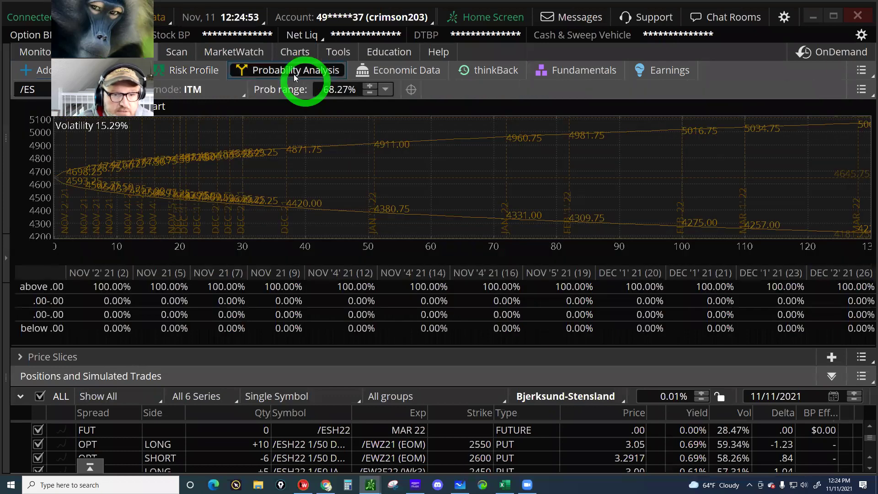
pyautogui.click(293, 73)
pyautogui.click(180, 70)
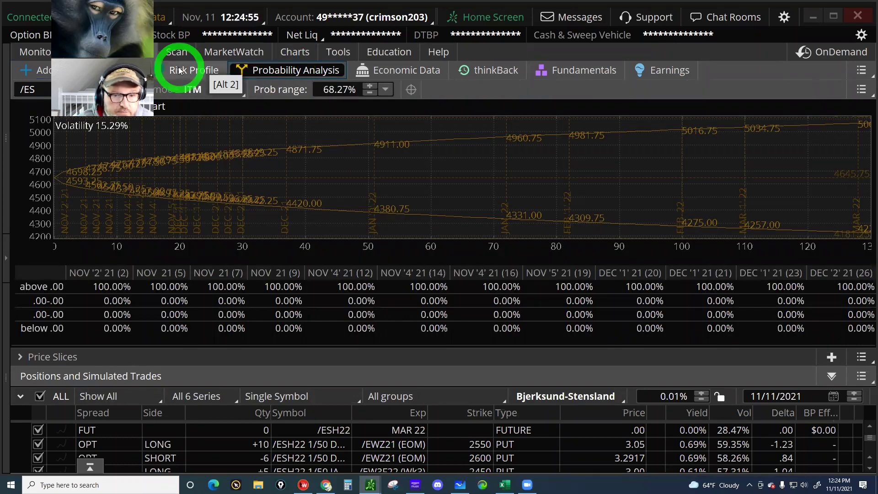
pyautogui.click(311, 77)
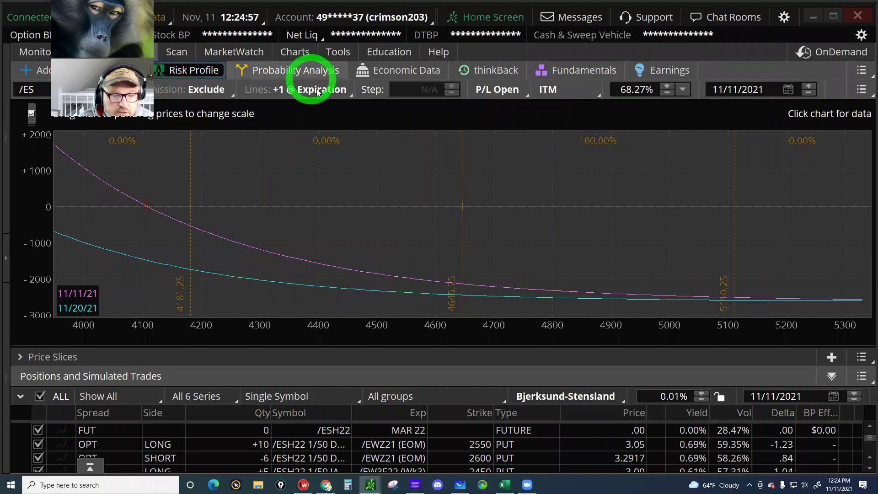
pyautogui.click(319, 93)
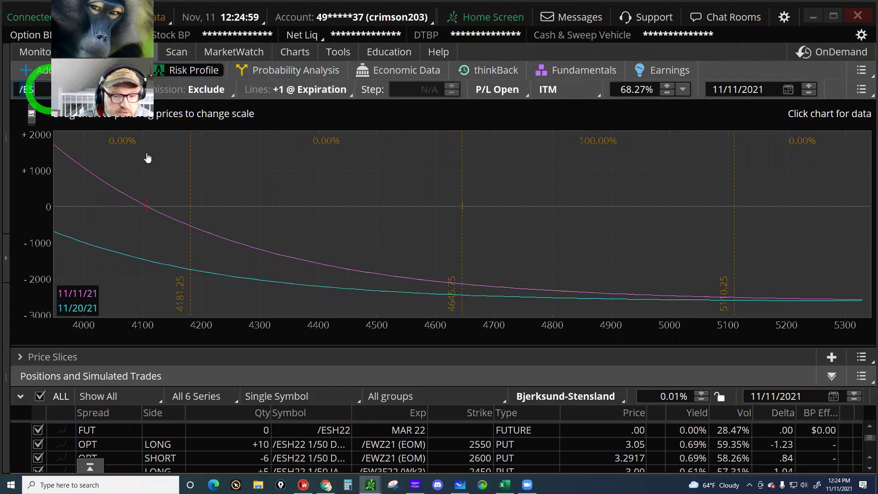
# Step: Set the risk profile to Portfolio, Beta Weighted and limit it to the (1-1-1 17TH) group
pyautogui.click(427, 383)
pyautogui.click(293, 397)
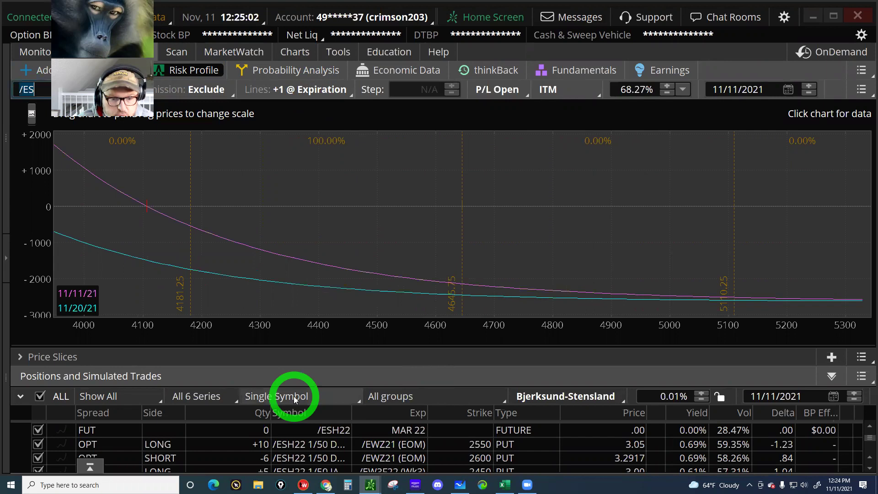
pyautogui.click(293, 444)
pyautogui.click(412, 417)
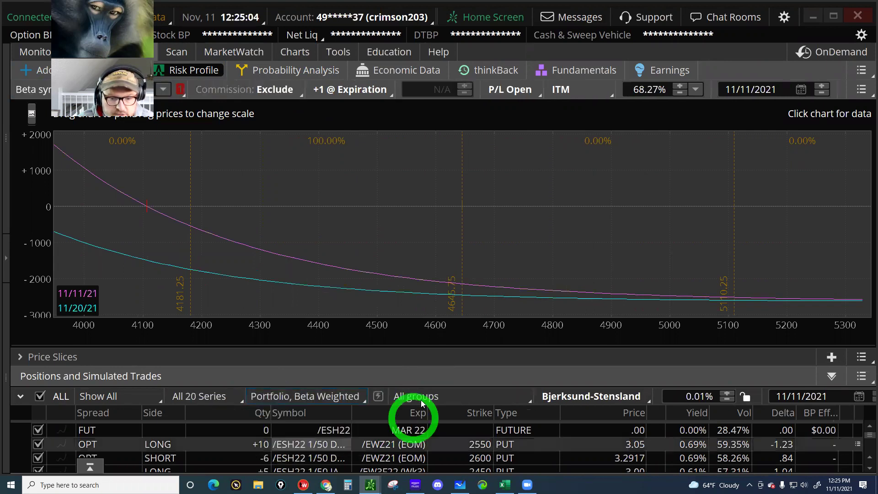
pyautogui.click(421, 397)
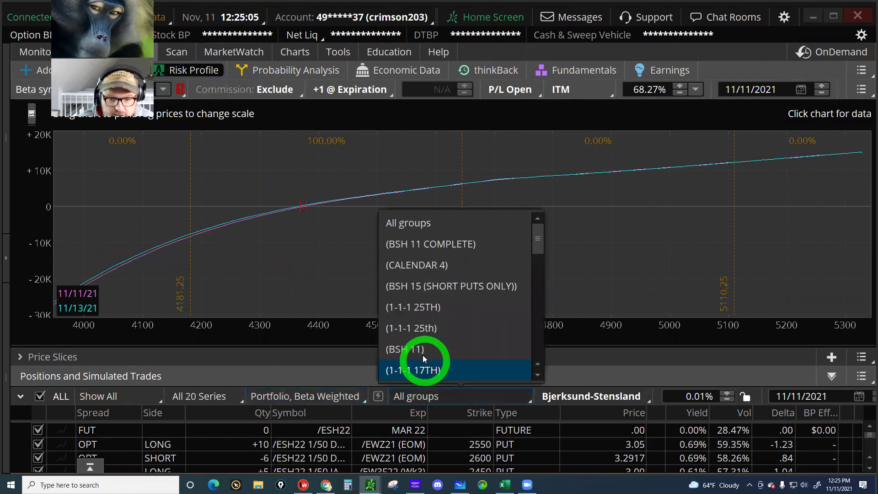
pyautogui.click(429, 370)
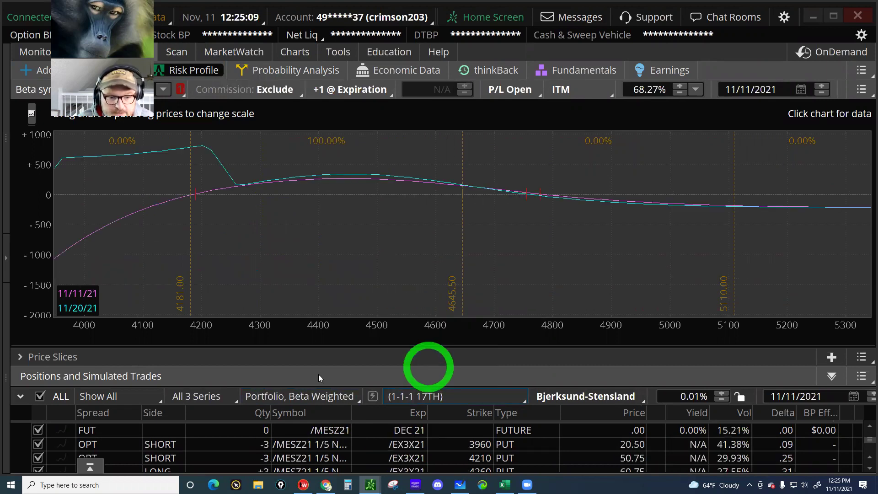
# Step: Switch the risk profile to Single Symbol and change its symbol to /MES
pyautogui.click(315, 396)
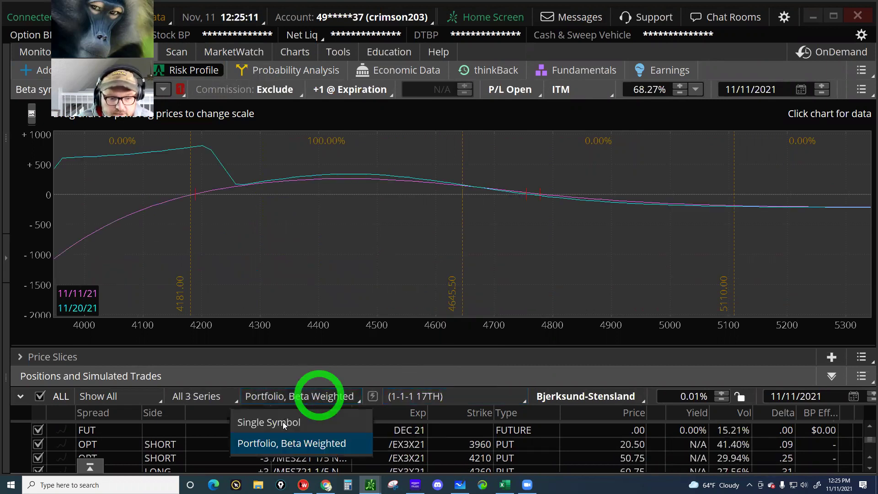
pyautogui.click(283, 422)
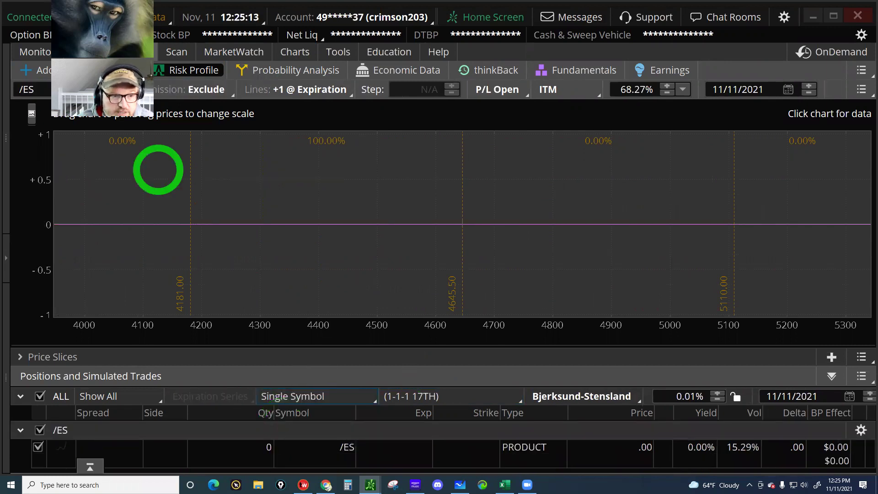
pyautogui.click(32, 89)
pyautogui.write('/MES')
pyautogui.press('Return')
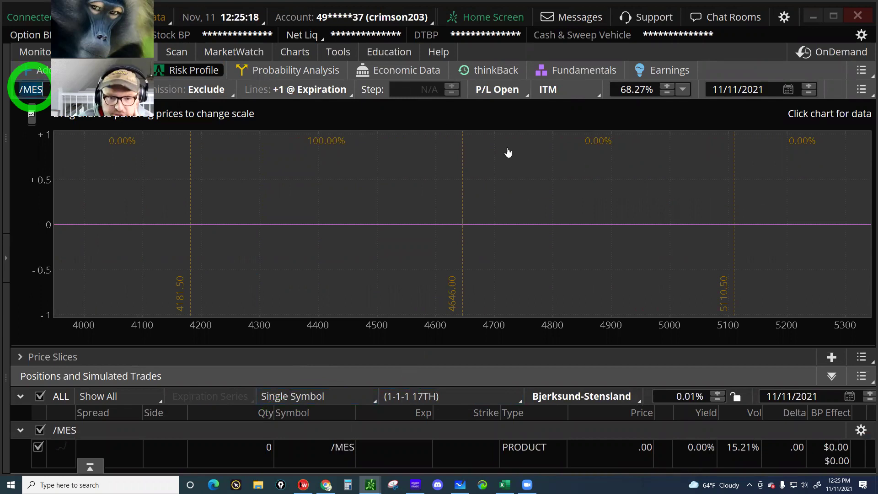
# Step: Examine the (1-1-1 17TH) group's profit curves for 11/11/21 and 11/20/21 across lower and current /MES prices
pyautogui.click(487, 277)
pyautogui.click(363, 383)
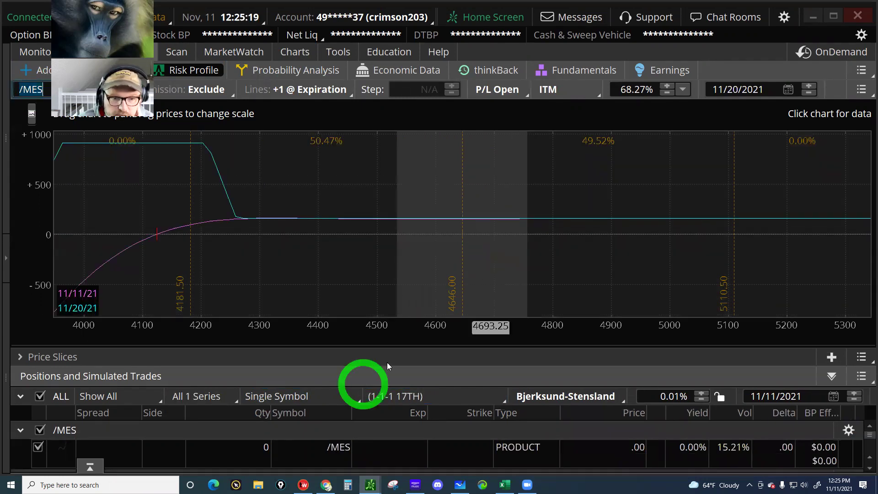
pyautogui.click(301, 211)
pyautogui.click(317, 166)
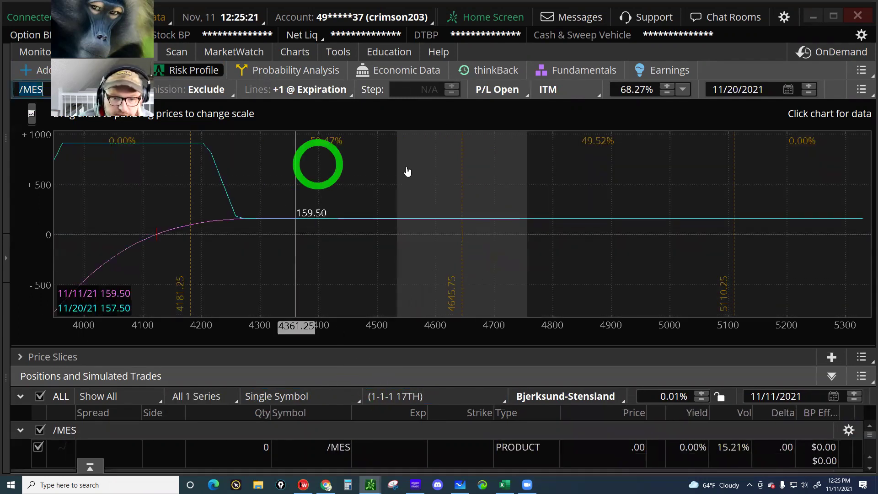
pyautogui.click(464, 179)
pyautogui.click(433, 182)
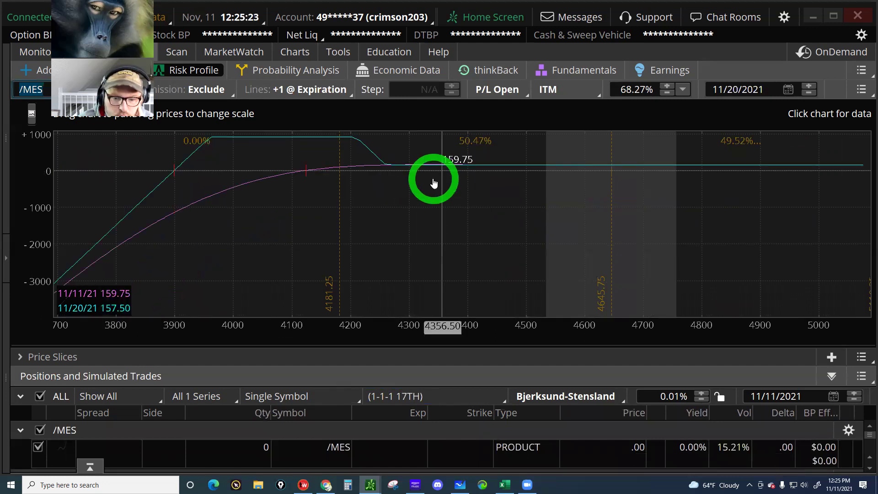
pyautogui.click(424, 408)
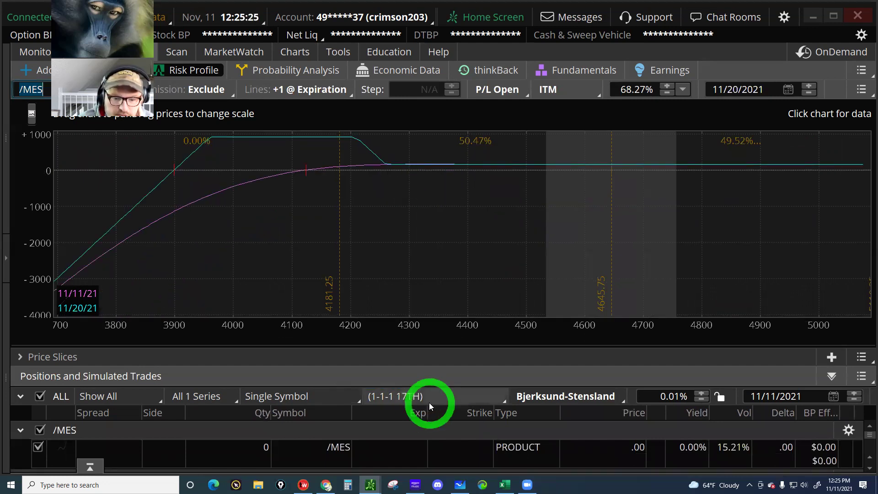
pyautogui.click(454, 255)
pyautogui.click(589, 163)
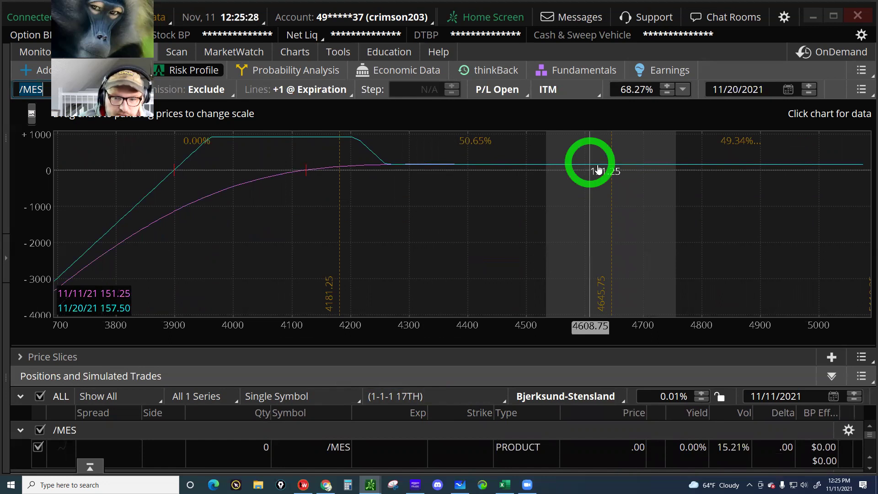
# Step: Compare the 1-1-1 trade's 11/11/21 and 11/20/21 profit at the current /MES price, the 10% lower slice and prices between 4045 and 4115
pyautogui.click(605, 169)
pyautogui.click(611, 168)
pyautogui.click(611, 169)
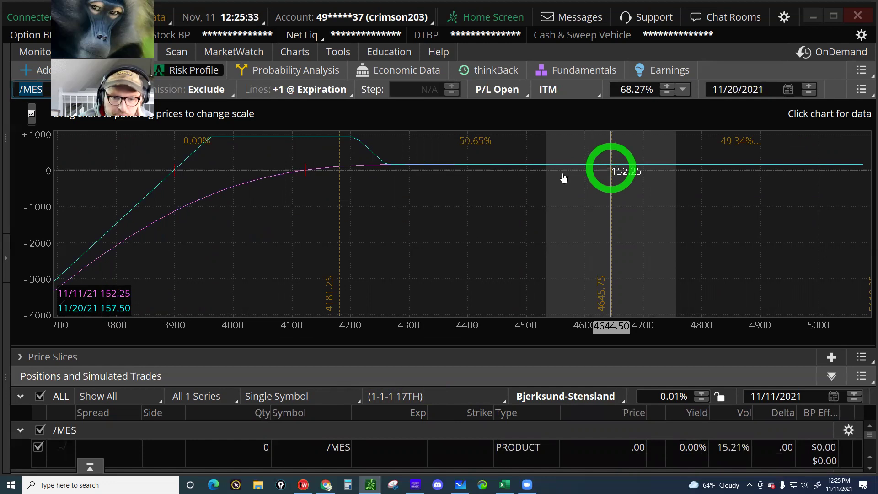
pyautogui.click(447, 172)
pyautogui.click(343, 170)
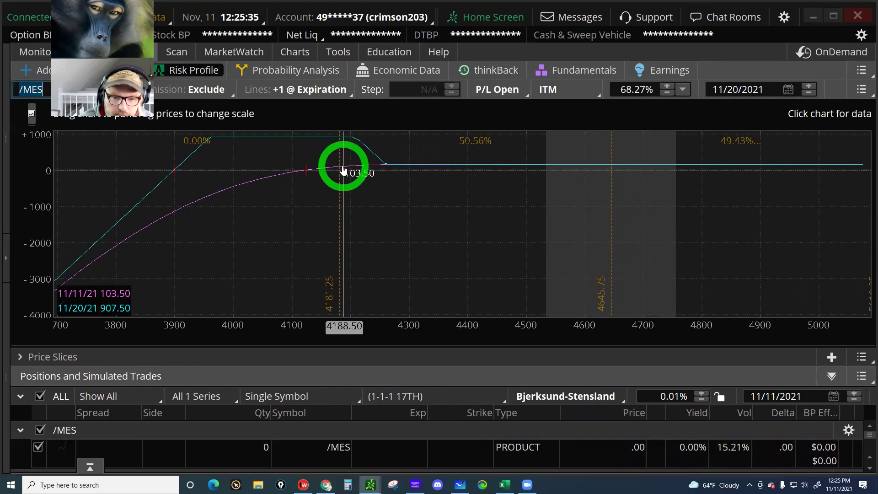
pyautogui.click(339, 166)
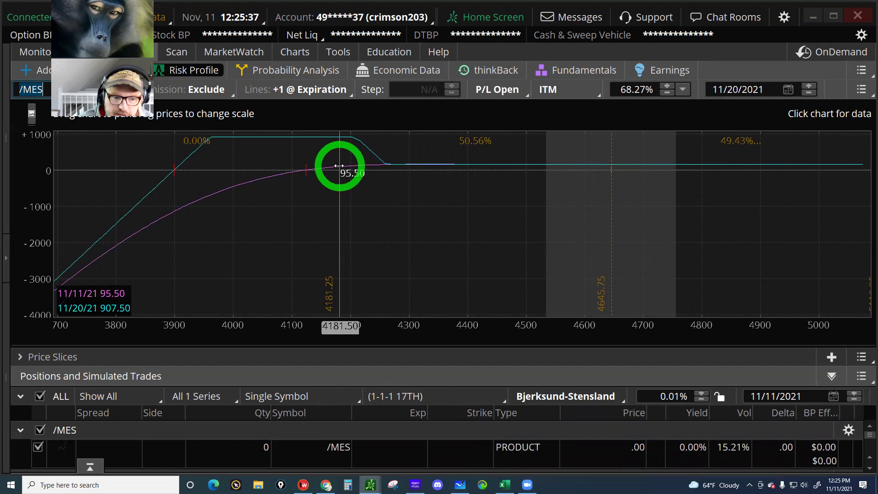
pyautogui.click(247, 150)
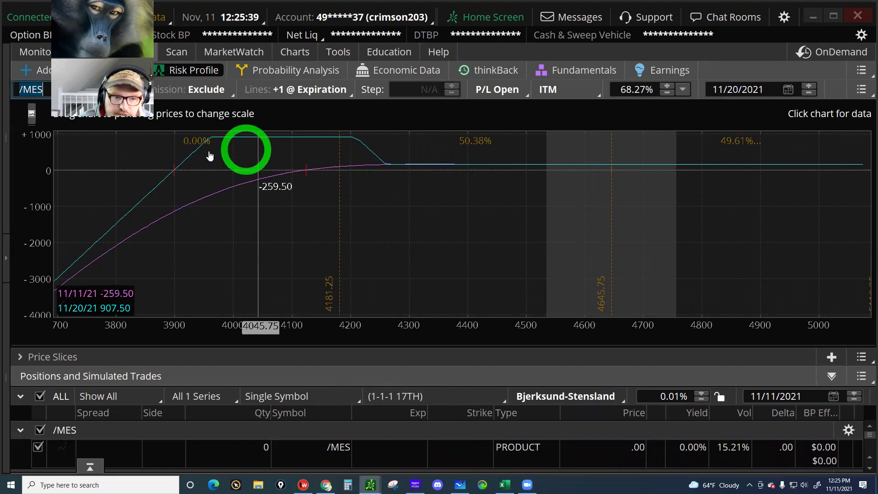
pyautogui.click(295, 161)
pyautogui.click(301, 163)
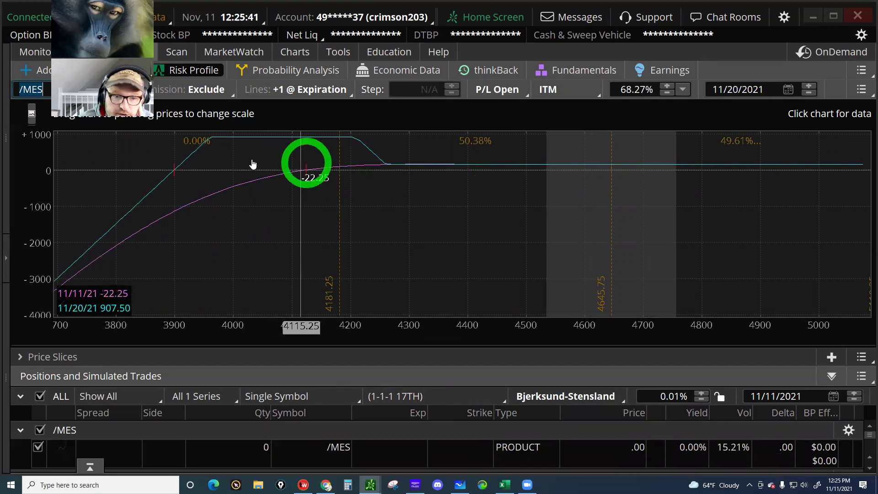
pyautogui.click(295, 163)
pyautogui.click(285, 162)
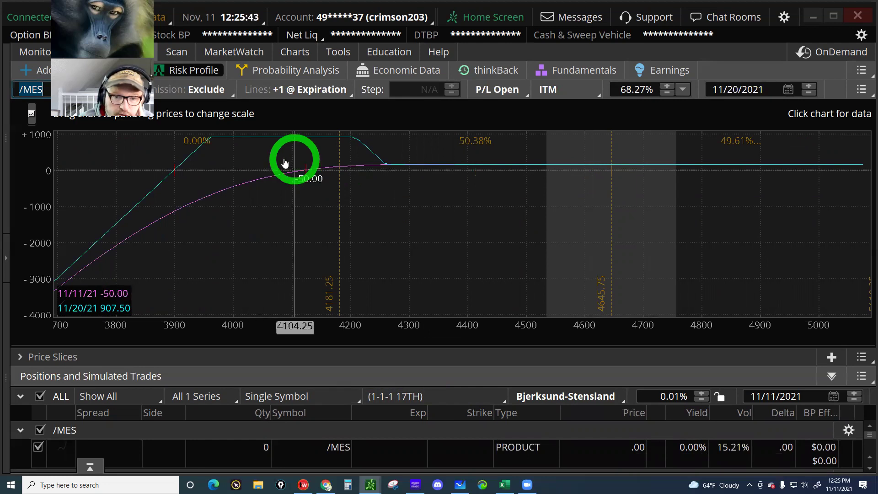
pyautogui.click(617, 191)
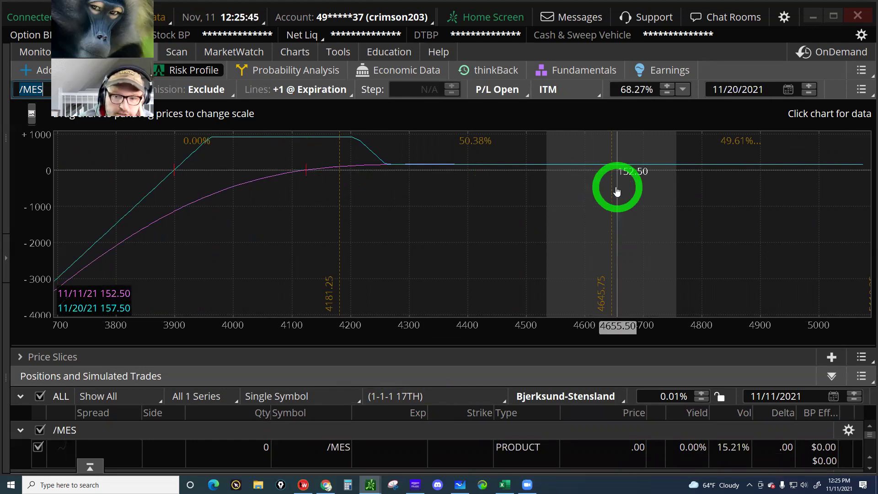
pyautogui.click(742, 187)
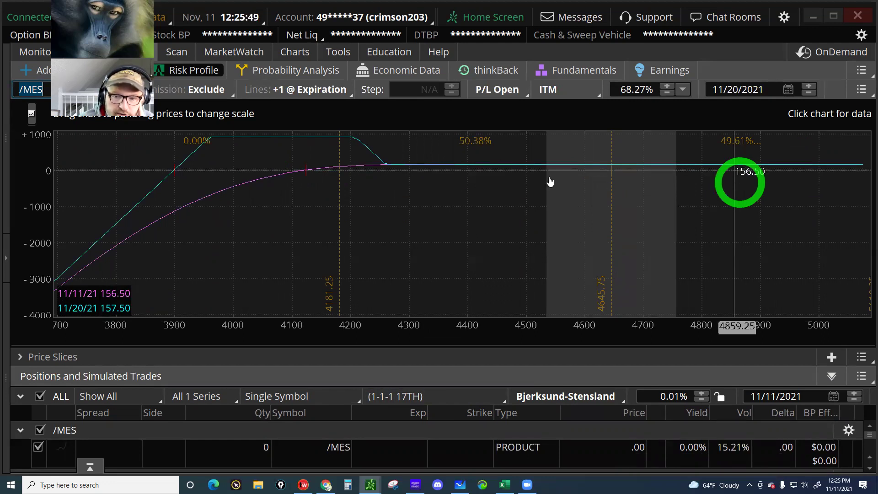
pyautogui.click(520, 183)
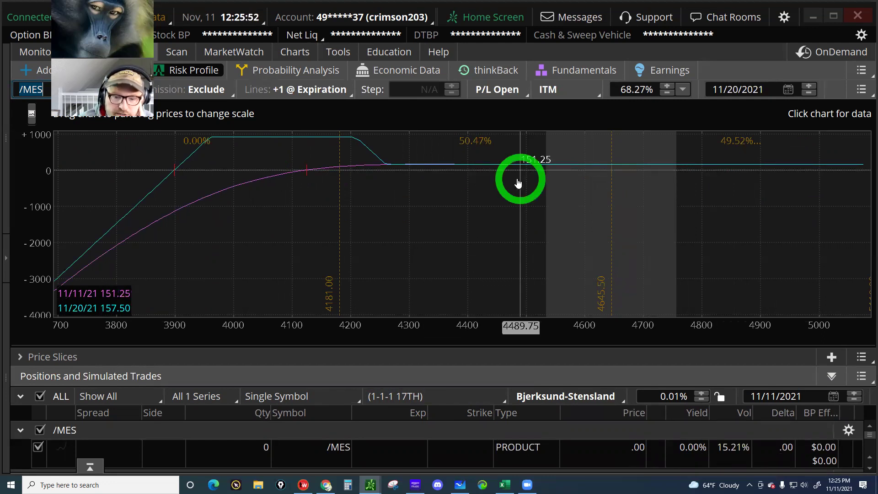
pyautogui.click(383, 170)
pyautogui.click(325, 229)
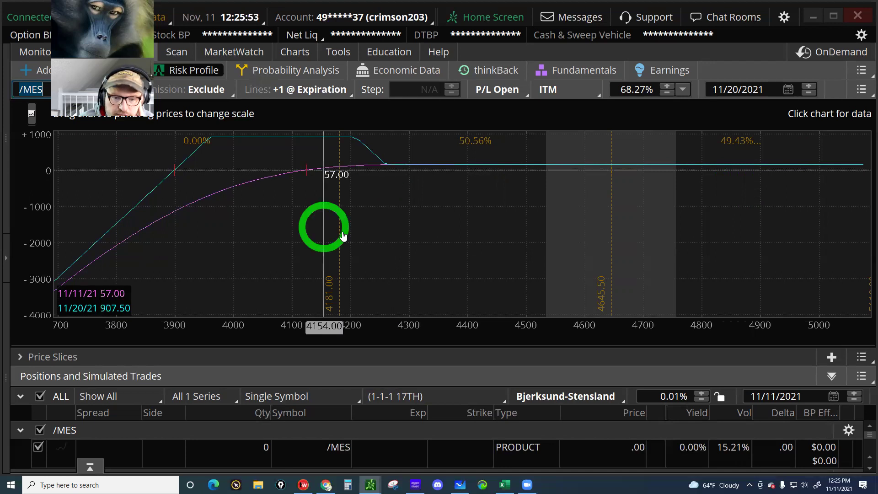
pyautogui.click(343, 233)
# Step: Expand the Price Slices and check the trade's profit on the chart at the -10% slice
pyautogui.click(26, 359)
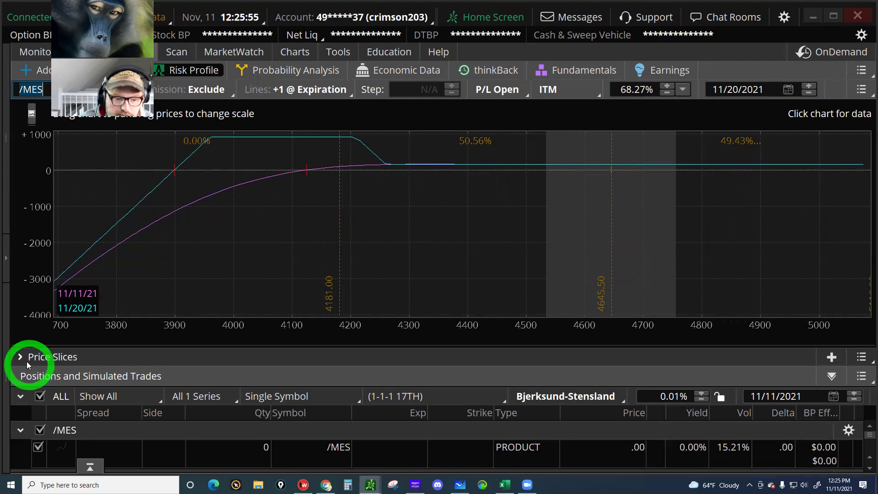
pyautogui.click(313, 288)
pyautogui.click(354, 215)
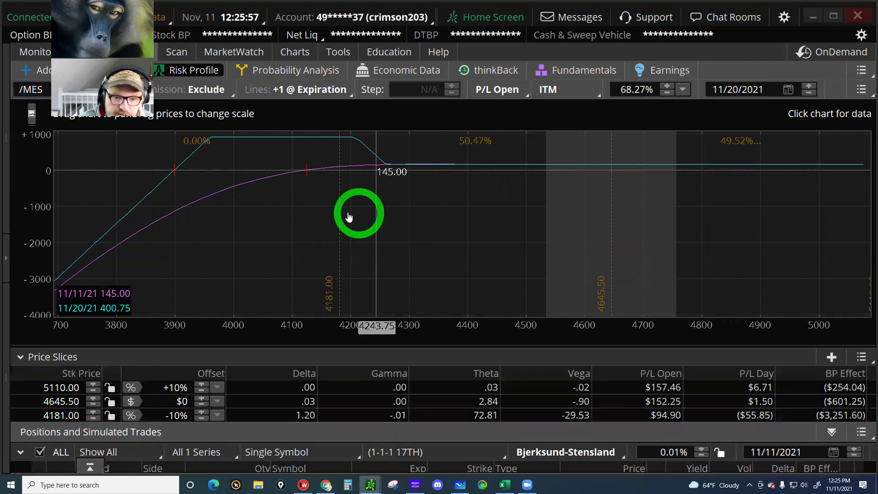
pyautogui.click(338, 210)
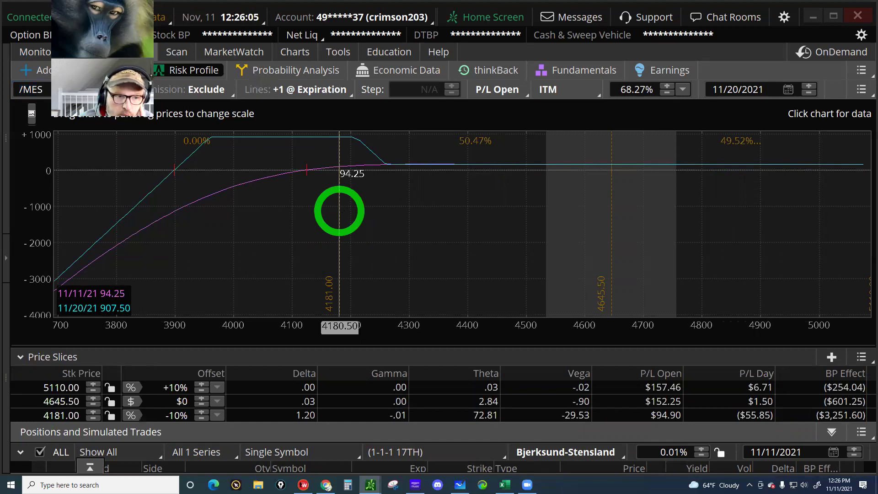
# Step: Return to the monitored positions and expand the /MES legs of the (1-1-1 17TH) group
pyautogui.click(36, 51)
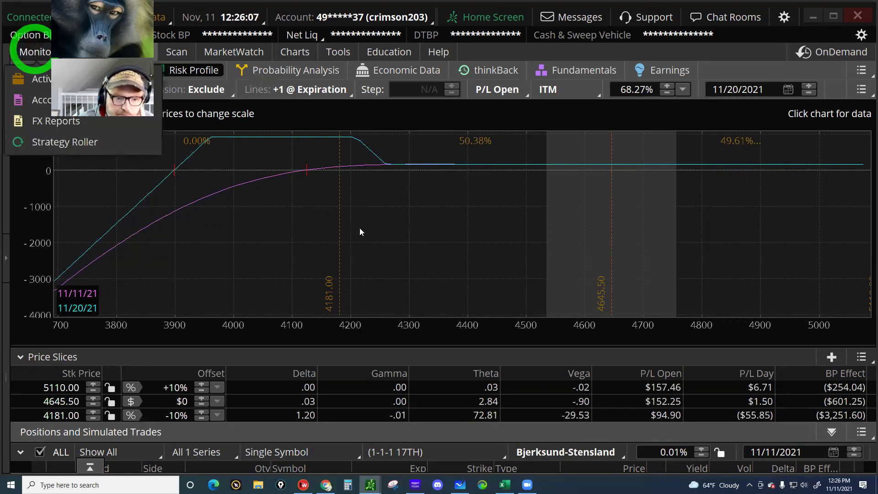
pyautogui.click(316, 298)
pyautogui.click(125, 345)
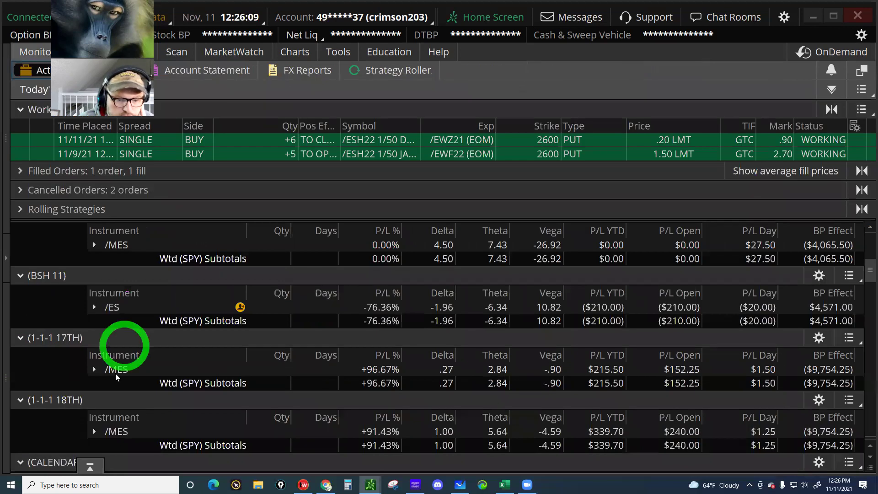
pyautogui.click(119, 370)
pyautogui.click(118, 373)
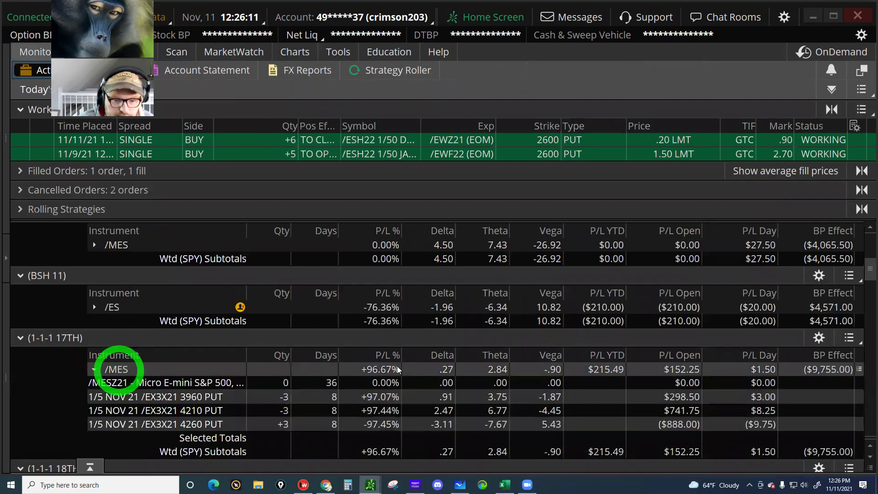
# Step: Check the quantity and P/L % of the short 3960 put in the (1-1-1 17TH) group
pyautogui.click(363, 398)
pyautogui.click(277, 396)
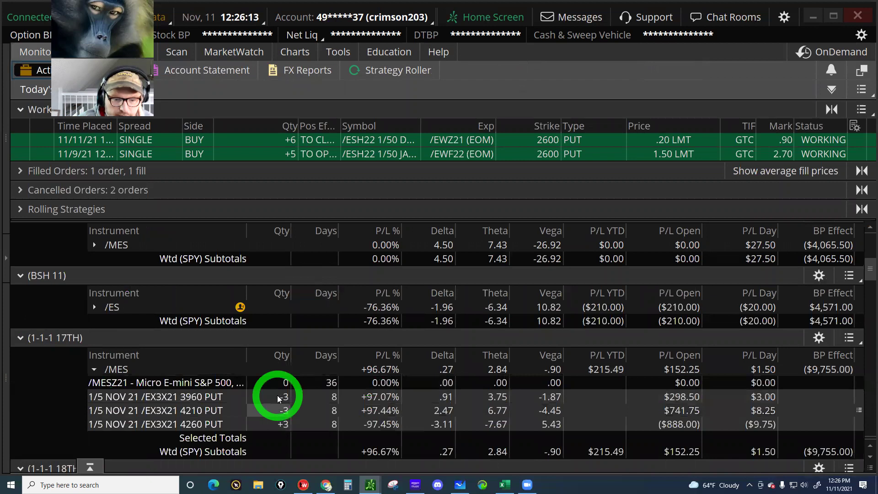
pyautogui.click(364, 397)
pyautogui.click(370, 397)
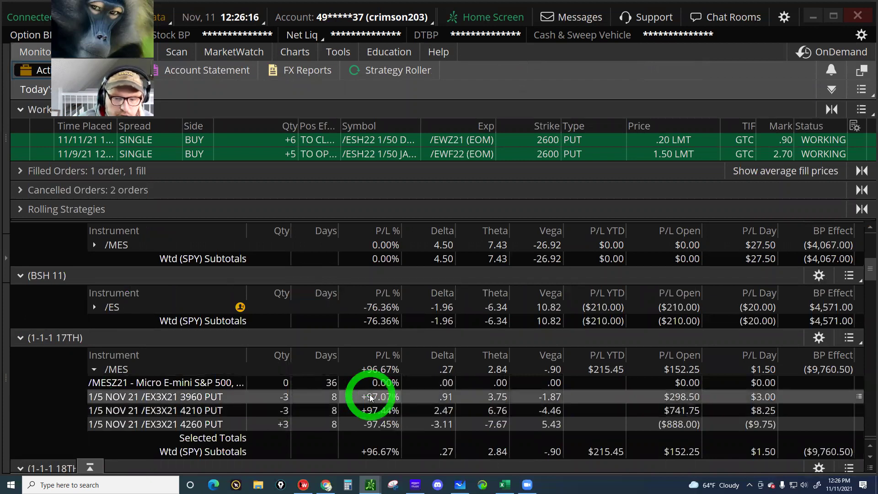
pyautogui.click(379, 398)
pyautogui.click(379, 398)
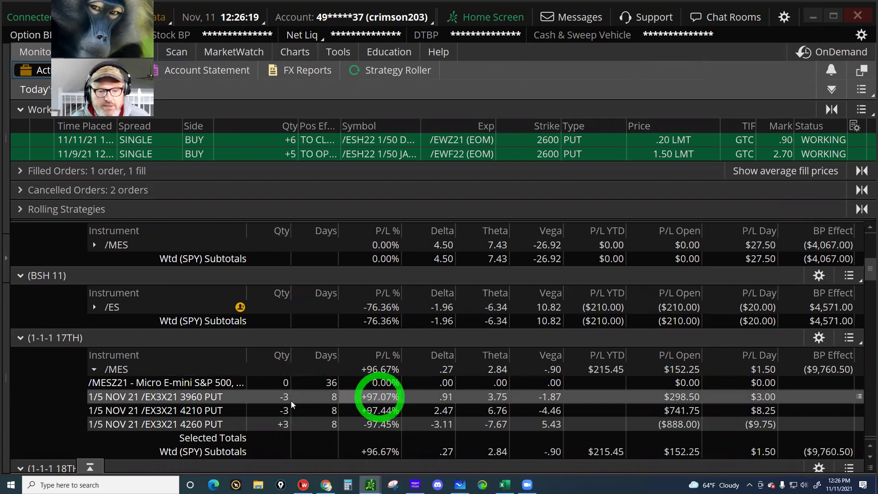
pyautogui.click(274, 403)
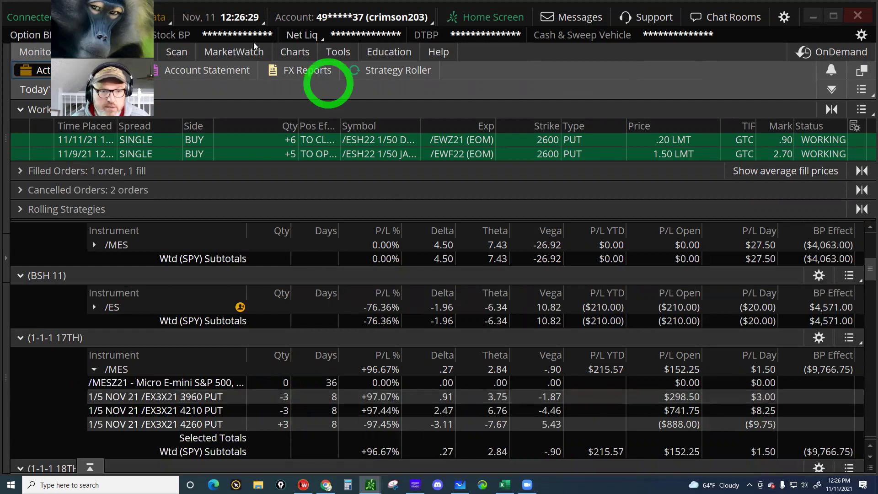
# Step: Reopen the /MES risk profile, enlarge the list of positions and exclude the short 3960 put from the simulation
pyautogui.click(133, 52)
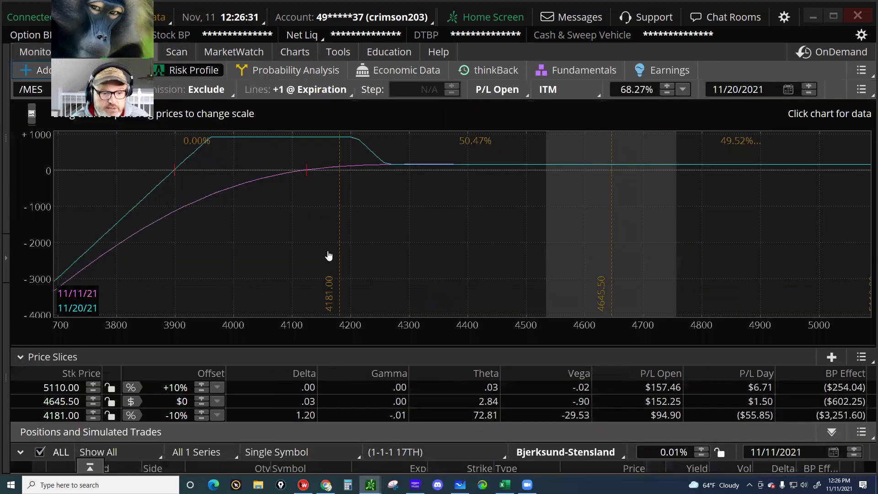
pyautogui.click(347, 297)
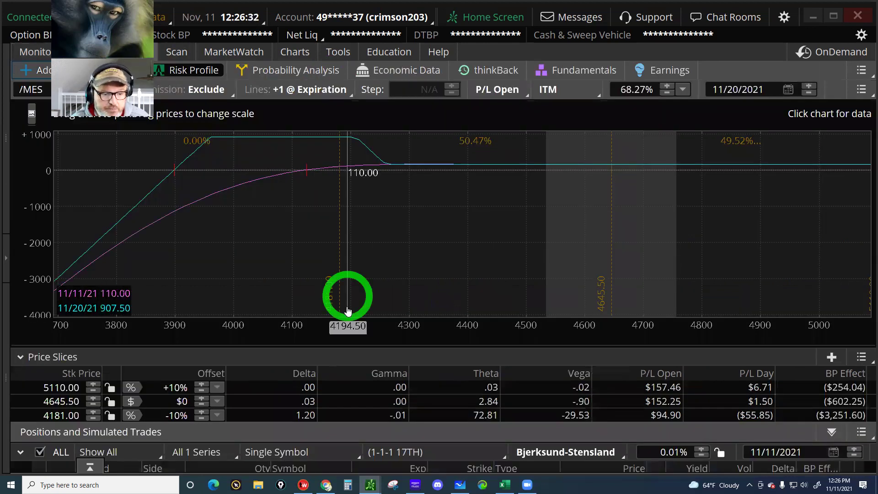
pyautogui.click(405, 416)
pyautogui.click(369, 345)
pyautogui.moveTo(369, 345); pyautogui.dragTo(352, 230)
pyautogui.click(265, 405)
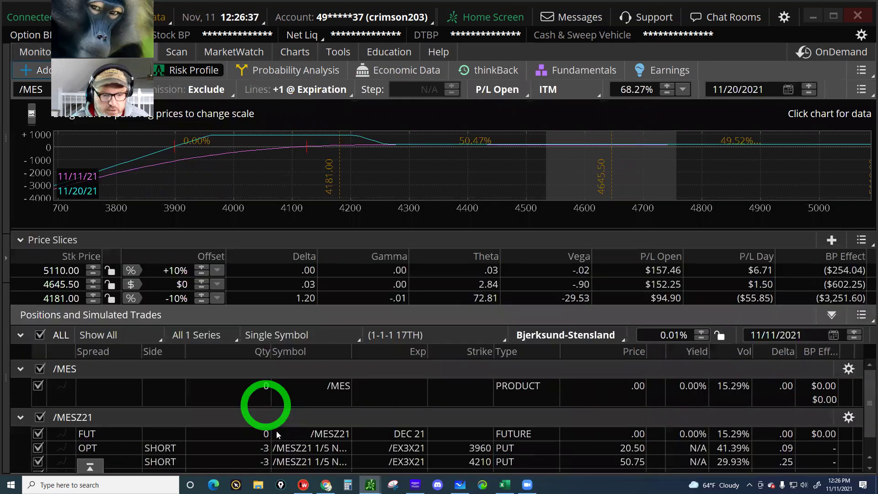
pyautogui.click(337, 454)
pyautogui.click(54, 434)
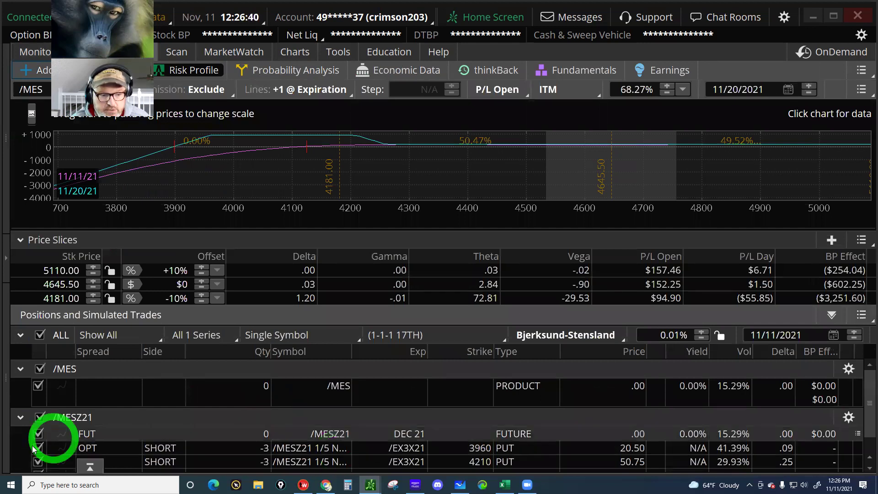
pyautogui.click(37, 449)
pyautogui.click(37, 448)
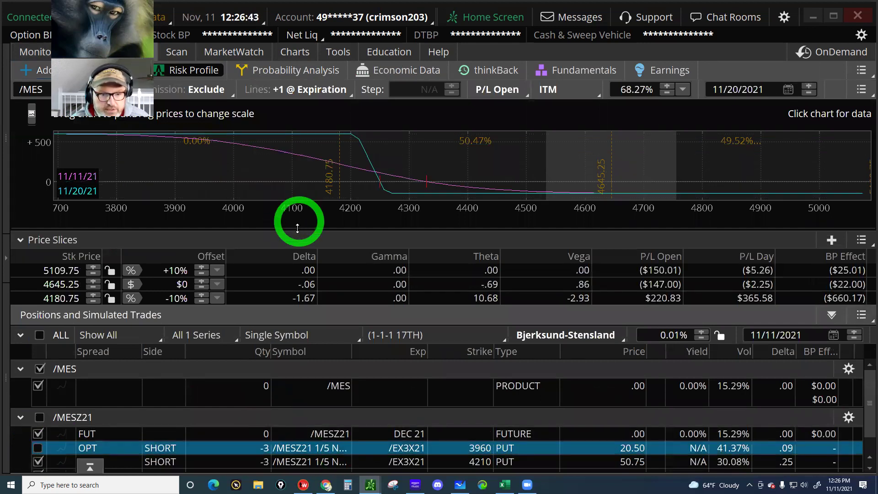
# Step: Enlarge the risk chart and examine the remaining 4210/4260 put spread's profit curves from about 3766 up to the current /MES price
pyautogui.moveTo(298, 344); pyautogui.dragTo(298, 459)
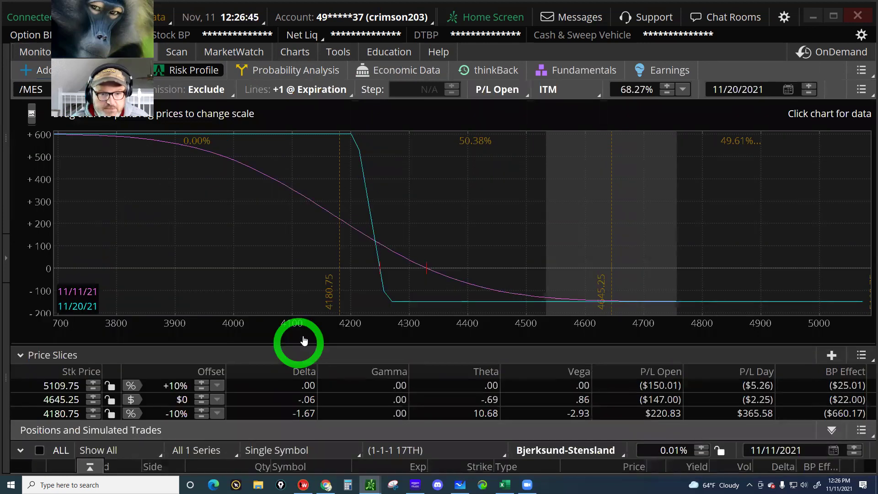
pyautogui.click(386, 285)
pyautogui.click(343, 270)
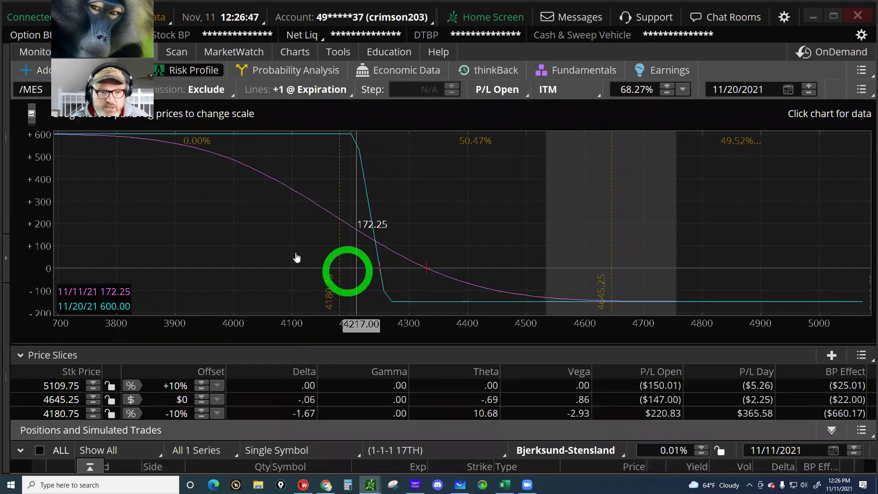
pyautogui.click(197, 232)
pyautogui.click(115, 206)
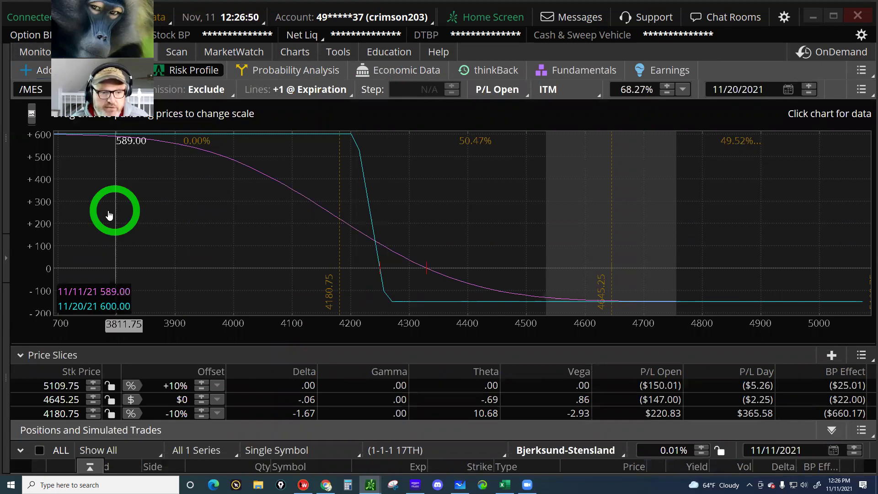
pyautogui.click(99, 210)
pyautogui.click(97, 212)
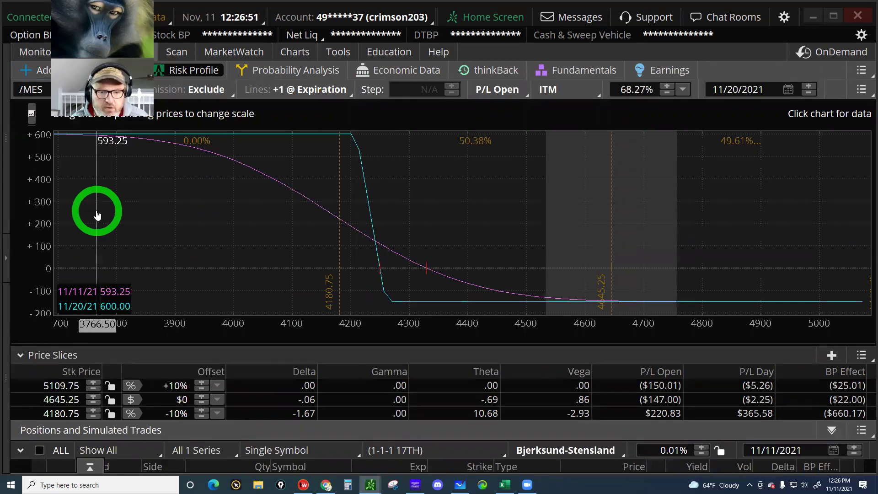
pyautogui.click(95, 212)
pyautogui.click(329, 232)
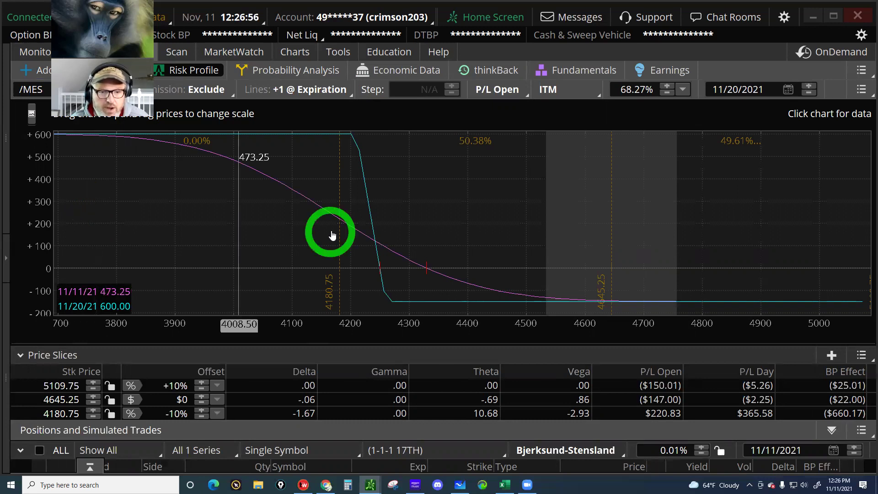
pyautogui.click(172, 228)
pyautogui.click(361, 219)
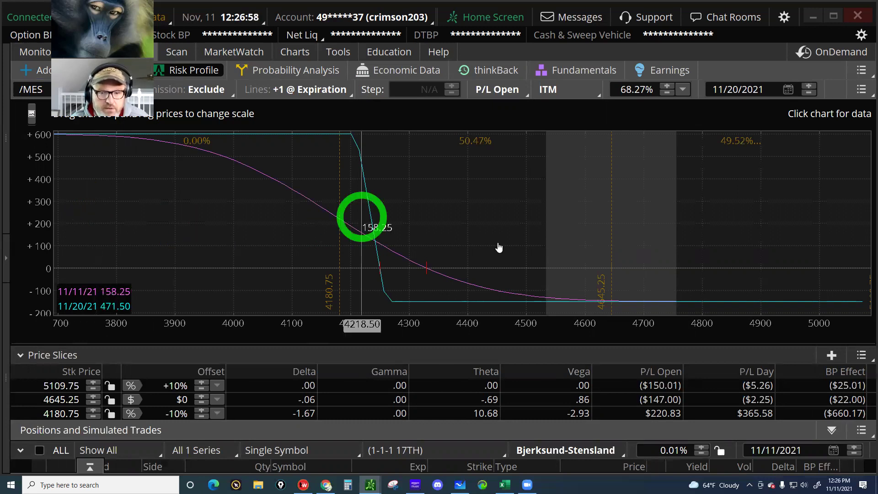
pyautogui.click(592, 250)
pyautogui.click(607, 251)
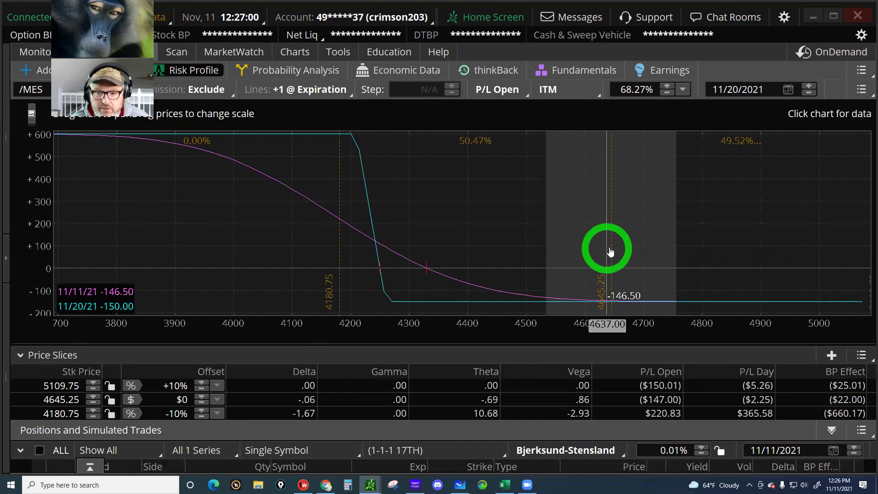
pyautogui.click(610, 247)
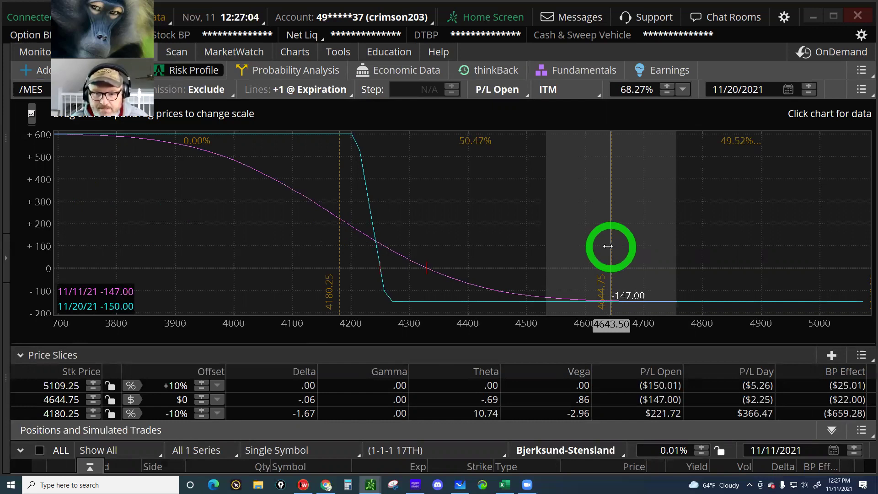
pyautogui.click(405, 235)
pyautogui.click(272, 224)
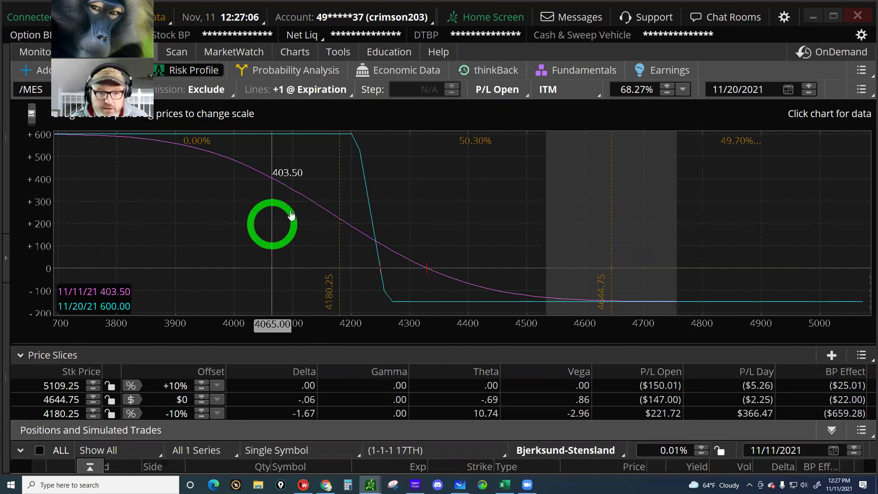
pyautogui.click(476, 258)
pyautogui.moveTo(476, 259); pyautogui.dragTo(476, 258)
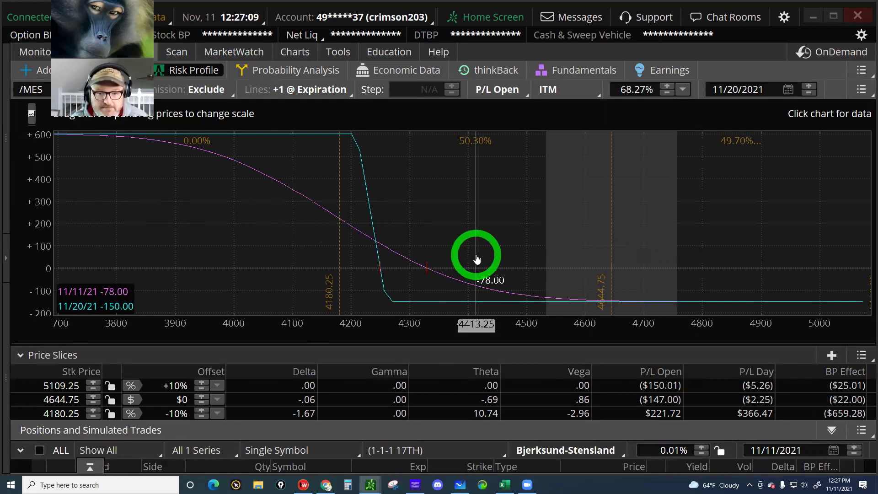
# Step: Examine the spread's profit curves around 3960 to 4100 and compare them with the excluded short 3960 put in the enlarged positions list
pyautogui.click(211, 259)
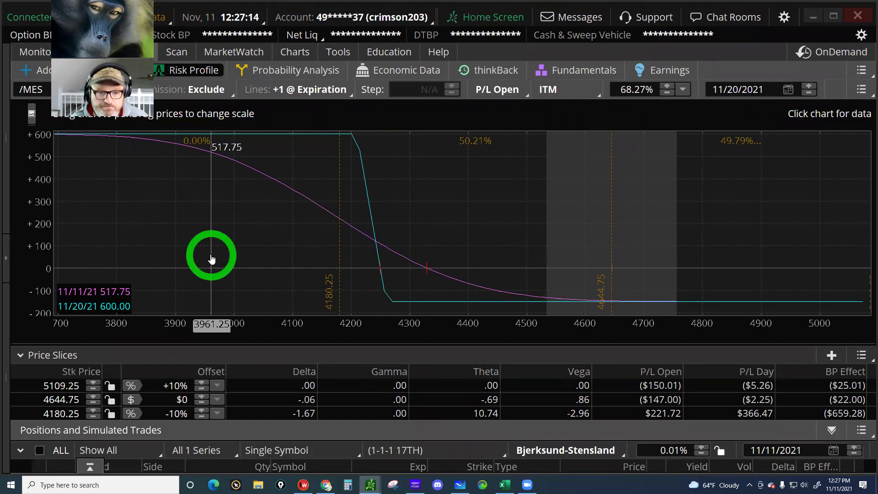
pyautogui.click(364, 343)
pyautogui.moveTo(364, 343); pyautogui.dragTo(378, 229)
pyautogui.click(359, 368)
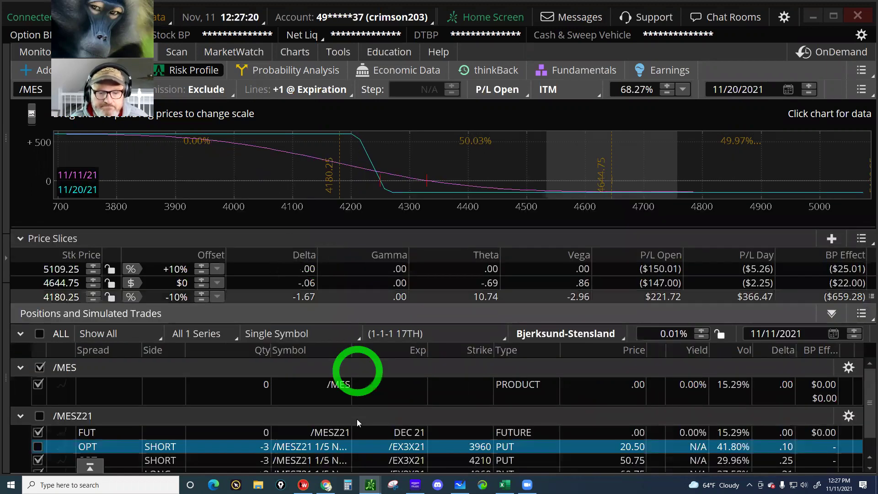
pyautogui.click(376, 439)
pyautogui.click(380, 448)
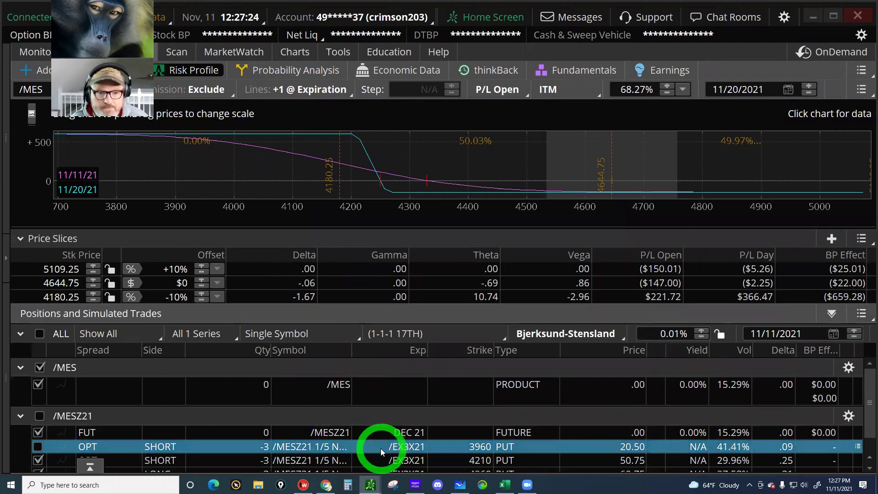
pyautogui.click(295, 170)
pyautogui.click(295, 170)
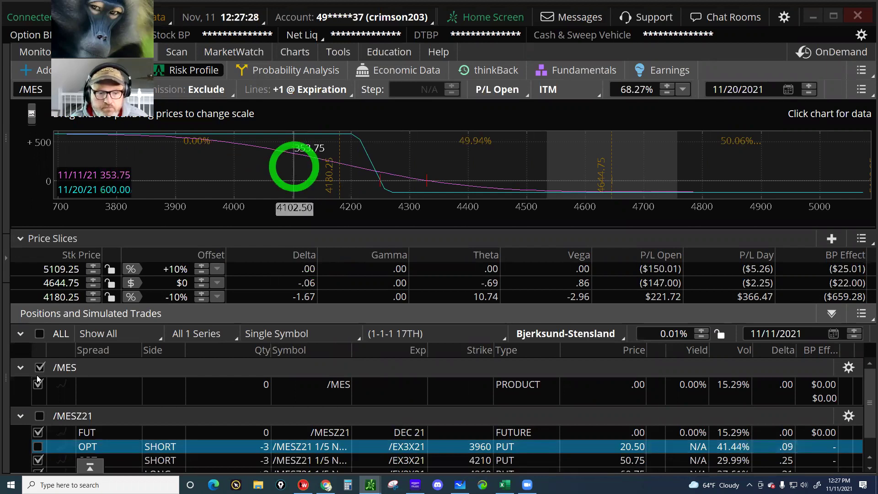
# Step: Include the short 3960 put in the /MES risk simulation again
pyautogui.click(52, 413)
pyautogui.click(38, 446)
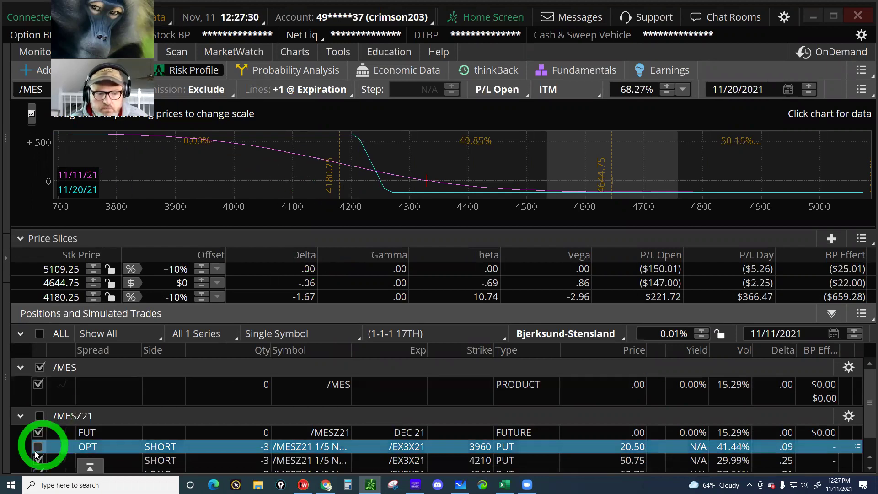
pyautogui.click(91, 448)
# Step: Create a closing order for the three short 3960 puts at a .60 limit, review its trade cost in the confirmation, and leave it unsent
pyautogui.rightClick(237, 447)
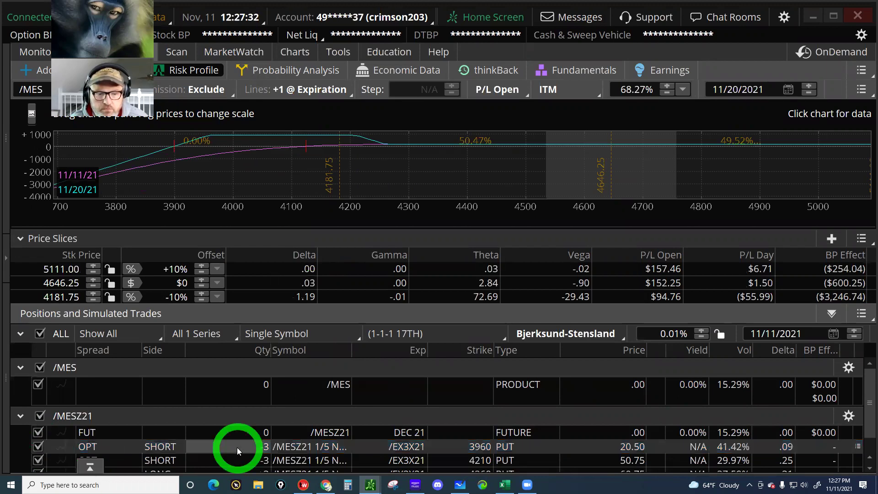
pyautogui.moveTo(308, 362)
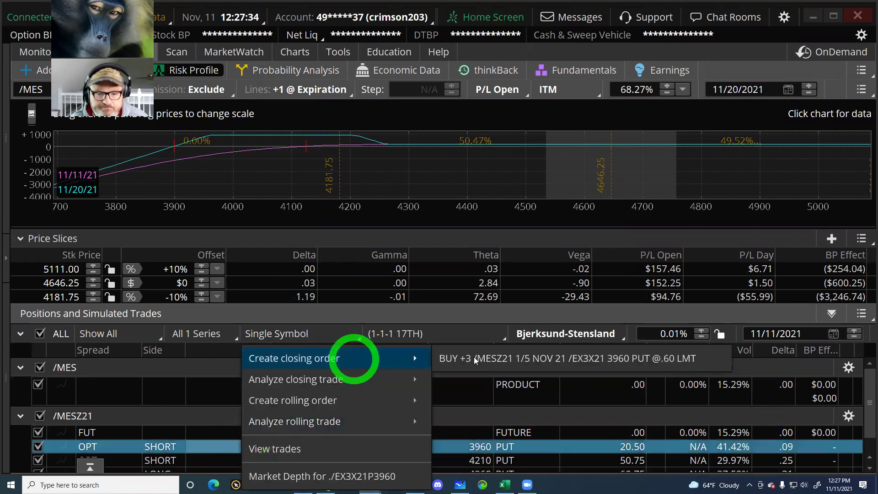
pyautogui.click(493, 363)
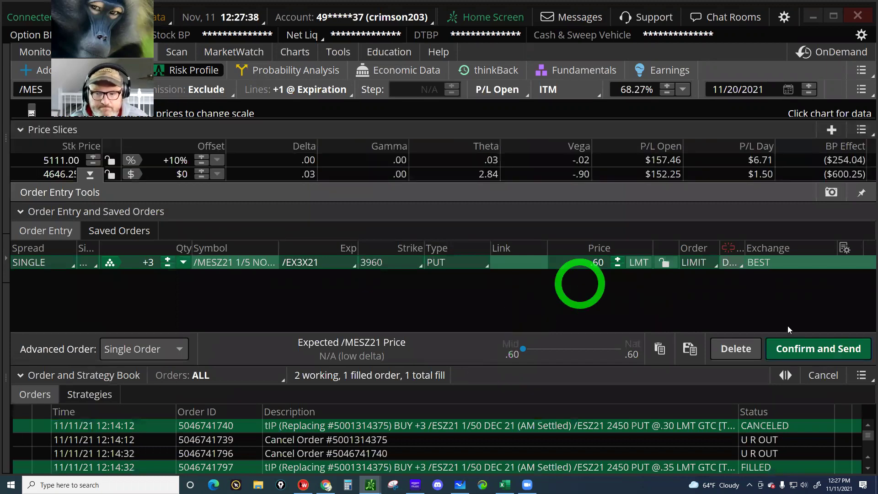
pyautogui.click(805, 357)
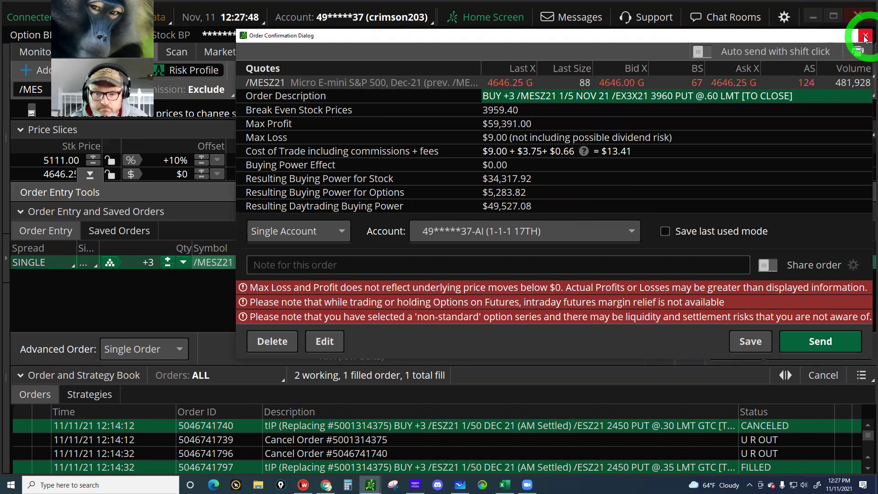
pyautogui.click(865, 37)
# Step: Set the closing order's limit price to 20.00, review the cost including commissions and fees, and leave the order unsent
pyautogui.click(589, 265)
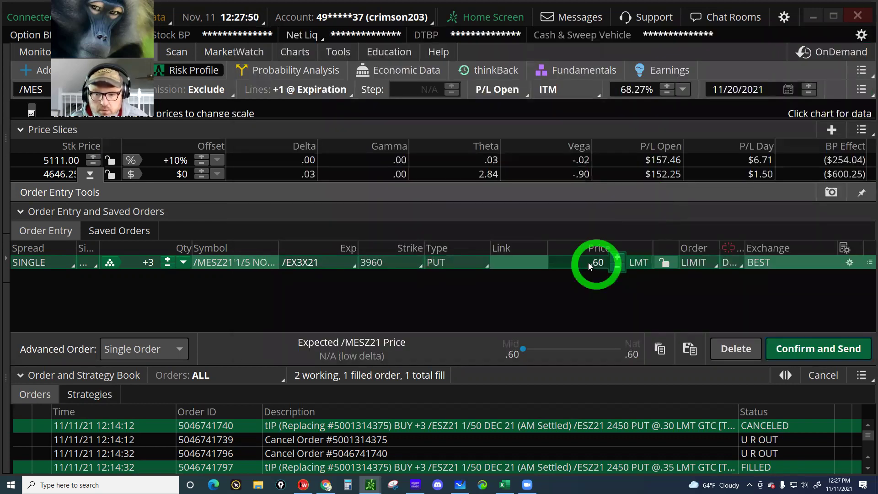
pyautogui.write('20')
pyautogui.press('BackSpace')
pyautogui.write('0')
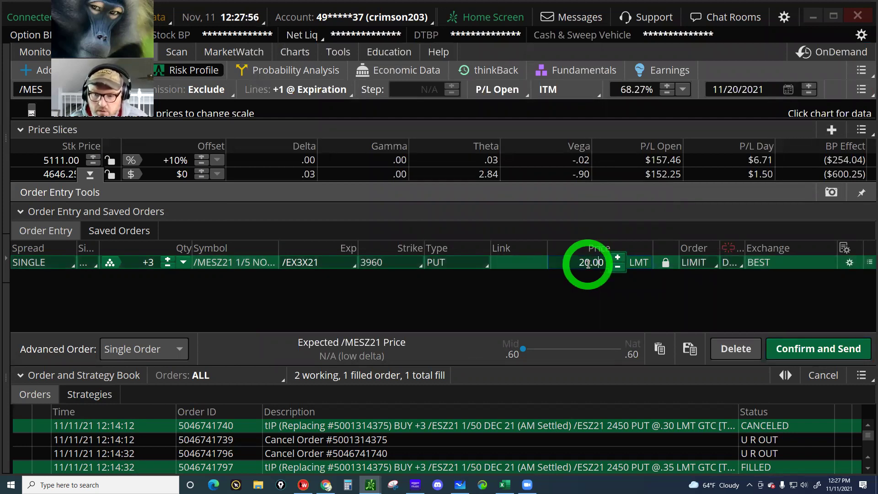
pyautogui.click(812, 349)
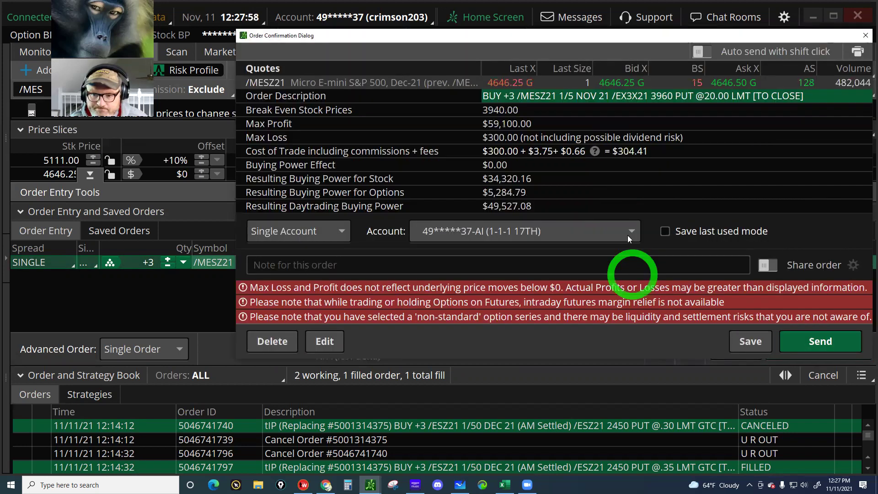
pyautogui.click(623, 153)
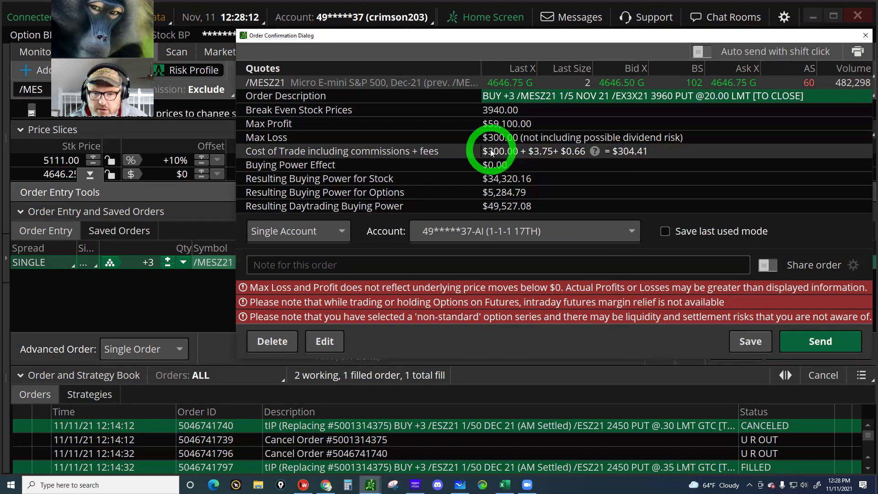
pyautogui.click(865, 36)
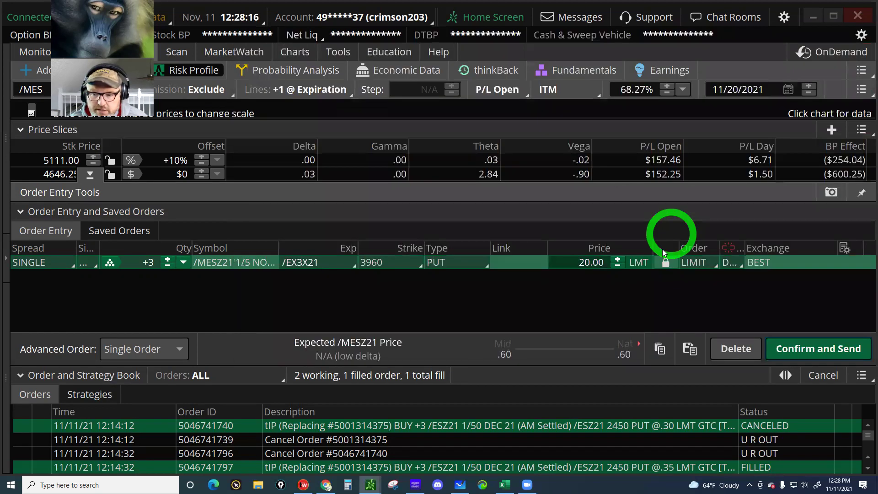
# Step: Unlock the closing order's price to restore the .60 limit and review the trade cost again without sending the order
pyautogui.click(670, 264)
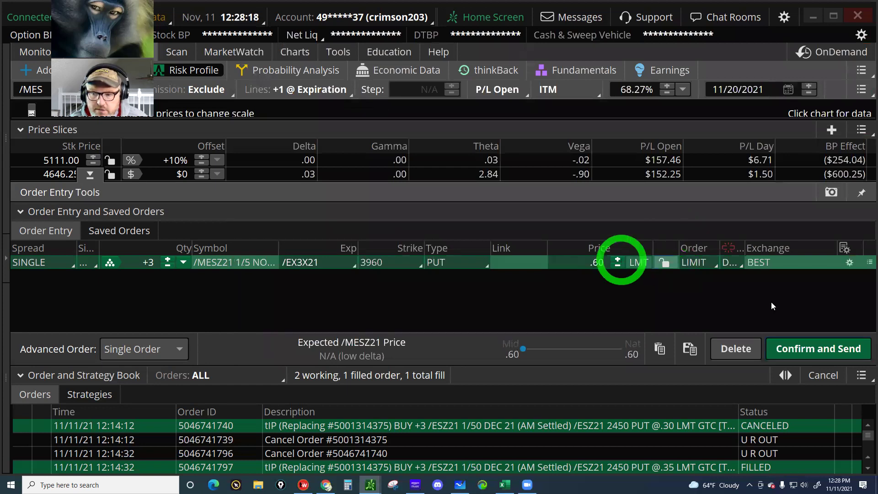
pyautogui.click(805, 348)
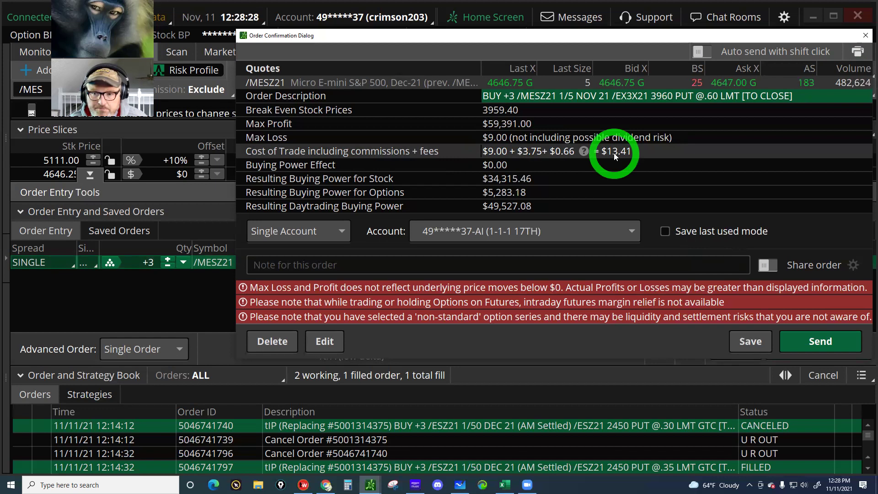
pyautogui.click(865, 37)
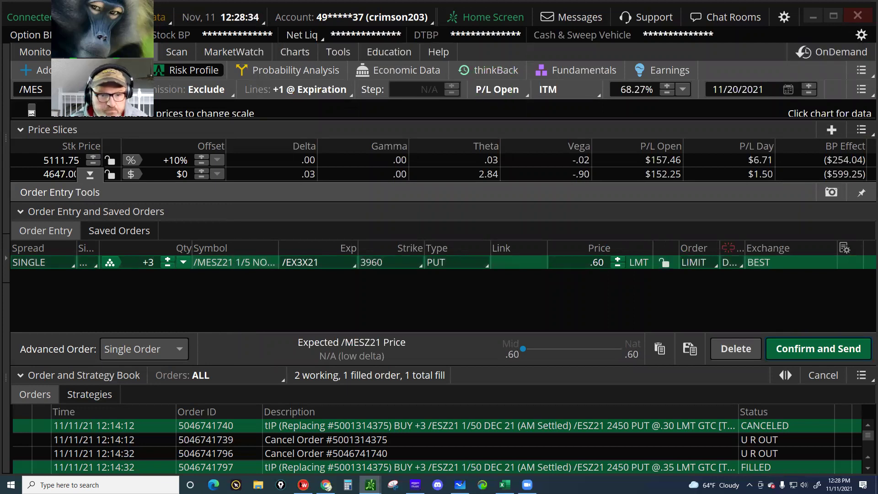
pyautogui.click(37, 70)
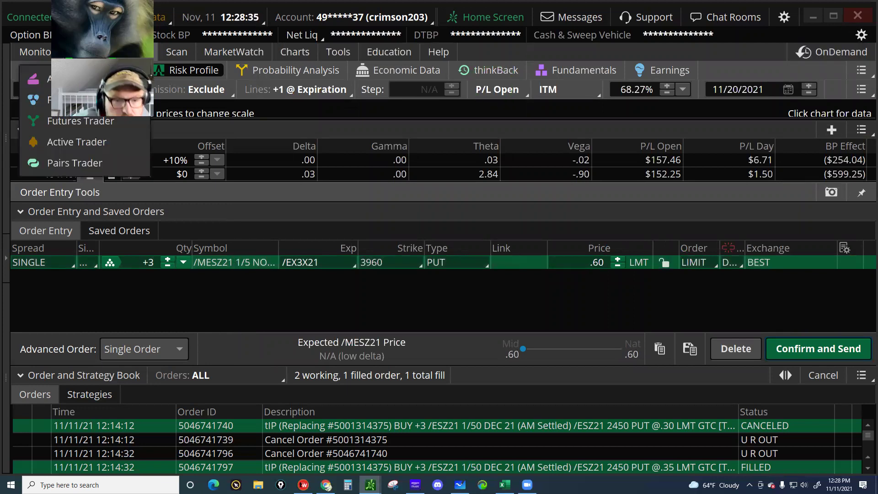
pyautogui.click(314, 99)
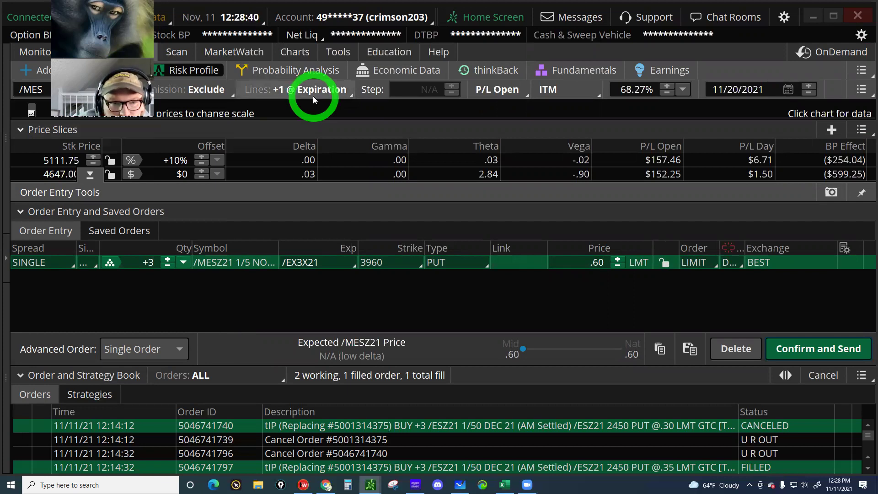
pyautogui.click(138, 70)
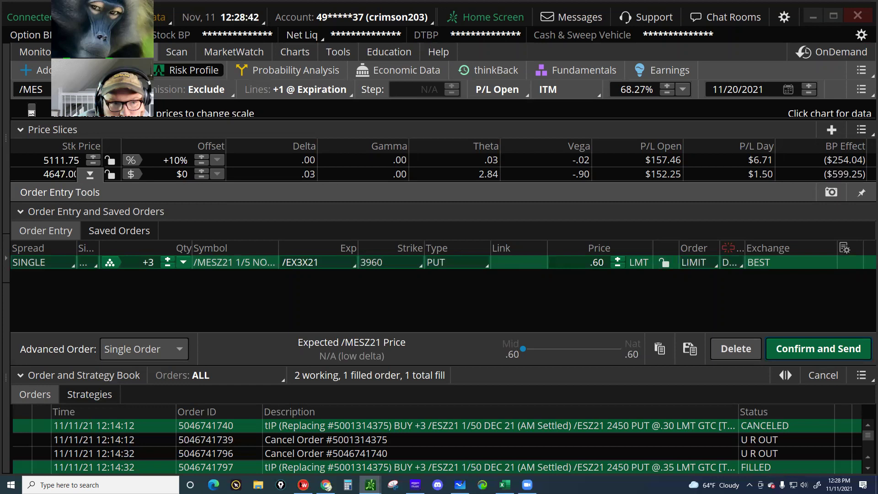
pyautogui.moveTo(105, 52)
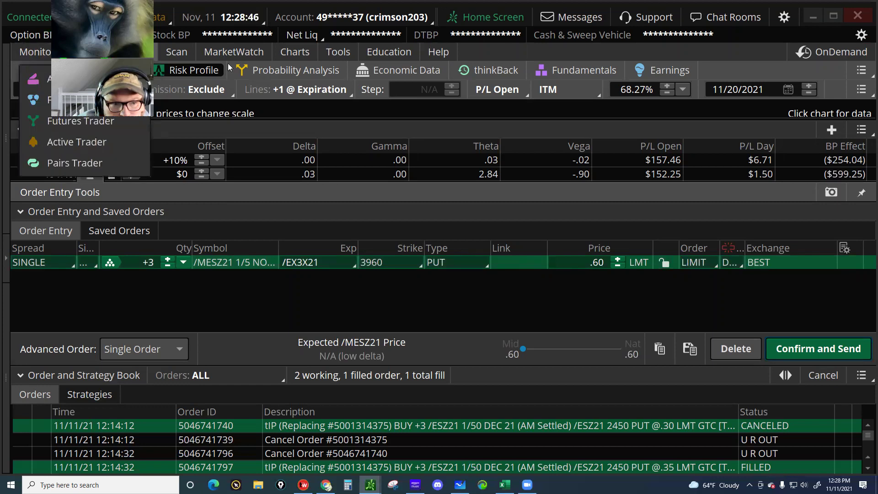
pyautogui.click(282, 161)
pyautogui.click(180, 218)
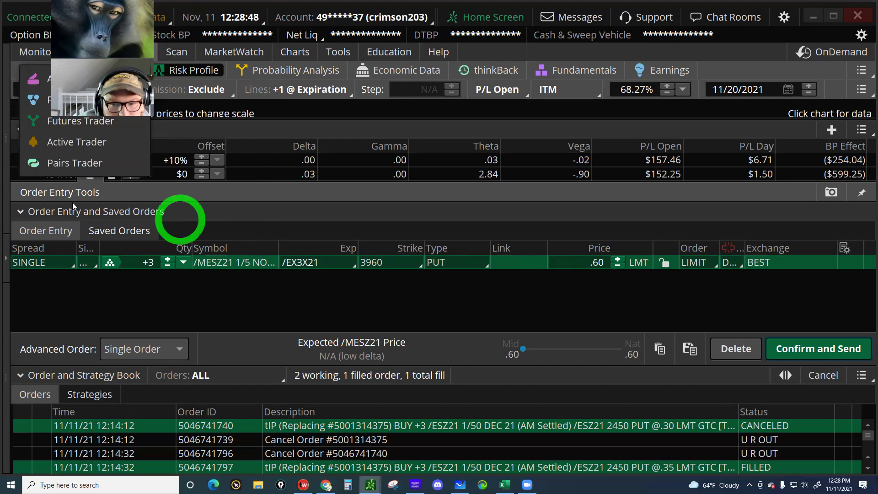
# Step: Delete the unsent closing order for the 3960 puts and enlarge the /MES risk chart
pyautogui.click(740, 357)
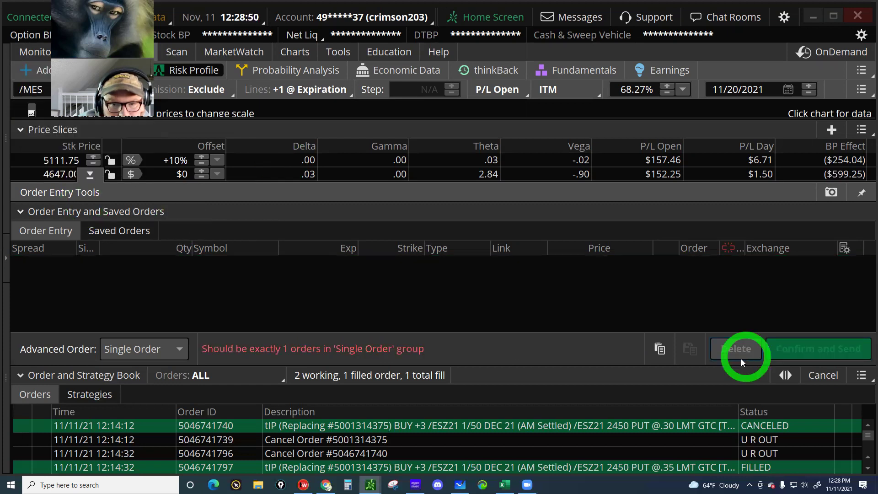
pyautogui.click(269, 150)
pyautogui.click(338, 226)
pyautogui.moveTo(339, 226); pyautogui.dragTo(361, 405)
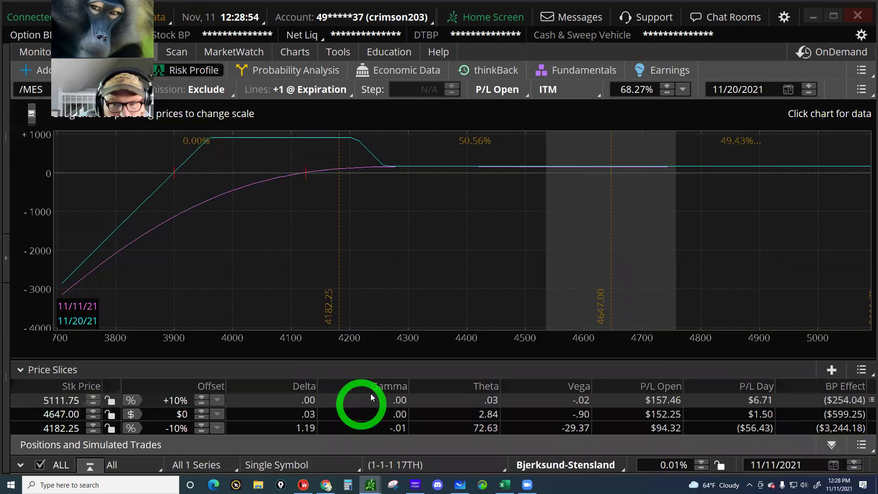
# Step: Examine the full 1-1-1 trade's profit curves between about 4120 and the current /MES price
pyautogui.click(537, 266)
pyautogui.click(575, 239)
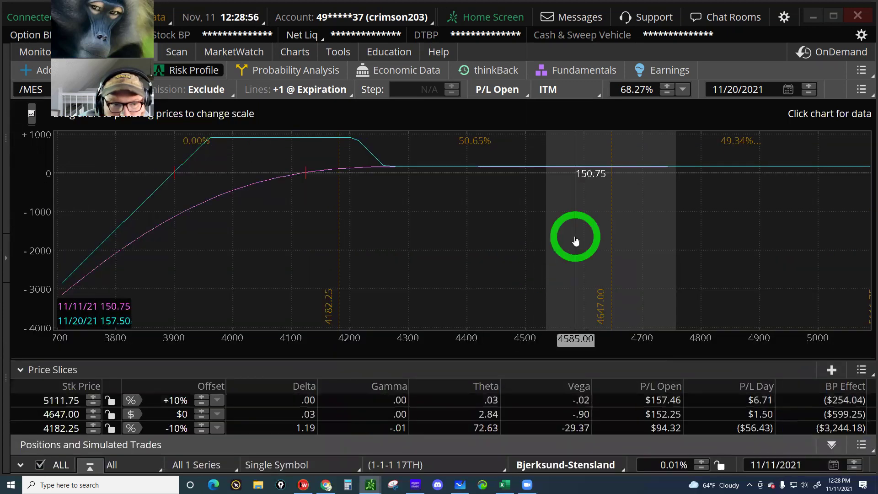
pyautogui.click(484, 170)
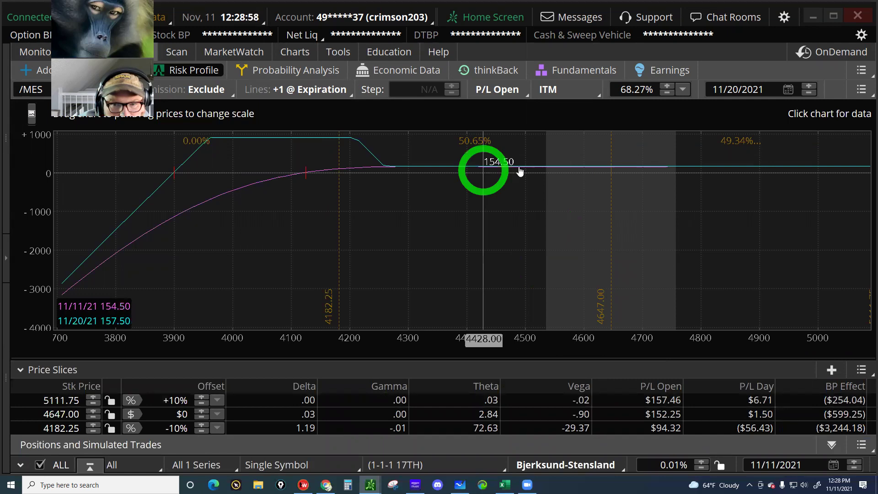
pyautogui.click(611, 167)
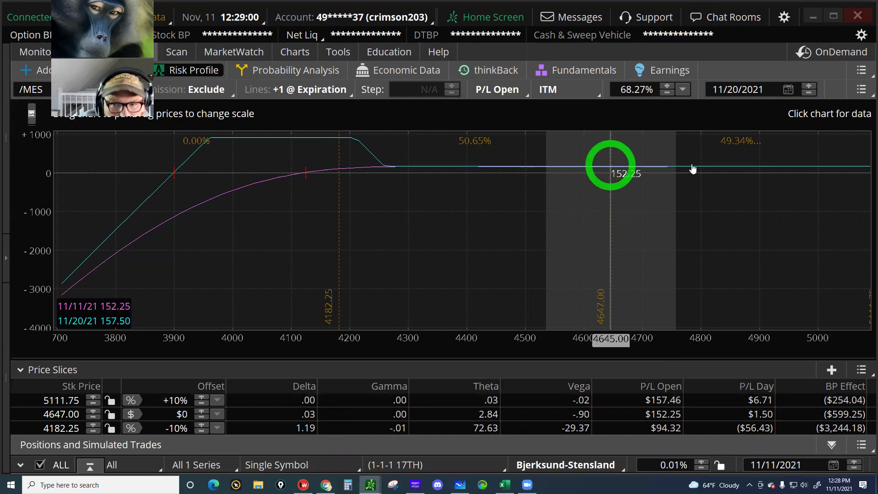
pyautogui.click(617, 173)
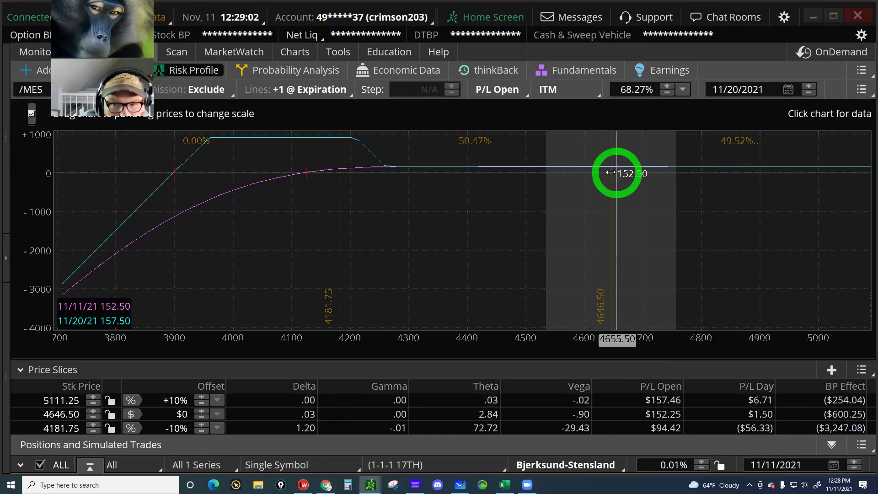
pyautogui.click(325, 164)
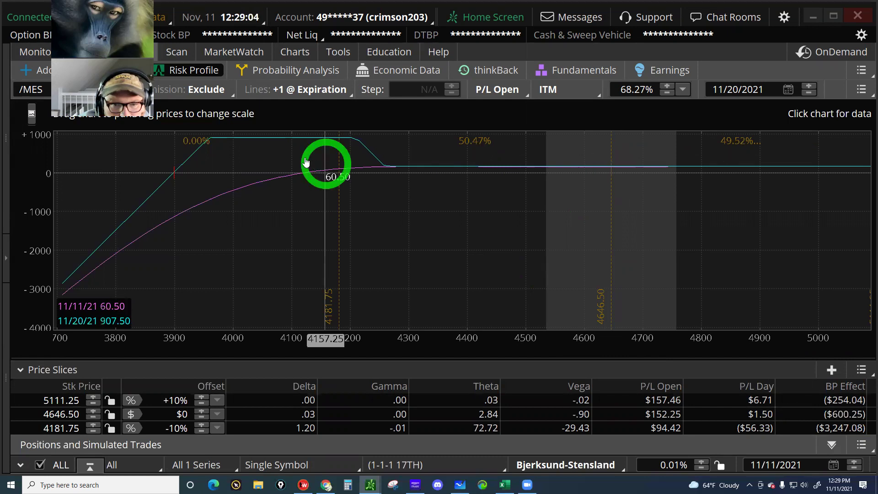
pyautogui.click(304, 164)
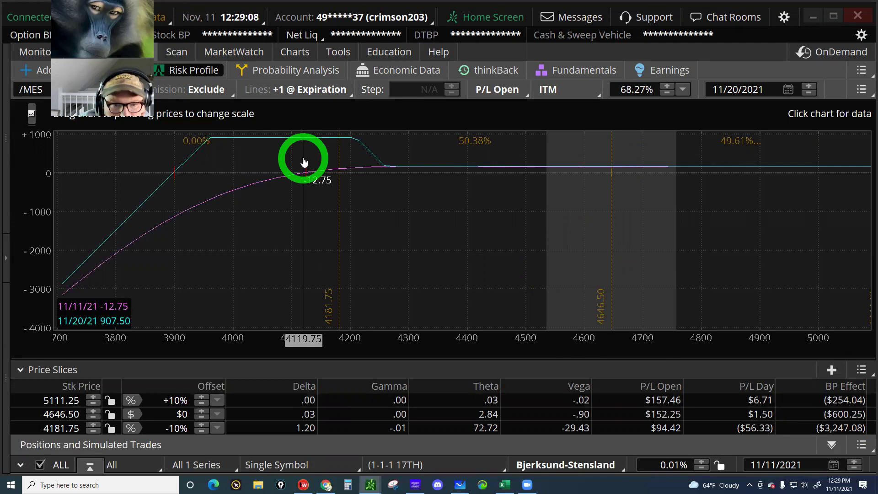
pyautogui.click(425, 166)
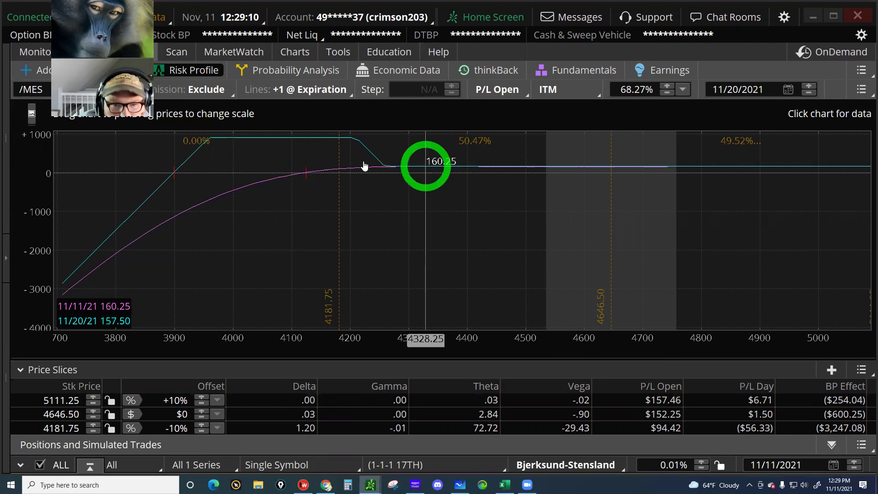
pyautogui.click(360, 168)
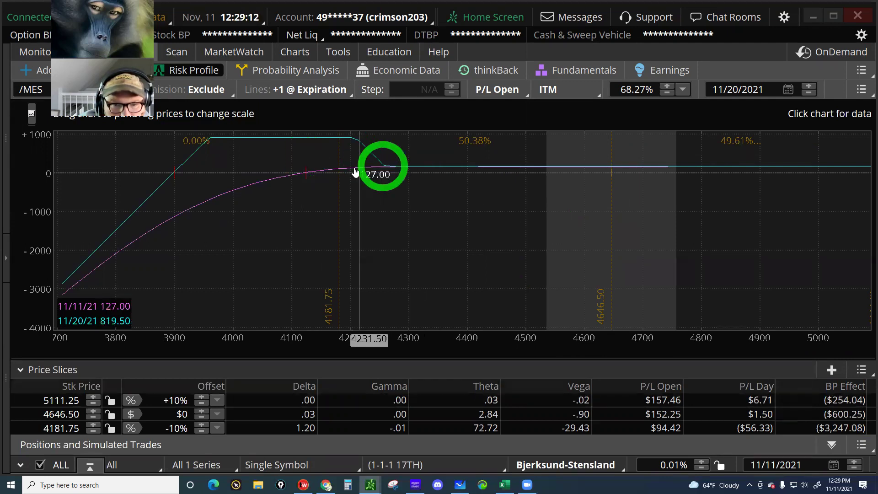
pyautogui.click(355, 171)
pyautogui.click(375, 169)
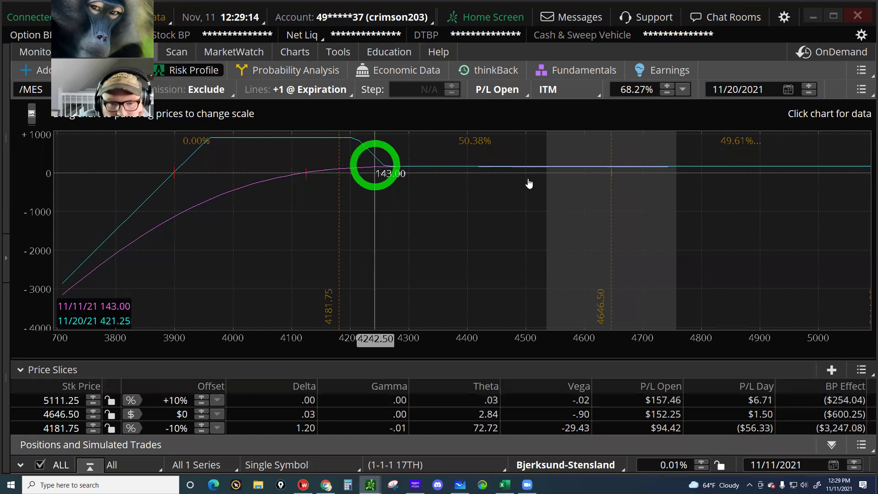
pyautogui.click(616, 183)
pyautogui.click(611, 183)
pyautogui.click(610, 183)
pyautogui.click(612, 185)
pyautogui.click(611, 183)
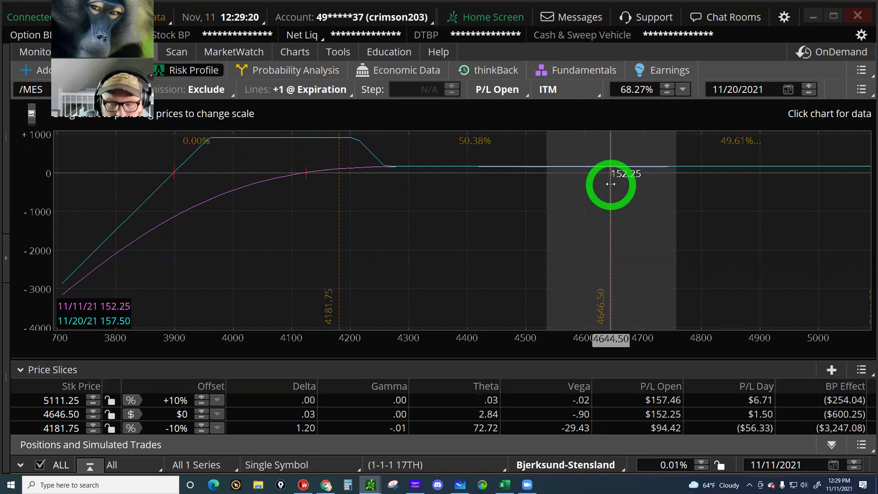
pyautogui.click(47, 56)
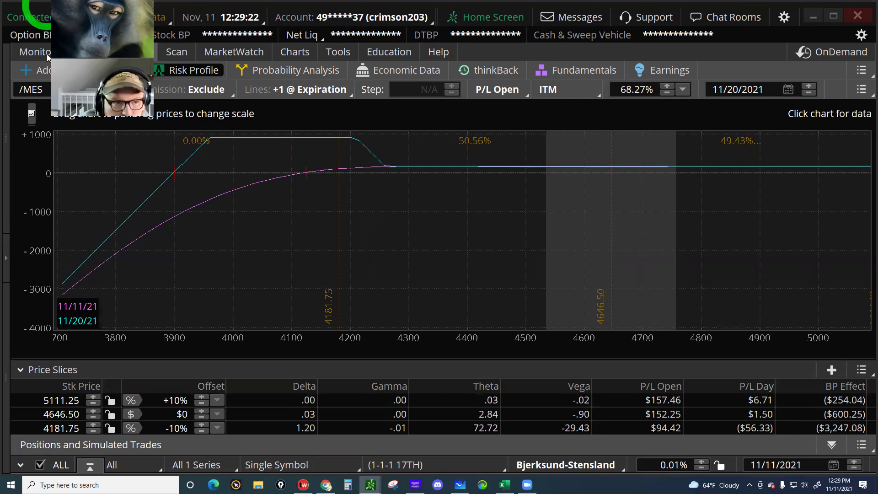
pyautogui.click(26, 51)
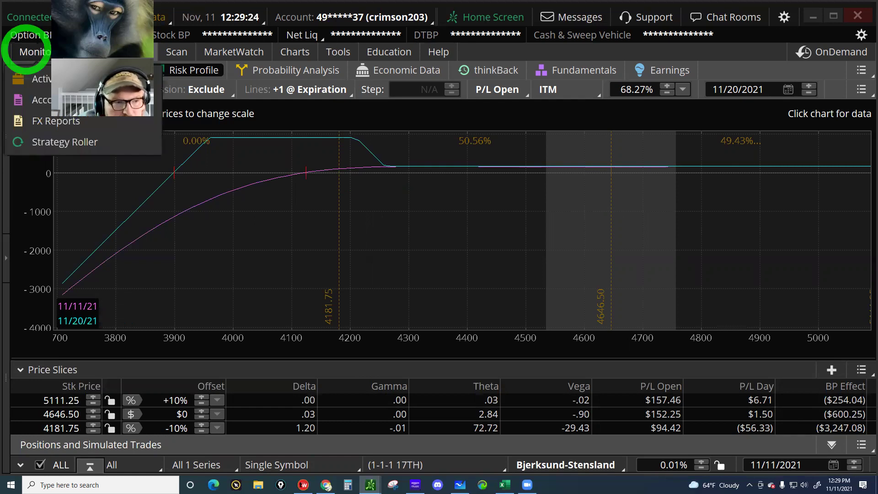
pyautogui.click(32, 56)
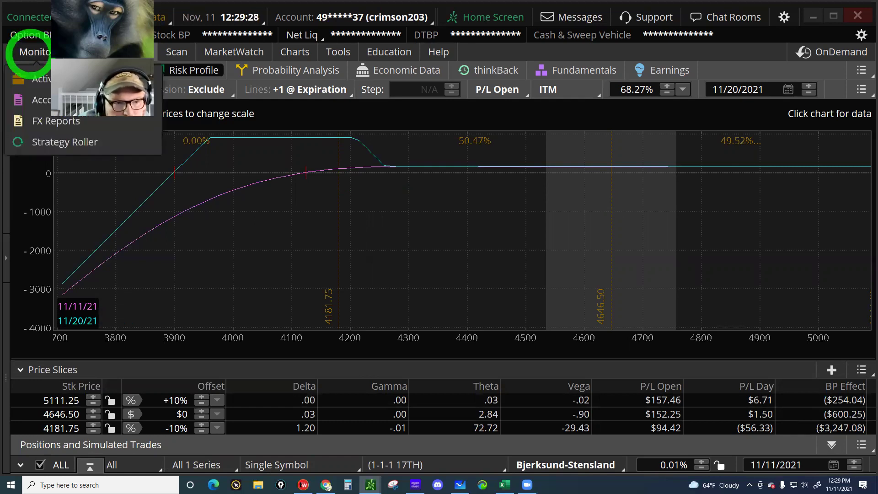
pyautogui.click(85, 51)
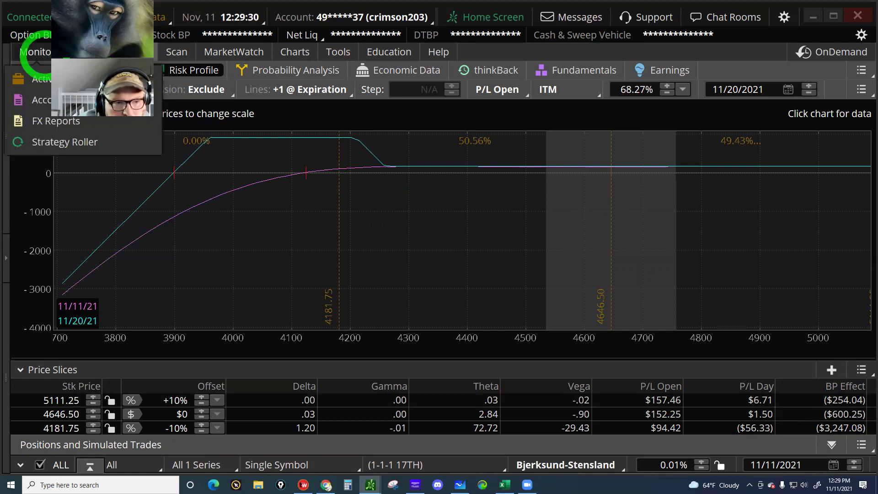
# Step: Examine the 1-1-1 trade's profit curves from the current /MES price down to the expiration plateau between about 3960 and 4210
pyautogui.click(582, 203)
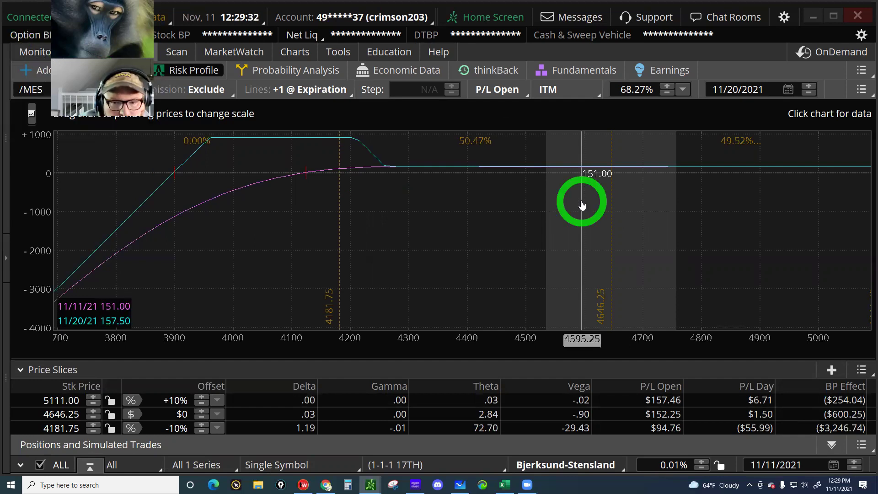
pyautogui.click(527, 175)
pyautogui.click(221, 129)
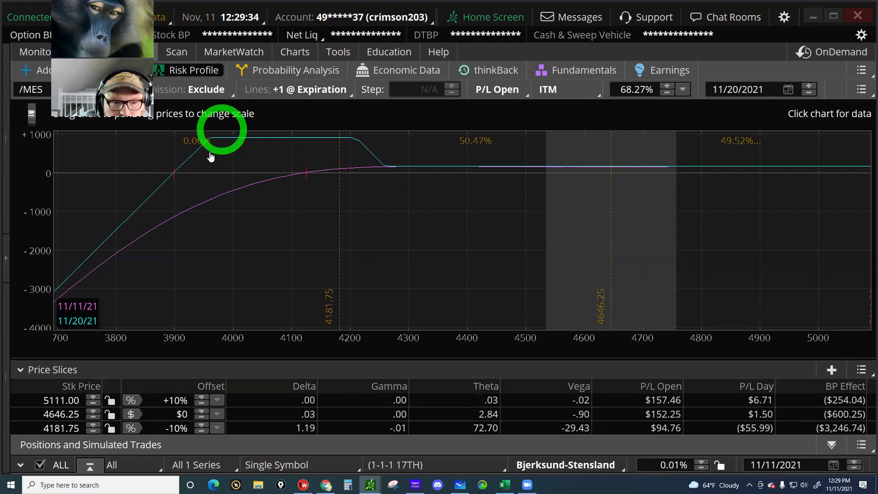
pyautogui.click(208, 145)
pyautogui.click(324, 333)
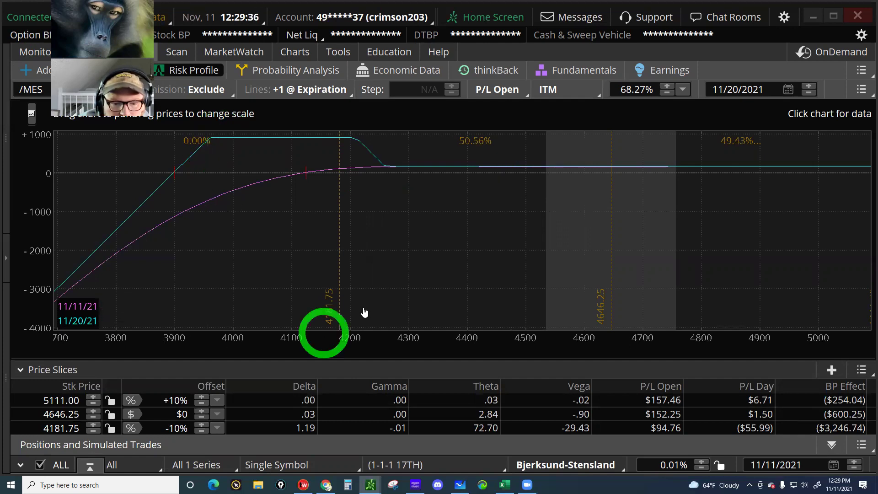
pyautogui.click(406, 350)
# Step: Shrink the risk chart to reveal the positions below it and examine the theta and vega of the current-price slice
pyautogui.moveTo(416, 358); pyautogui.dragTo(425, 279)
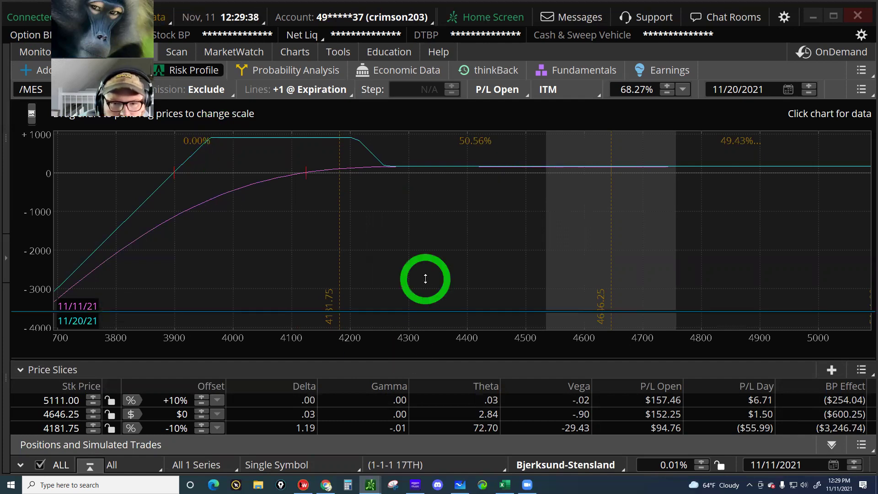
pyautogui.click(360, 328)
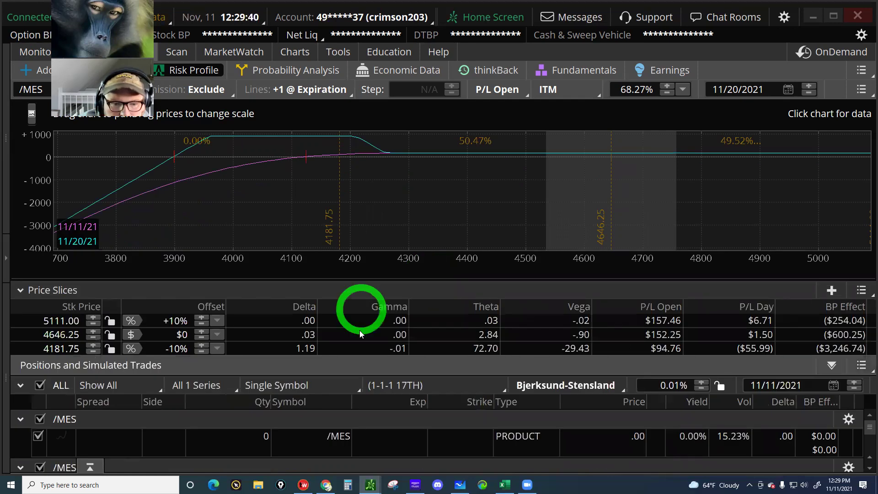
pyautogui.click(488, 339)
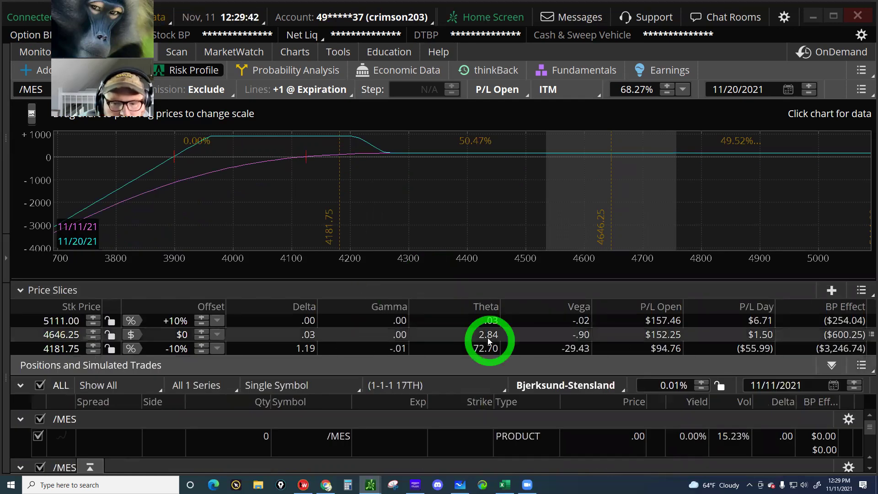
pyautogui.click(492, 327)
pyautogui.click(486, 336)
pyautogui.click(576, 334)
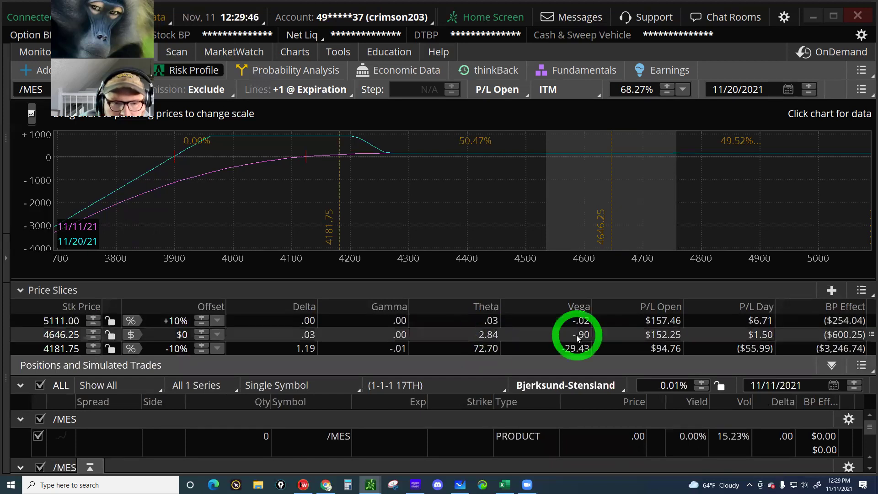
pyautogui.click(270, 162)
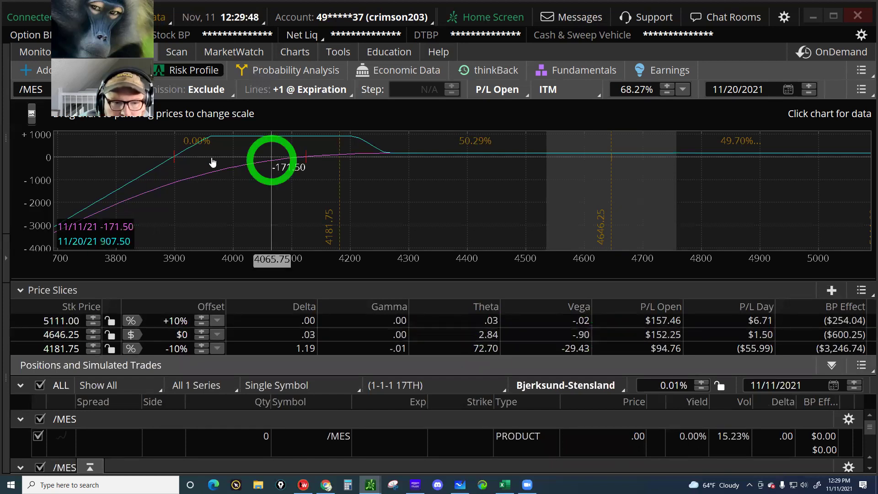
pyautogui.click(178, 165)
pyautogui.click(580, 334)
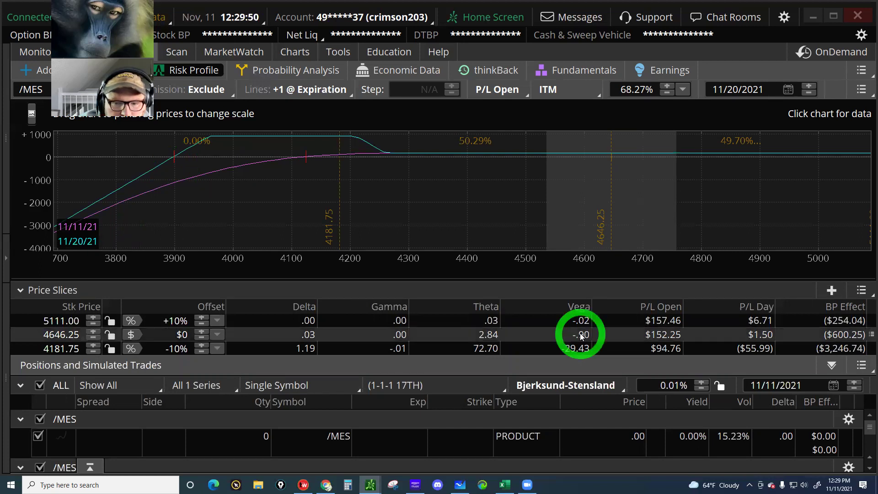
# Step: Return to the account's activity and positions and review the theta of the individual 1-1-1 17TH puts
pyautogui.click(45, 59)
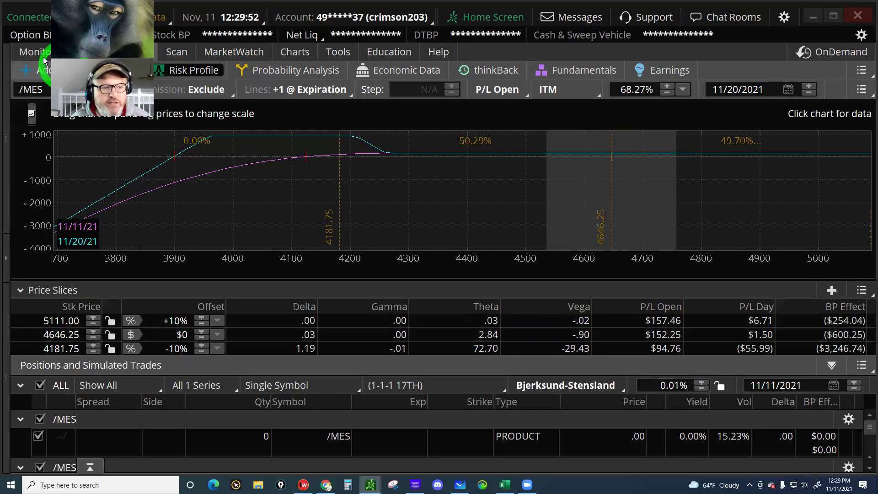
pyautogui.click(36, 57)
pyautogui.click(519, 282)
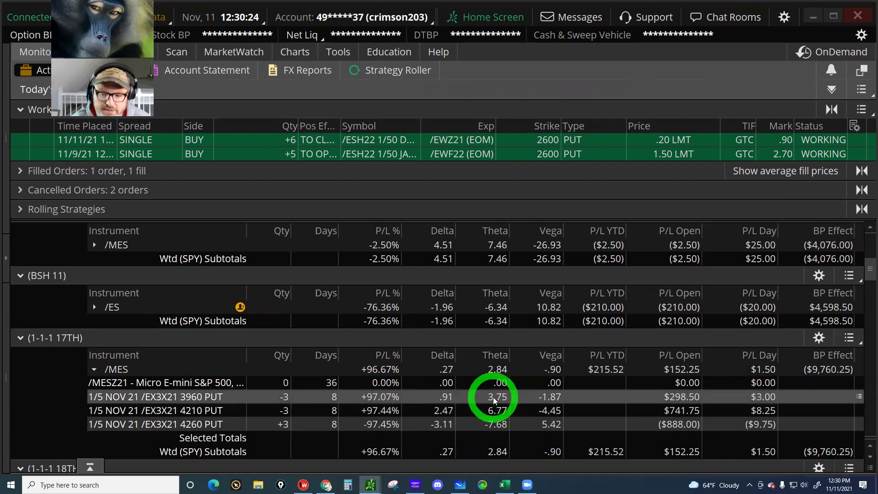
# Step: Look through the grouped trades and set the position statement's grouping to None, so positions are listed by instrument
pyautogui.scroll(-1, 493, 397)
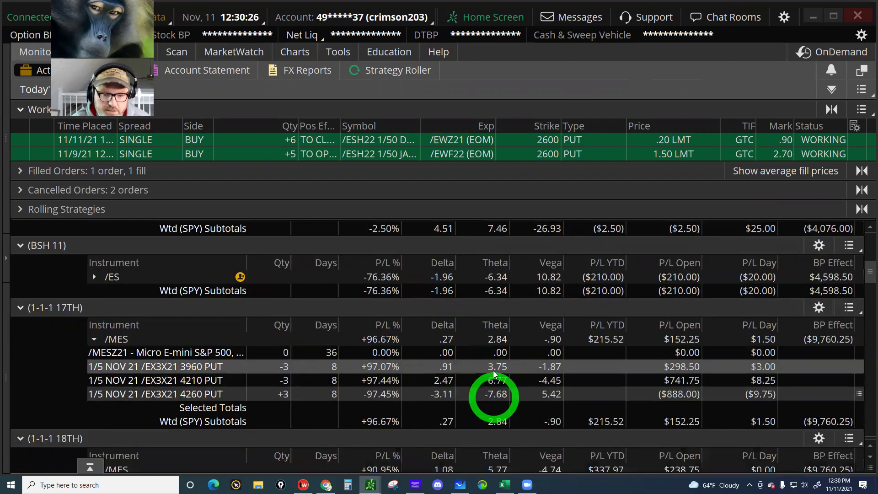
pyautogui.scroll(-1, 494, 373)
pyautogui.scroll(-4, 493, 371)
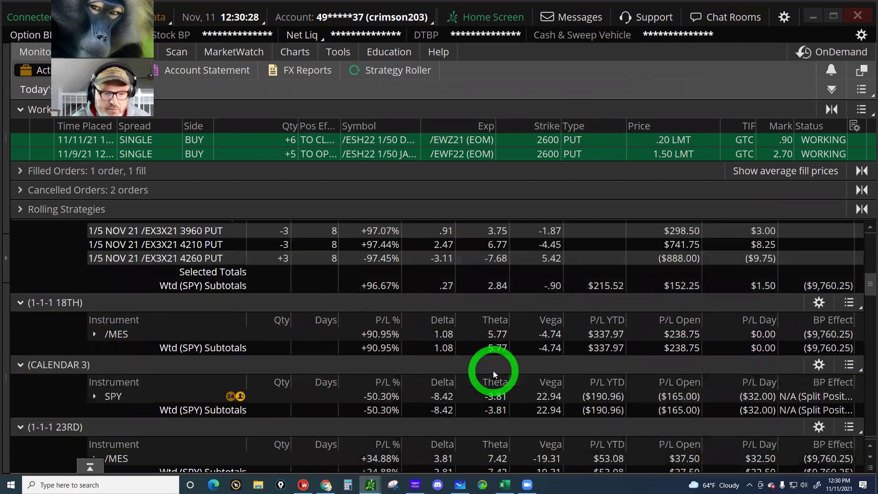
pyautogui.scroll(-8, 493, 374)
pyautogui.scroll(-8, 494, 374)
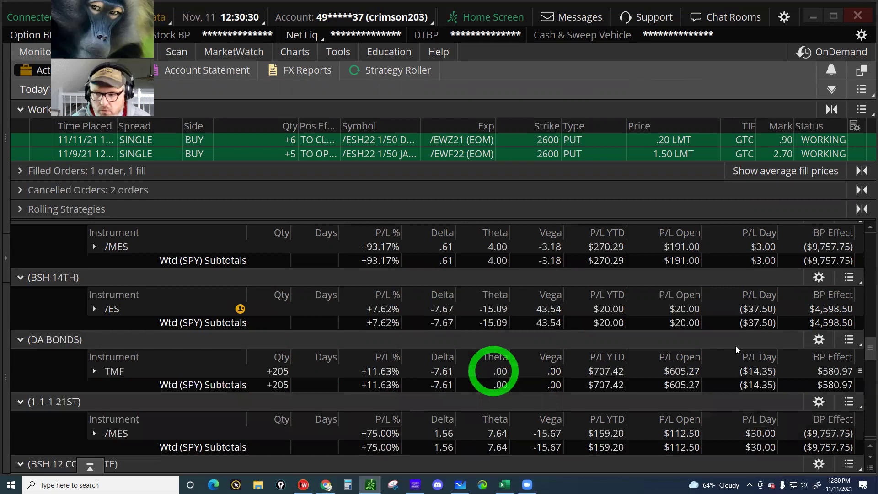
pyautogui.scroll(-4, 496, 372)
pyautogui.moveTo(868, 366); pyautogui.dragTo(867, 230)
pyautogui.click(847, 231)
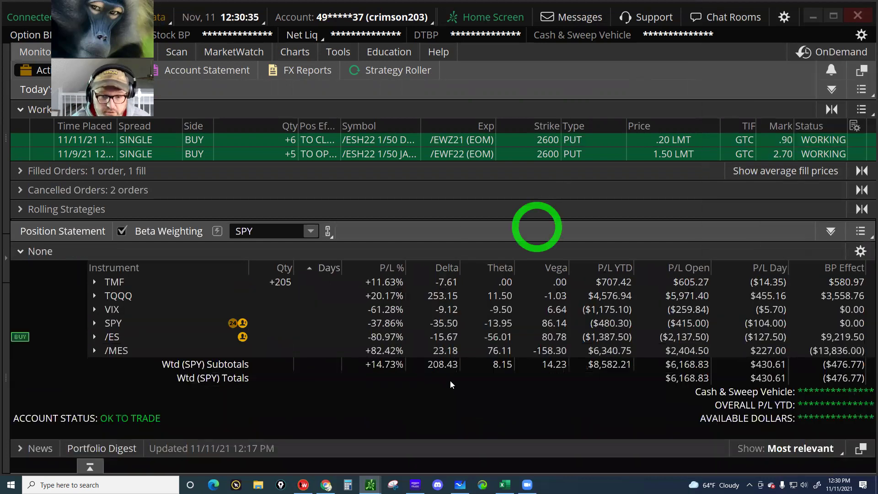
# Step: Examine the portfolio's SPY-weighted delta and theta subtotals along with the TQQQ and VIX positions
pyautogui.click(437, 367)
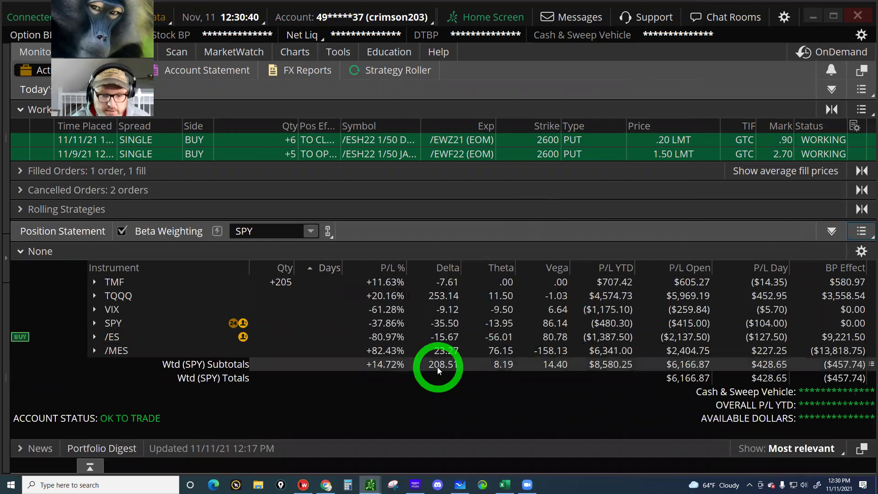
pyautogui.click(440, 298)
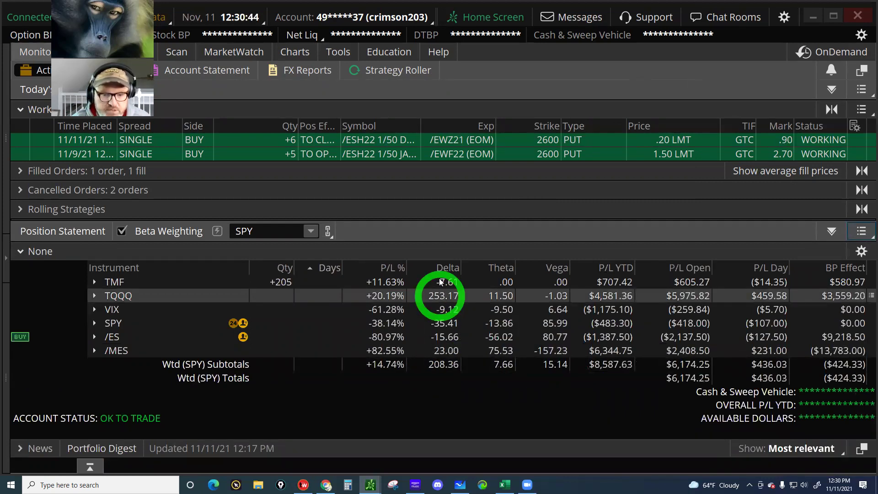
pyautogui.press('Up')
pyautogui.click(441, 299)
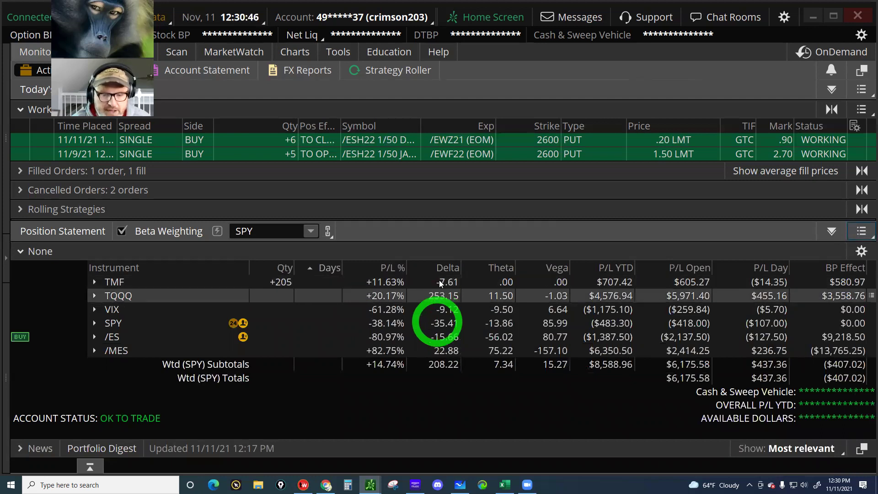
pyautogui.click(497, 366)
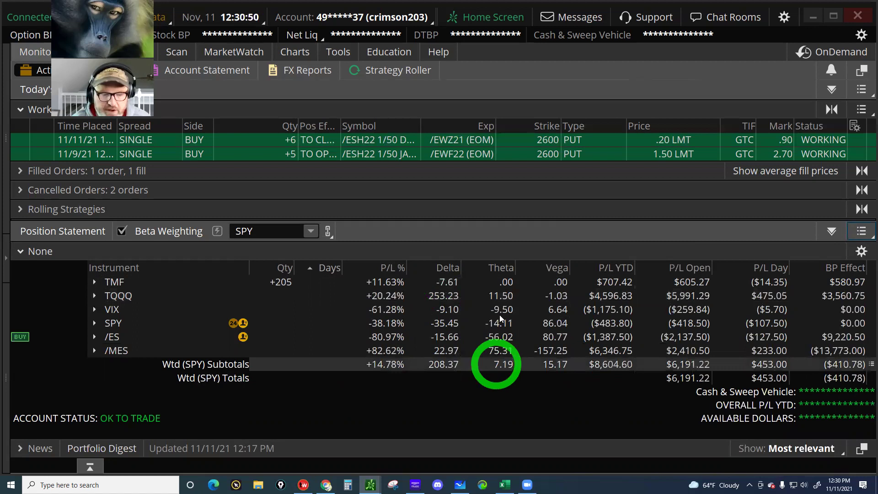
pyautogui.click(366, 309)
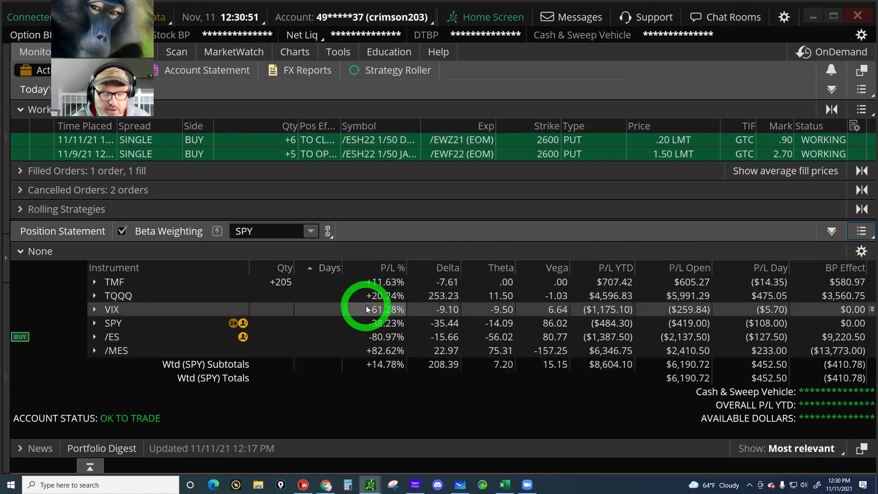
pyautogui.click(120, 297)
pyautogui.click(111, 311)
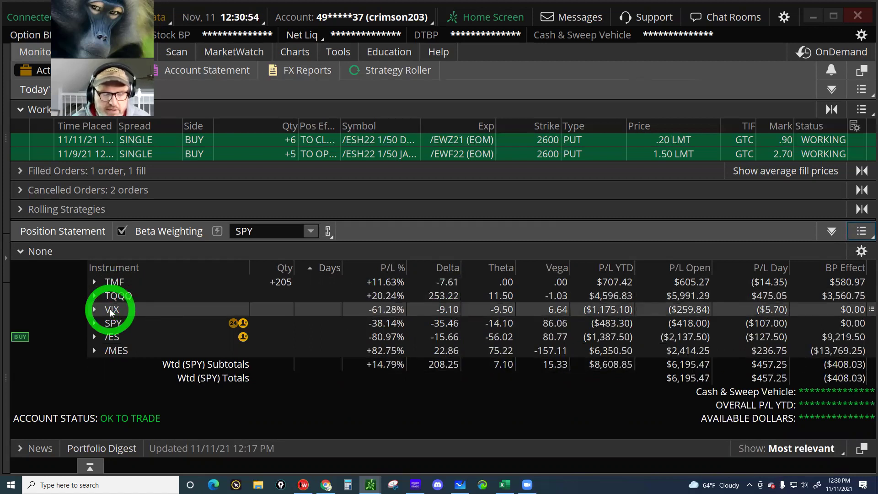
pyautogui.click(116, 296)
# Step: Compare the TQQQ and VIX deltas, and relate the /ES and /MES theta to the portfolio's theta subtotal
pyautogui.moveTo(500, 337); pyautogui.dragTo(501, 368)
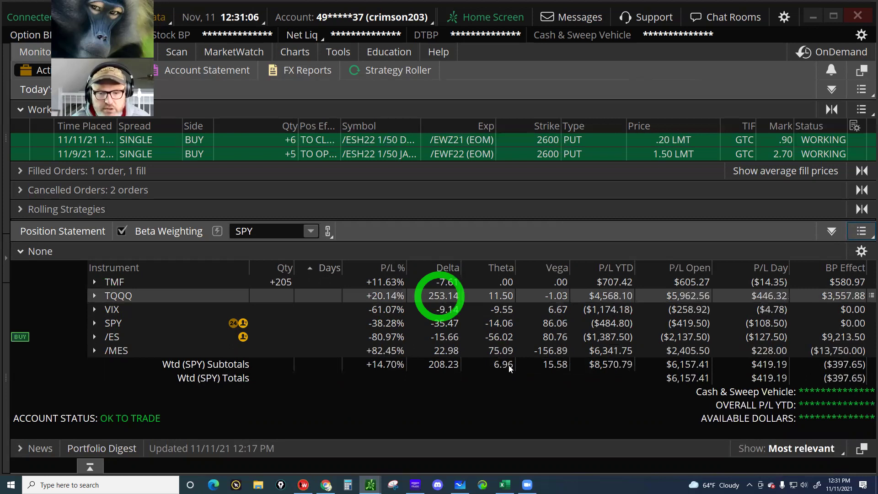
pyautogui.click(448, 307)
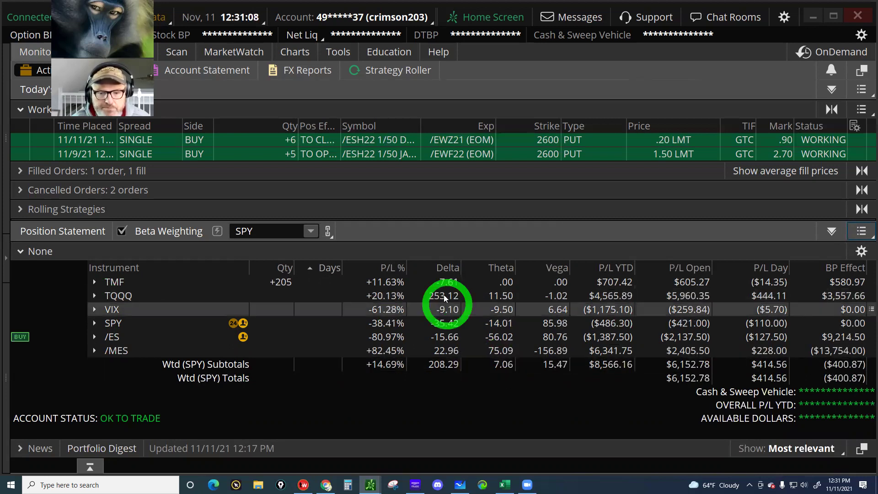
pyautogui.click(443, 294)
pyautogui.click(448, 309)
pyautogui.click(443, 296)
pyautogui.click(490, 350)
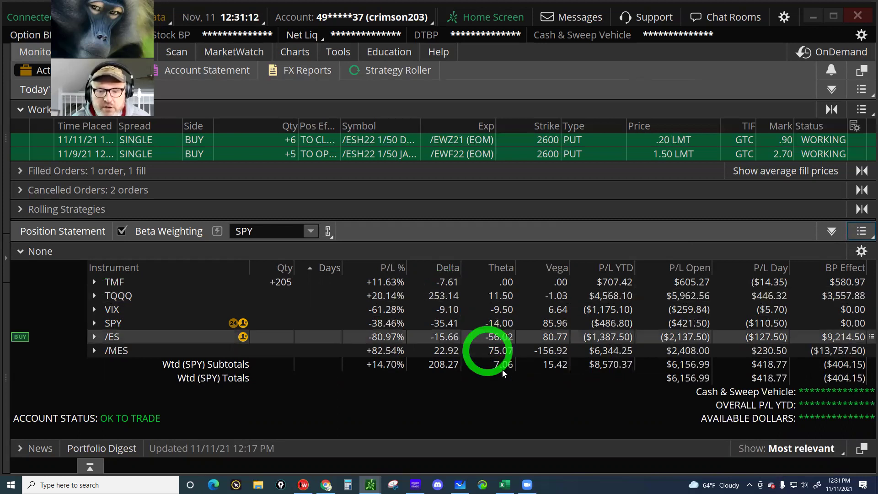
pyautogui.click(502, 365)
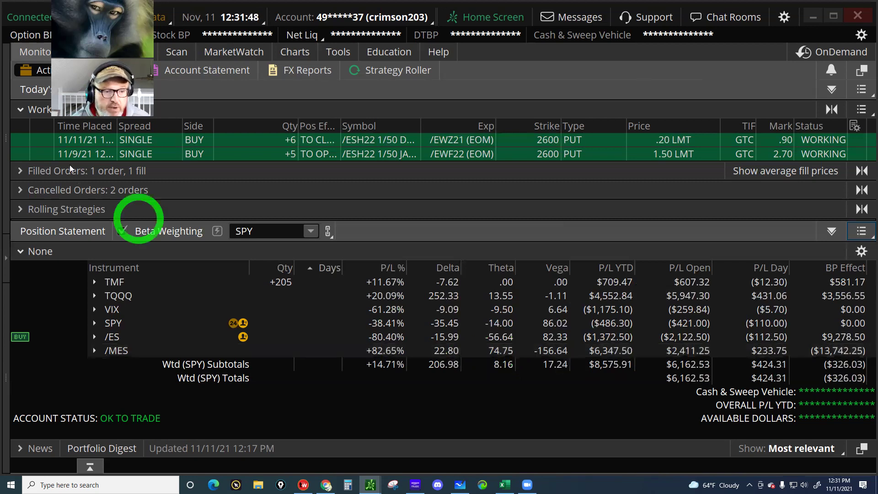
# Step: Show the filled orders and review the closing purchase of three /ESZ21 2450 puts against the /ES and portfolio deltas
pyautogui.click(542, 204)
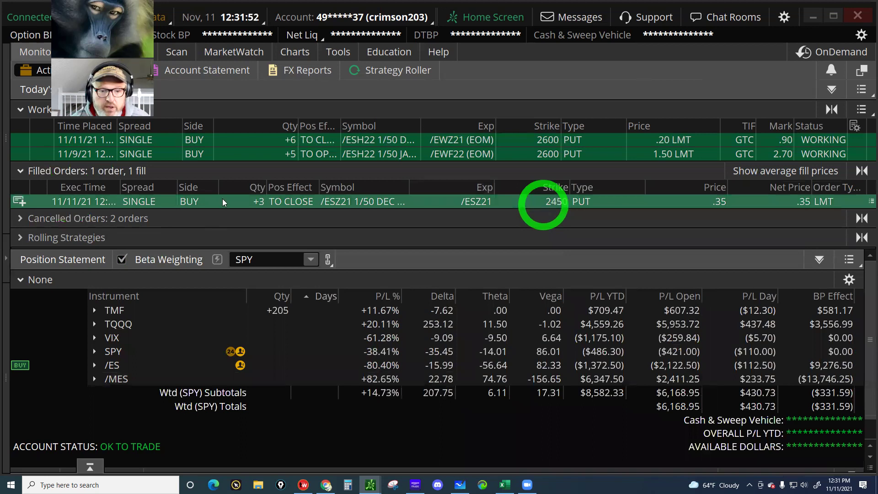
pyautogui.click(254, 202)
pyautogui.click(395, 198)
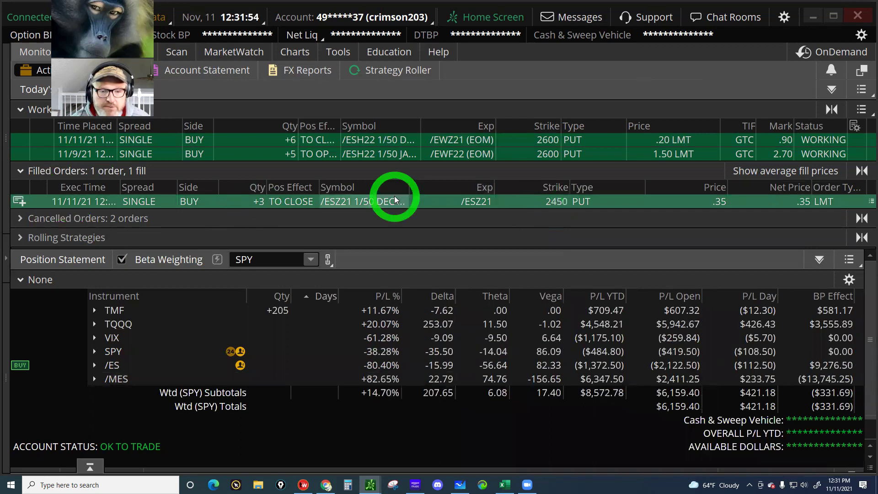
pyautogui.click(448, 375)
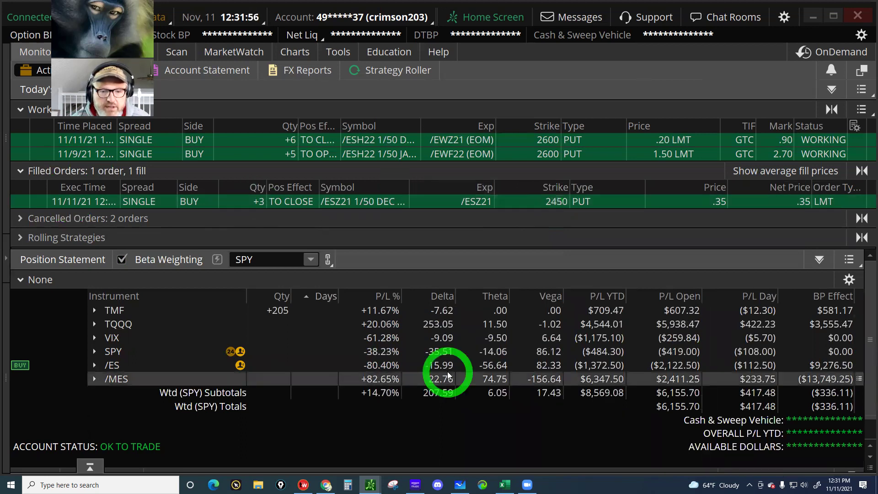
pyautogui.click(448, 393)
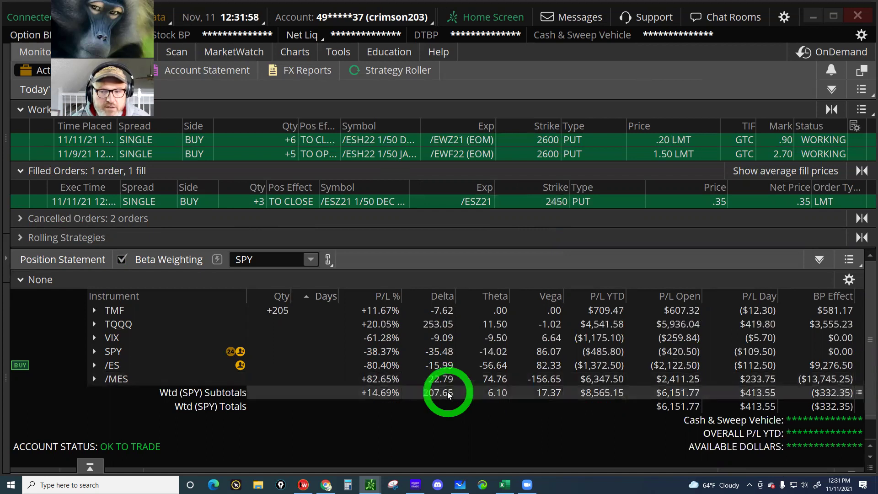
pyautogui.click(441, 361)
pyautogui.click(396, 202)
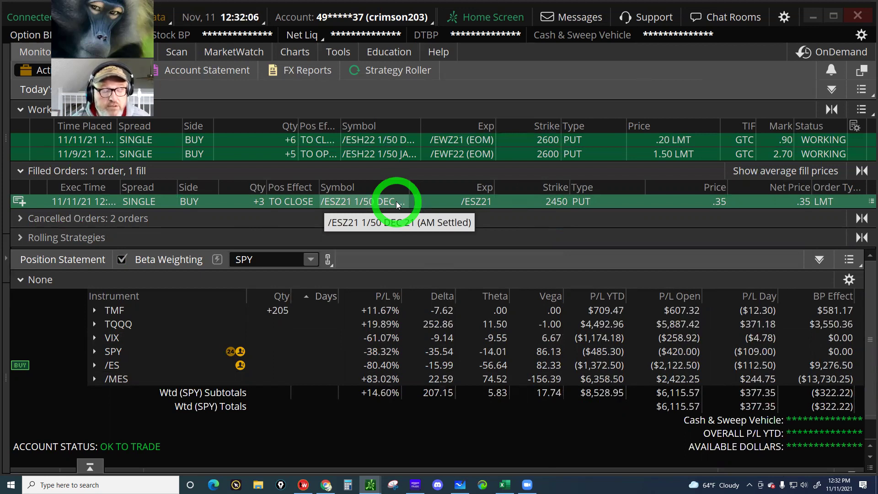
pyautogui.click(439, 398)
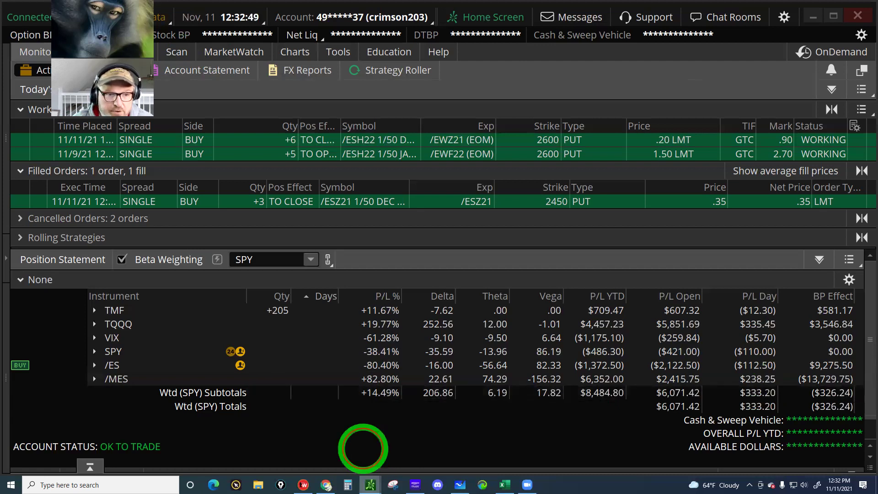
# Step: Switch to the detached charts window and load /NQ in the 30-minute Volume Profile chart
pyautogui.hotkey('alt', 'Tab')
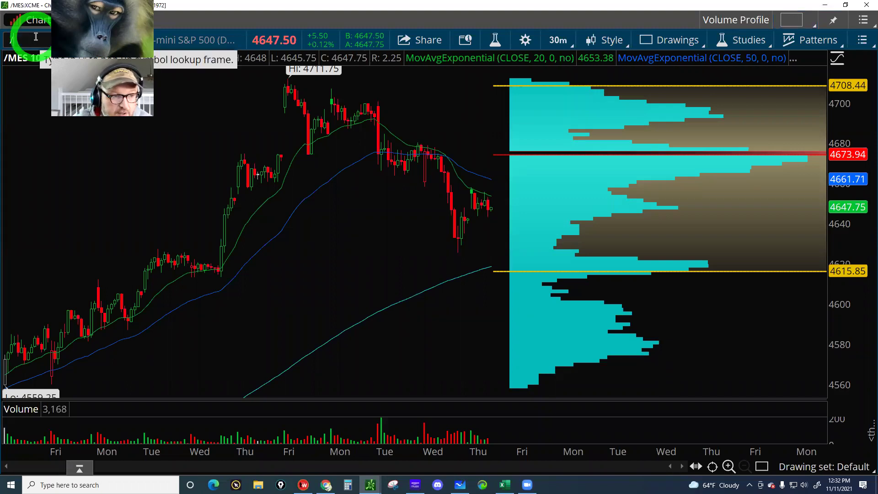
pyautogui.click(36, 36)
pyautogui.write('/NQ')
pyautogui.press('Return')
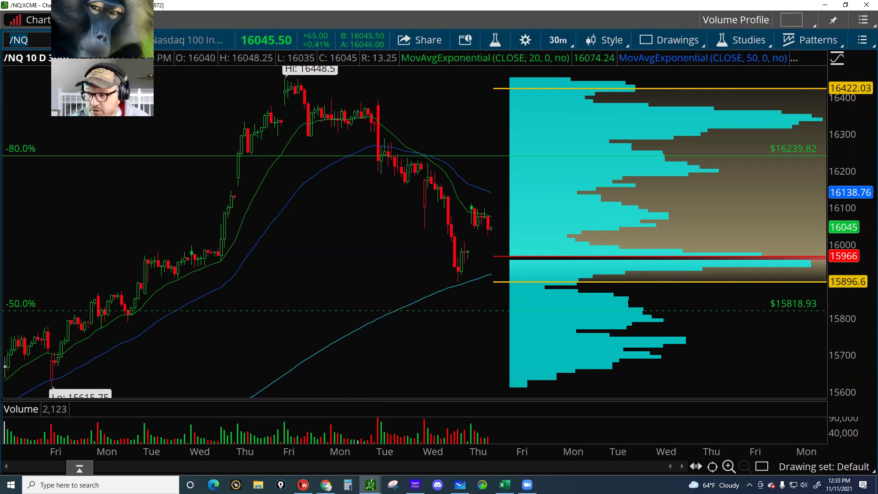
# Step: Sketch a freehand cone widening from the latest /NQ price across the volume profile, and clear the annotation
pyautogui.moveTo(486, 219)
pyautogui.mouseDown()
pyautogui.moveTo(520, 166)
pyautogui.moveTo(779, 98)
pyautogui.moveTo(484, 220)
pyautogui.moveTo(563, 271)
pyautogui.moveTo(666, 300)
pyautogui.moveTo(827, 312)
pyautogui.mouseUp()
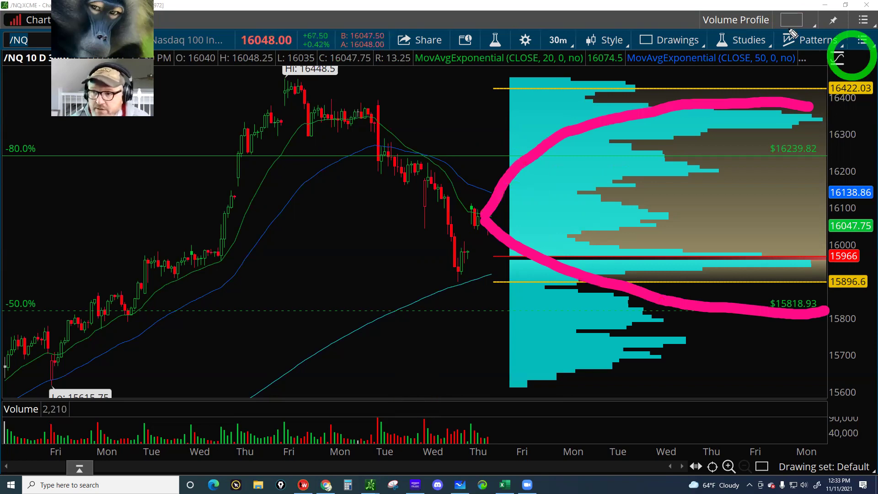
pyautogui.hotkey('ctrl', 'z')
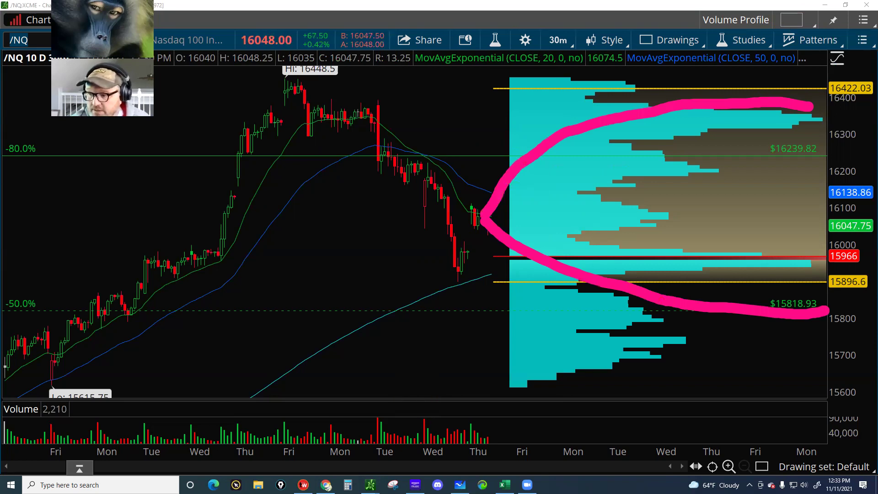
pyautogui.hotkey('ctrl', 'z')
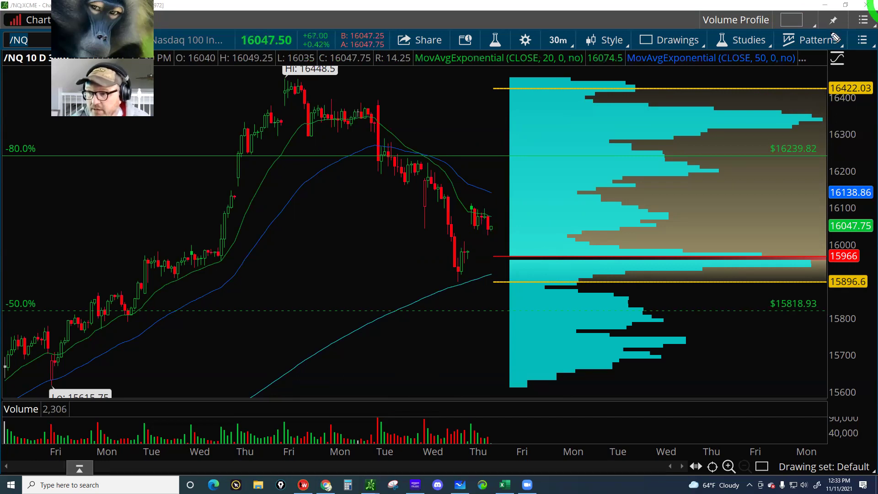
pyautogui.moveTo(823, 9); pyautogui.dragTo(821, 12)
pyautogui.hotkey('ctrl', 'z')
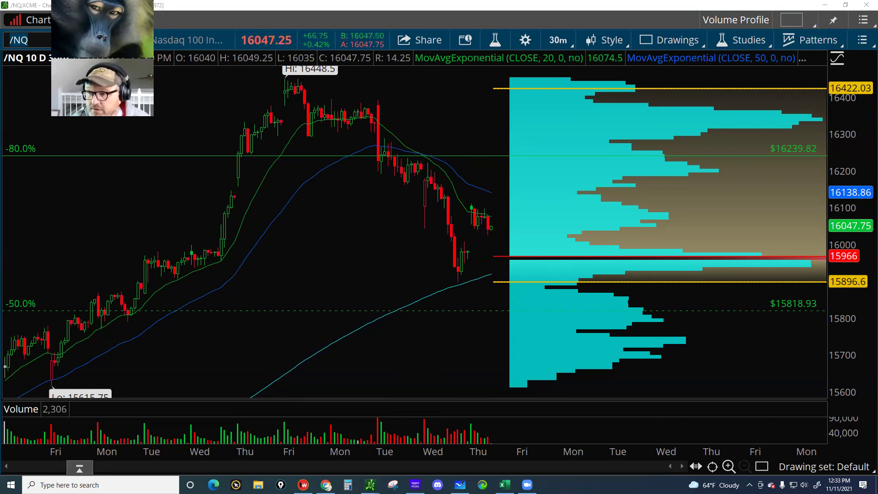
pyautogui.moveTo(821, 8); pyautogui.dragTo(823, 10)
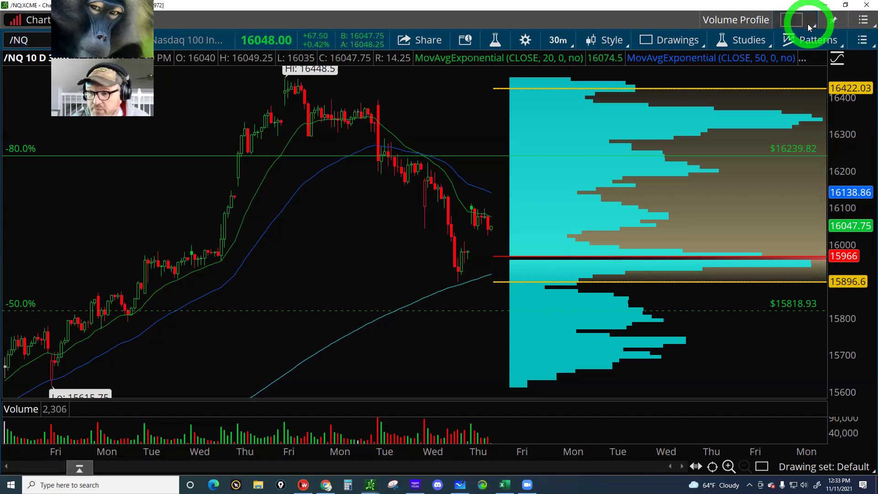
# Step: Load the saved Expected Move chart grid, showing the daily SPX chart with its expected-move study
pyautogui.click(810, 26)
pyautogui.moveTo(774, 94)
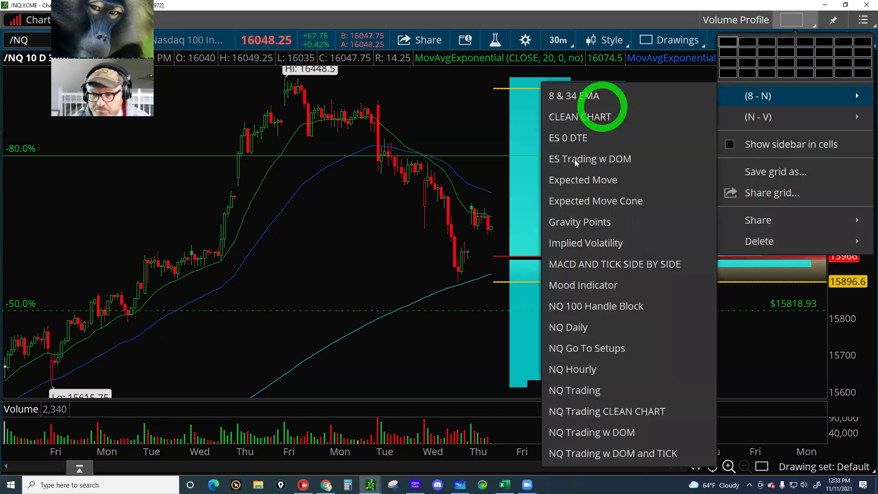
pyautogui.click(571, 177)
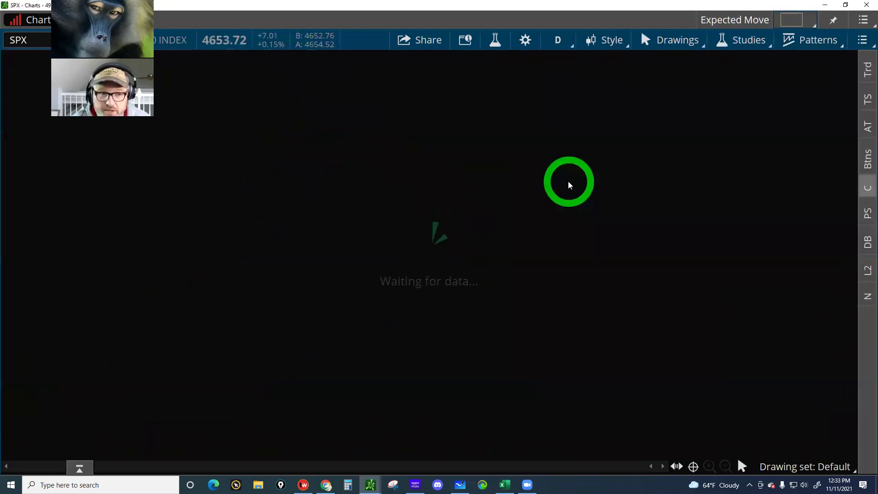
pyautogui.click(187, 79)
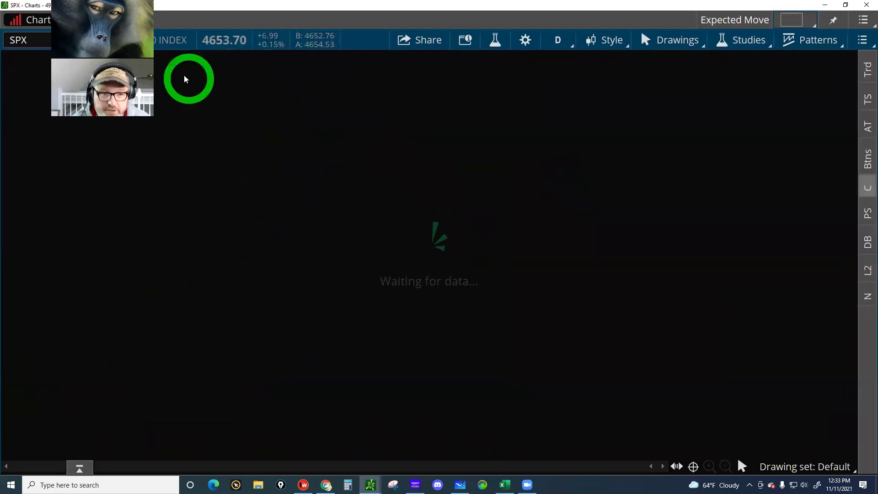
pyautogui.click(423, 165)
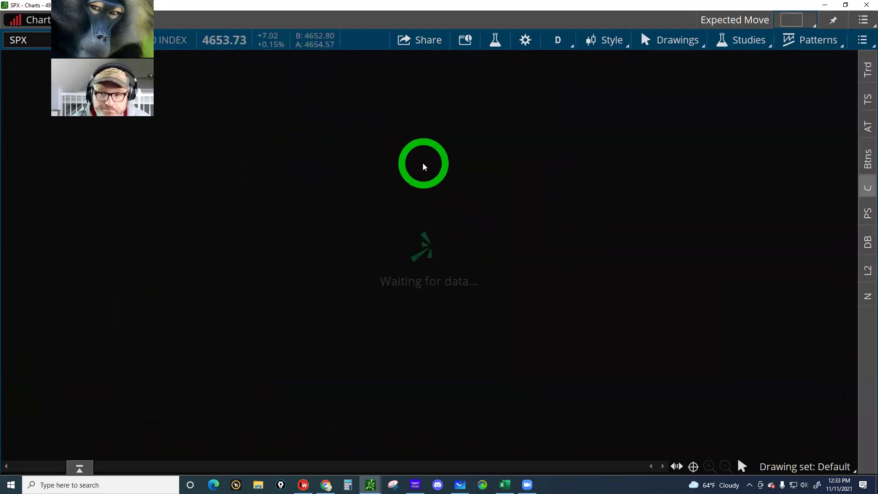
pyautogui.click(783, 25)
pyautogui.click(766, 97)
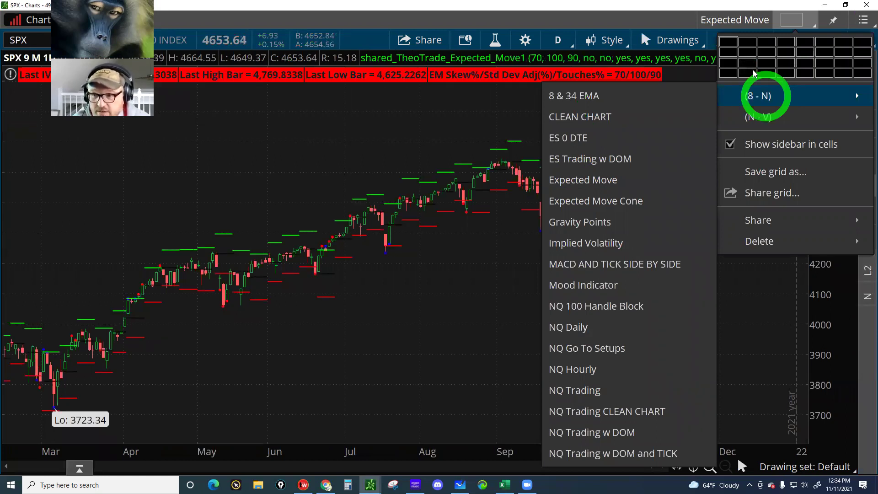
pyautogui.click(652, 8)
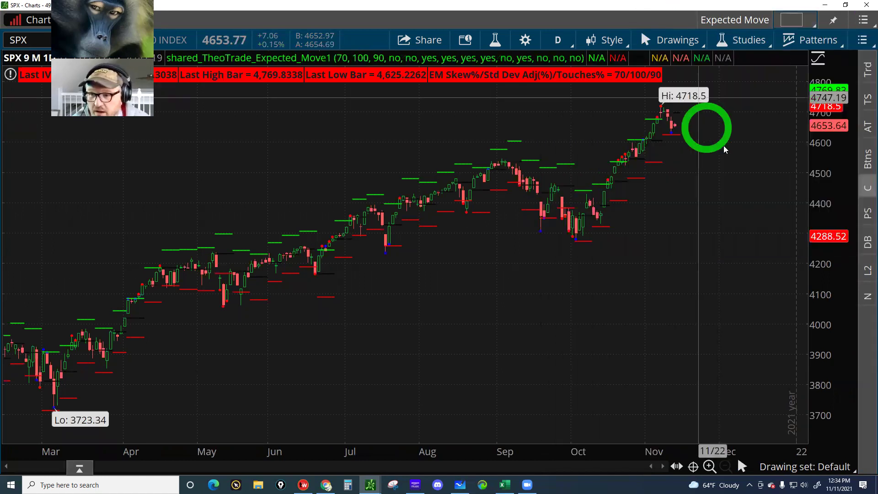
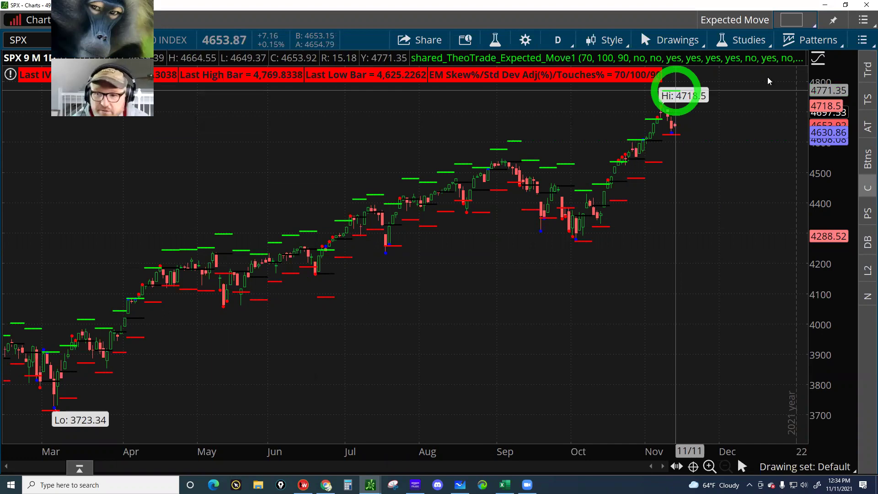
# Step: Share the Expected Move grid as Grid_20211111, including everything on the chart and its custom thinkScript
pyautogui.click(791, 25)
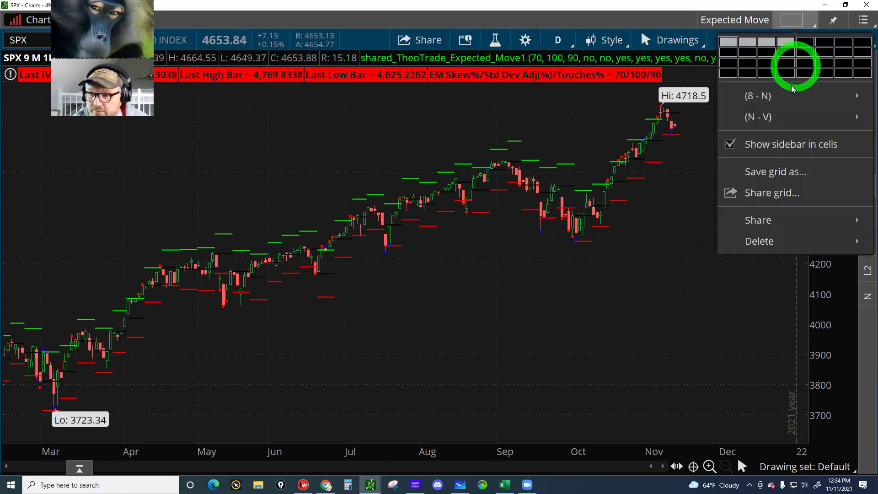
pyautogui.click(770, 193)
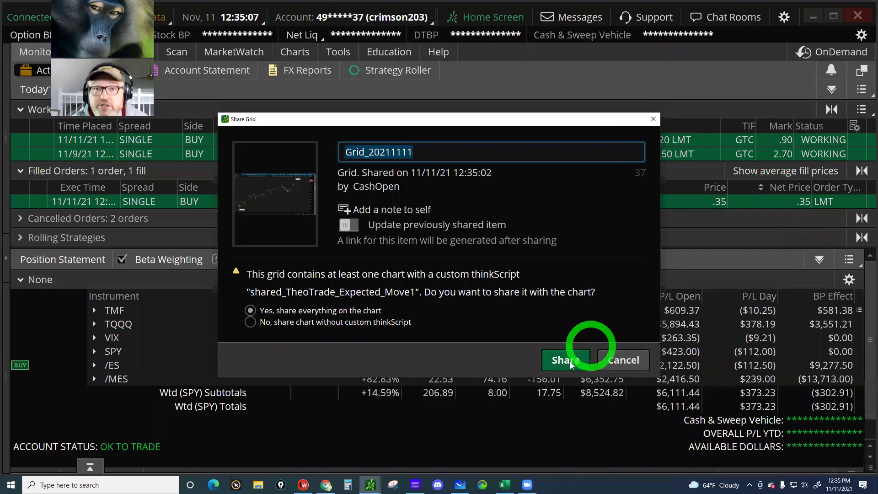
pyautogui.click(570, 361)
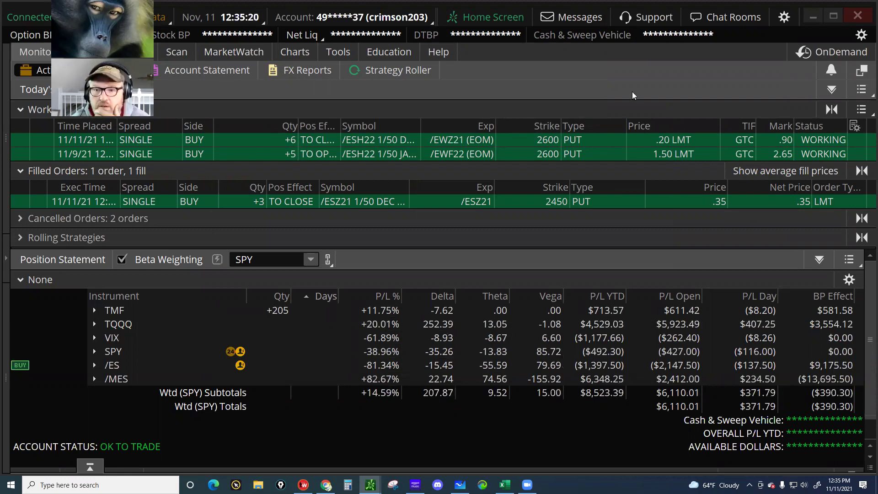
# Step: Return to the charts window and change the Expected Move chart's symbol to /NQ
pyautogui.click(555, 61)
pyautogui.click(327, 49)
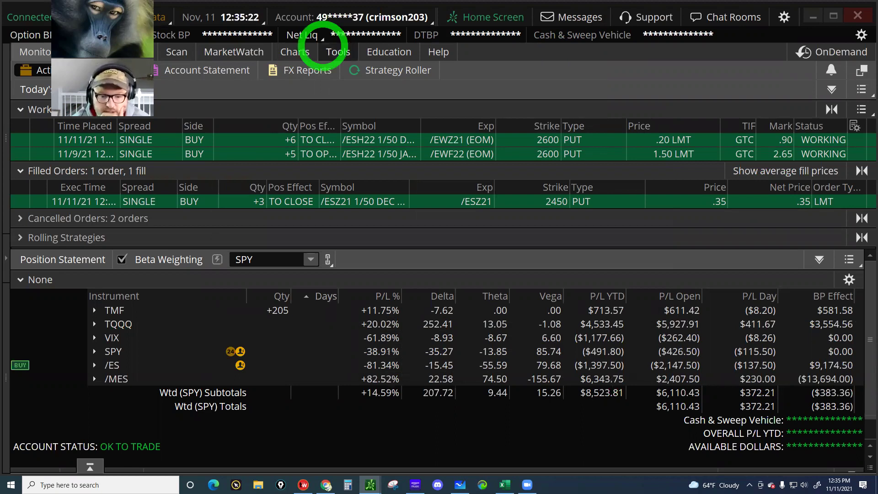
pyautogui.click(373, 485)
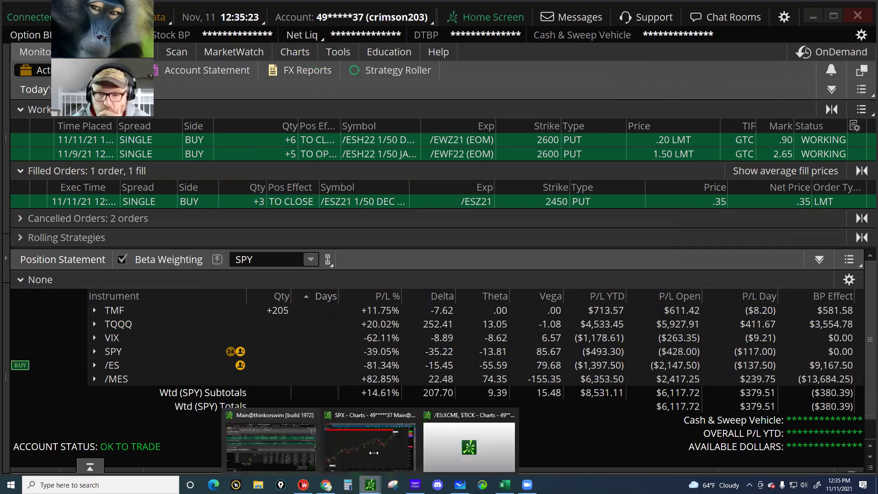
pyautogui.click(704, 262)
pyautogui.click(674, 128)
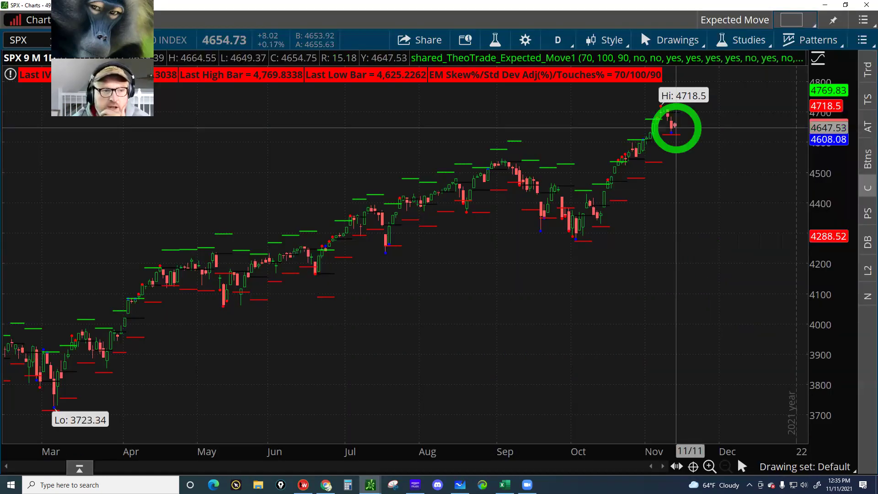
pyautogui.click(42, 39)
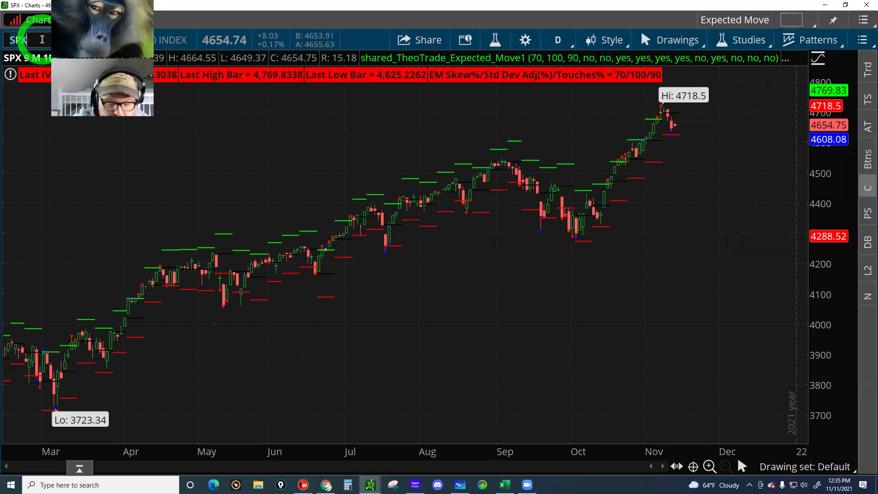
pyautogui.write('/')
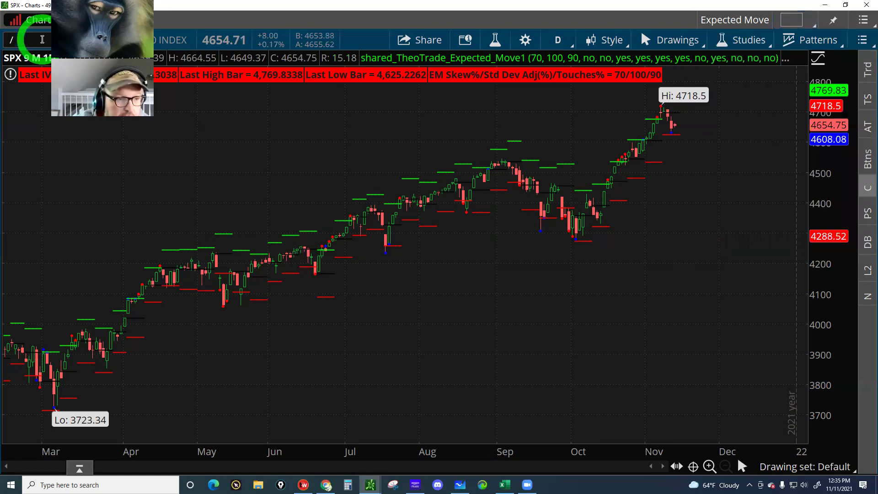
pyautogui.write('NQ')
pyautogui.press('Return')
pyautogui.click(466, 165)
pyautogui.click(585, 186)
pyautogui.click(642, 164)
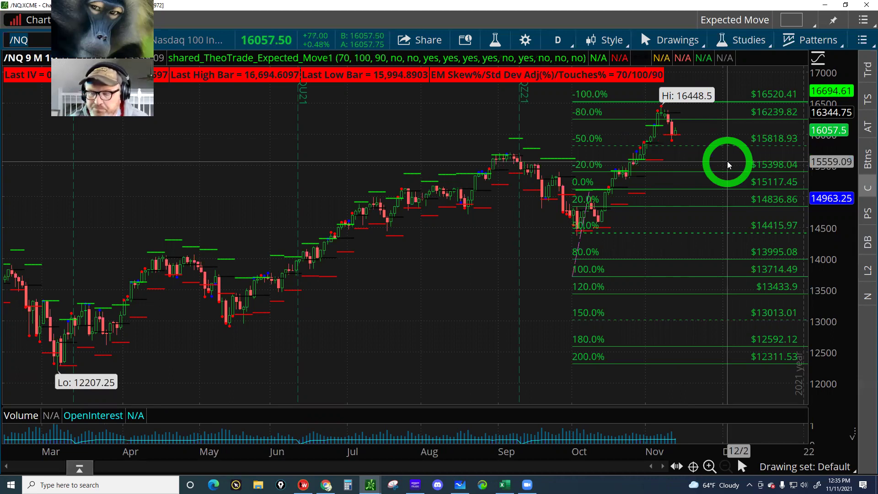
# Step: Load the saved Expected Move Cone chart grid in place of the Expected Move grid
pyautogui.click(790, 26)
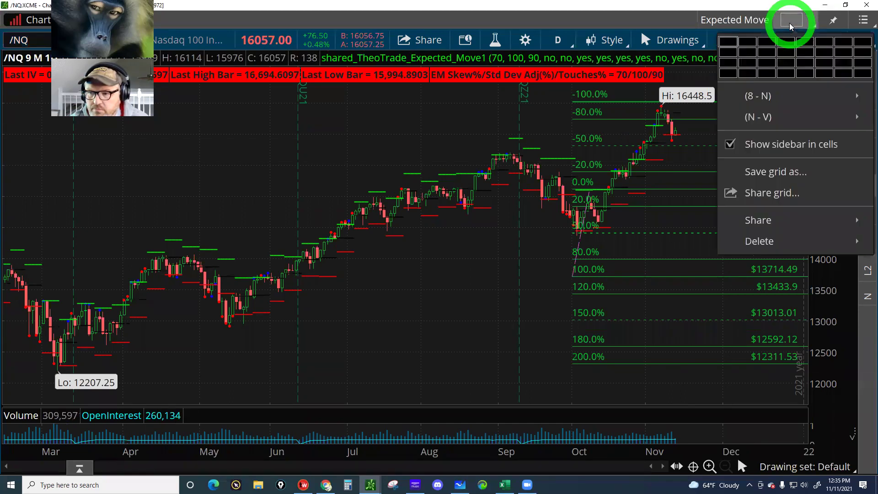
pyautogui.click(766, 96)
pyautogui.click(572, 152)
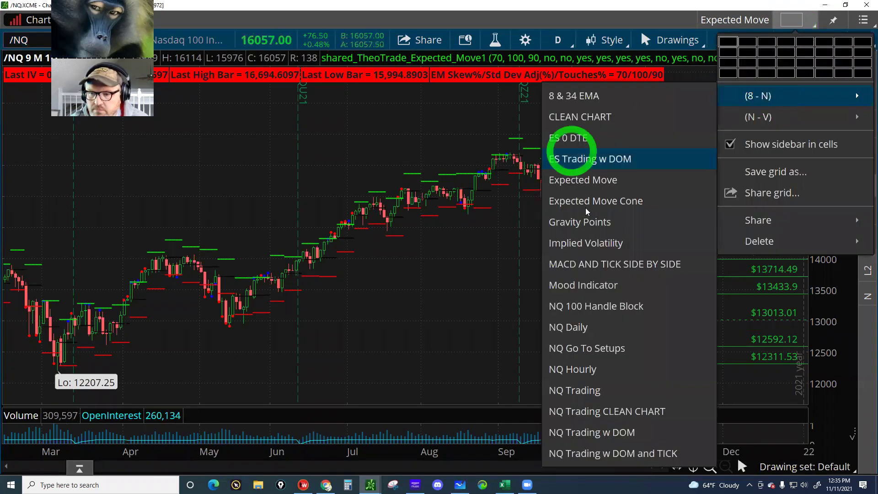
pyautogui.click(584, 204)
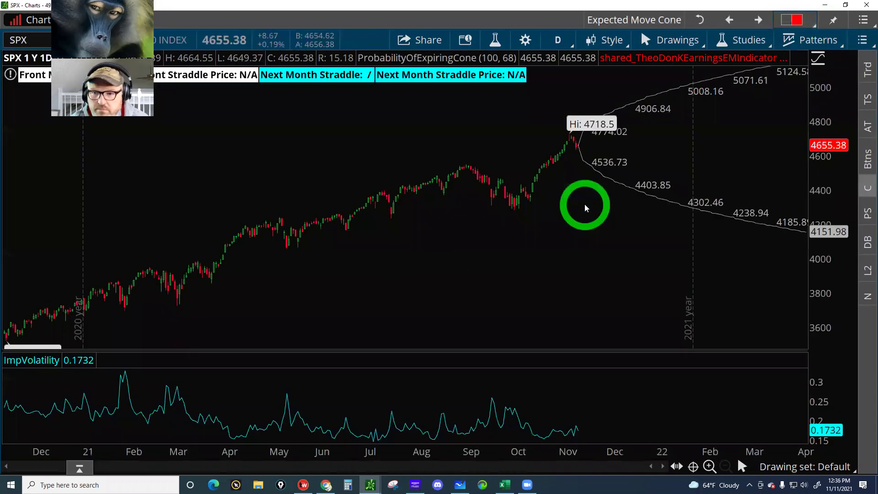
pyautogui.click(112, 275)
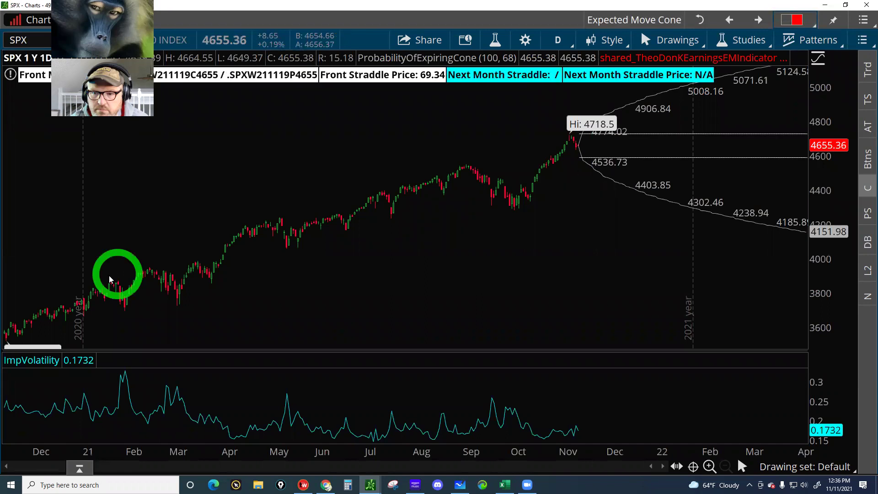
# Step: Change the Expected Move Cone chart's symbol to /NQ to display its probability cone and straddle range
pyautogui.click(39, 54)
pyautogui.click(26, 39)
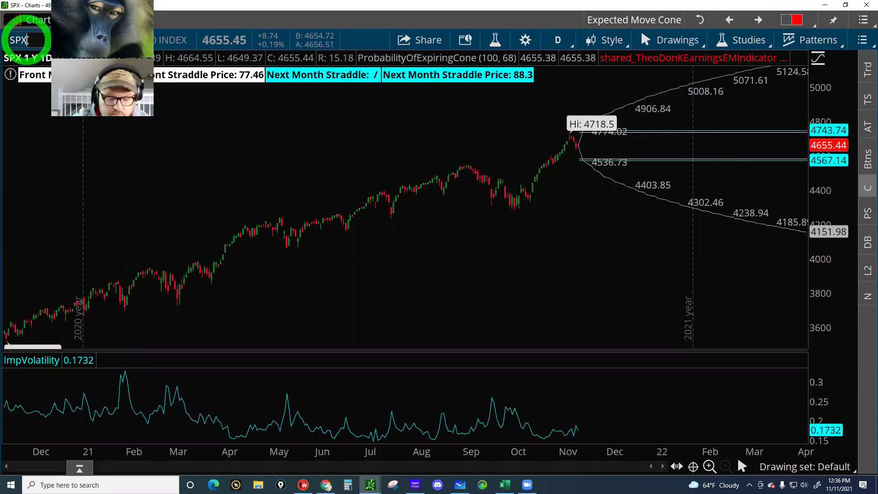
pyautogui.write('/N')
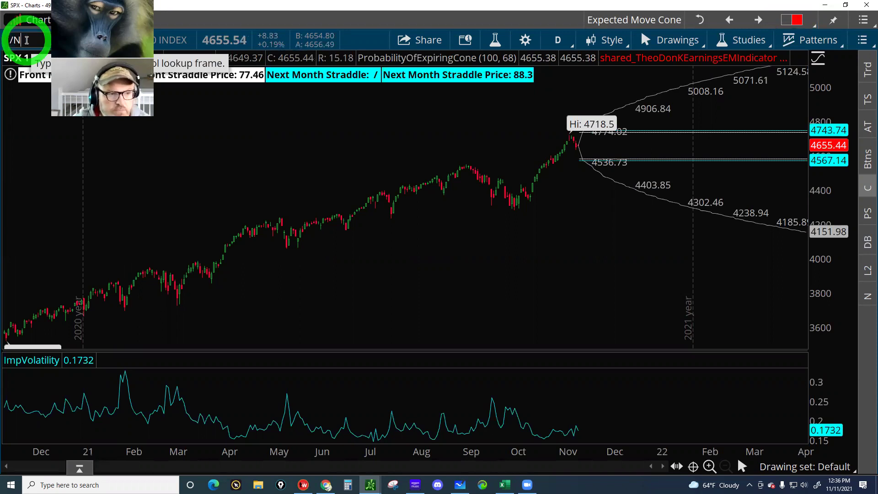
pyautogui.write('Q')
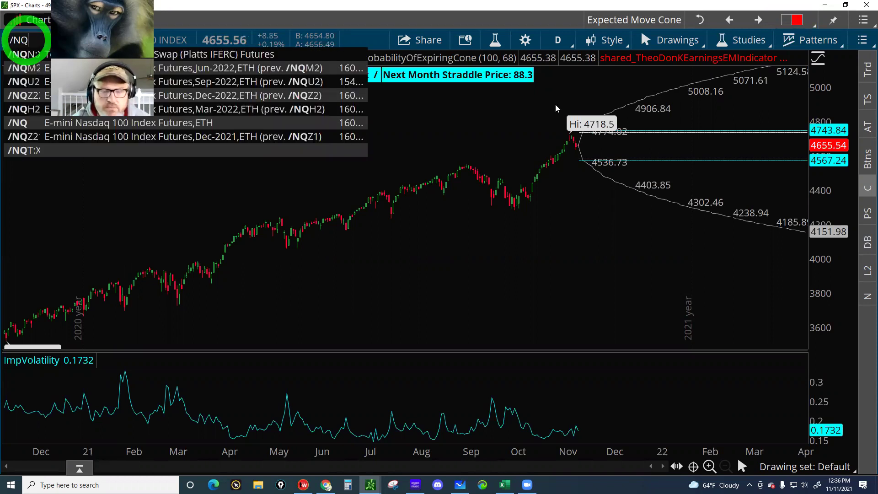
pyautogui.press('Return')
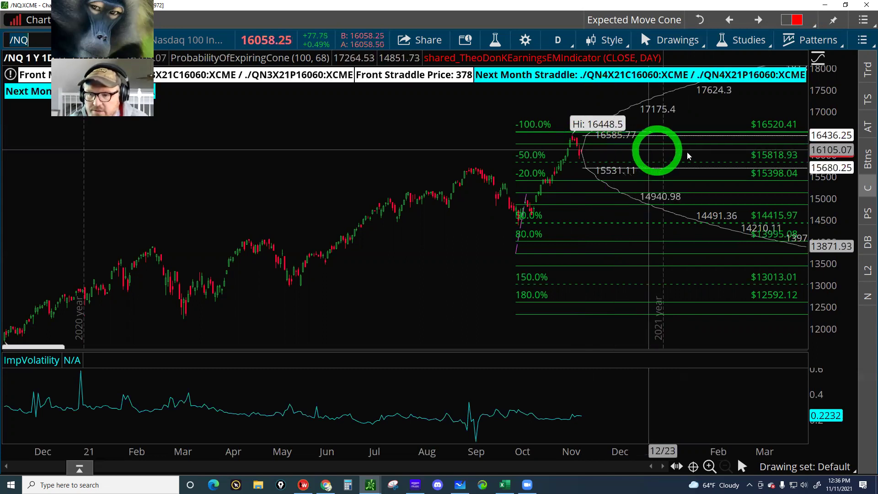
# Step: Share the Expected Move Cone grid as Grid_20211111_1 with its custom thinkScripts included, and return to the charts window
pyautogui.click(805, 27)
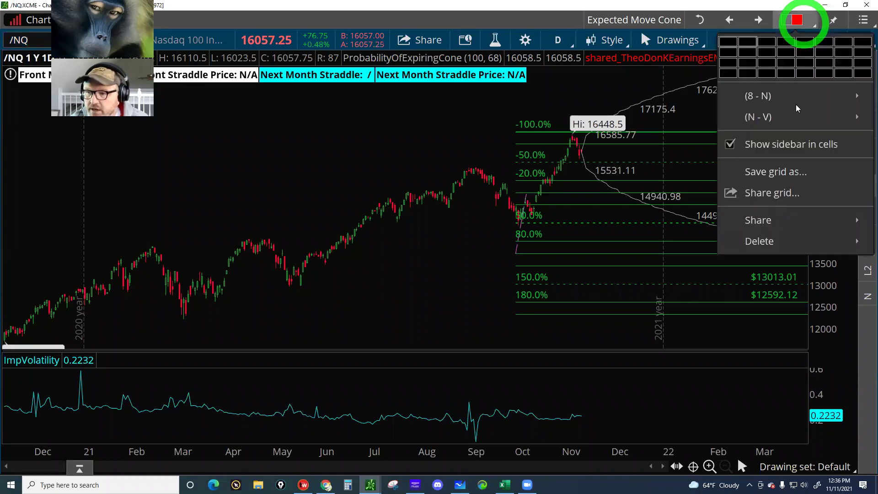
pyautogui.click(775, 193)
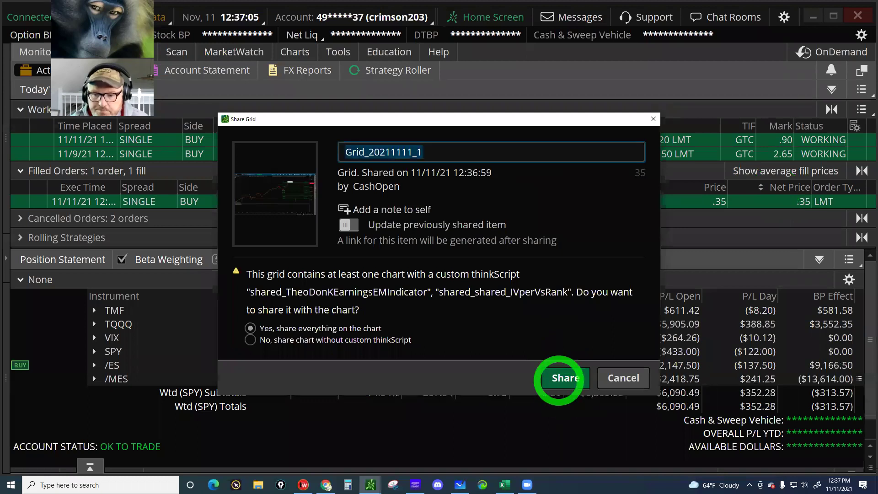
pyautogui.click(560, 379)
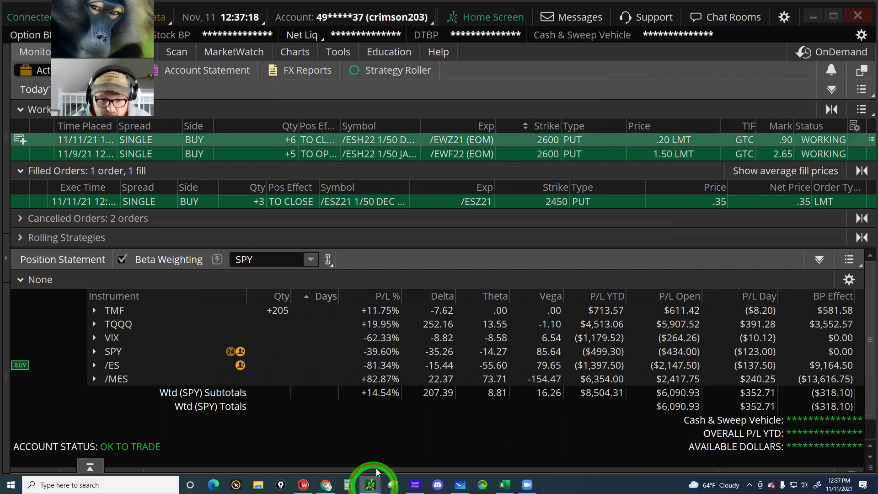
pyautogui.moveTo(370, 482)
pyautogui.click(366, 454)
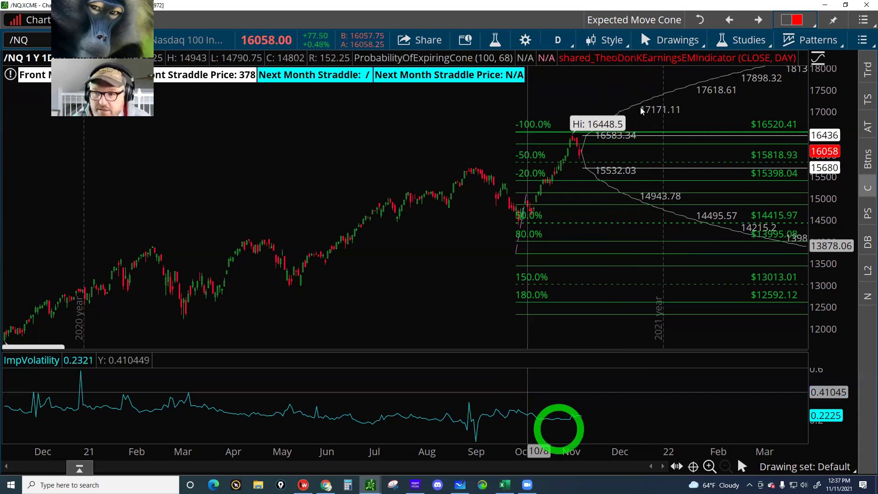
# Step: Restore the maximized /NQ cell so both chart cells of the Expected Move Cone grid are shown
pyautogui.click(789, 25)
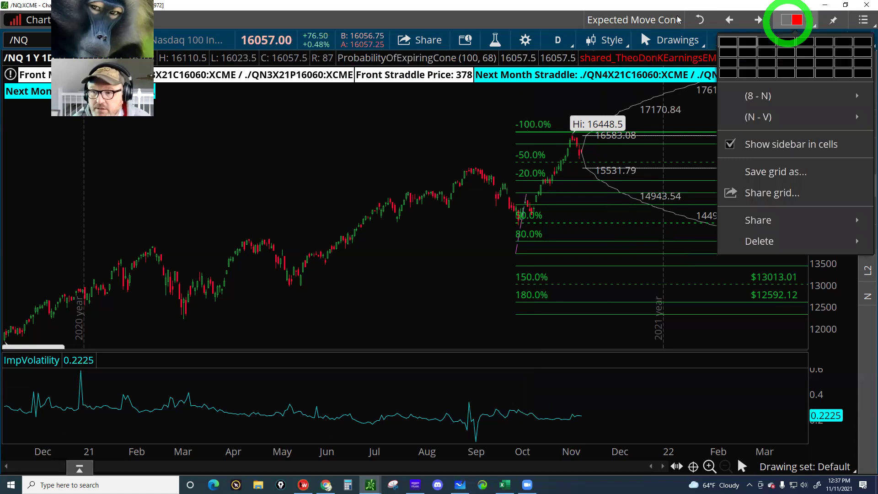
pyautogui.click(672, 20)
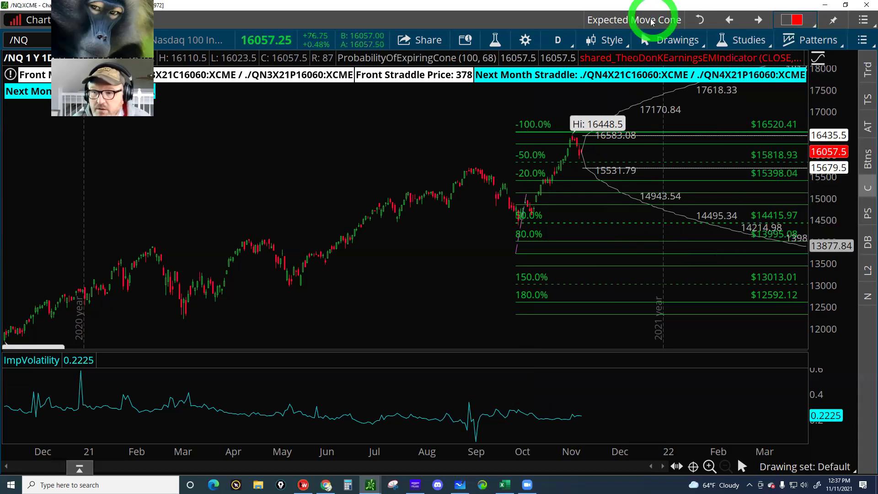
pyautogui.click(698, 21)
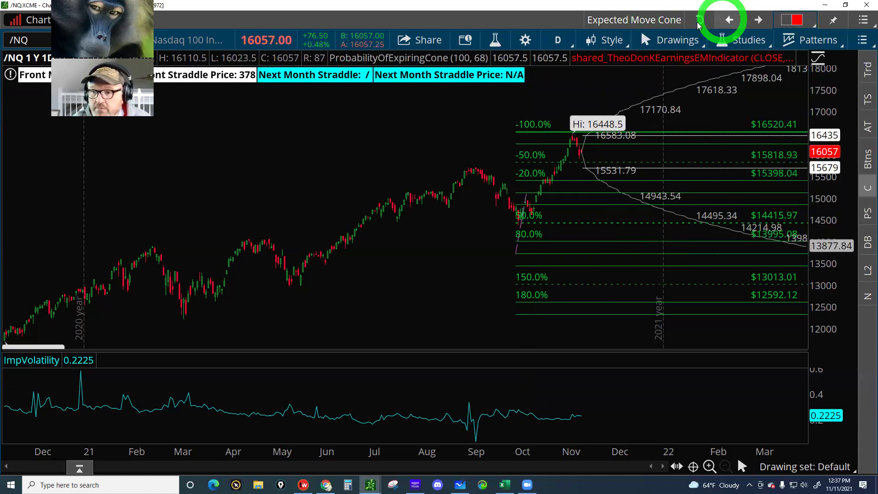
pyautogui.click(808, 25)
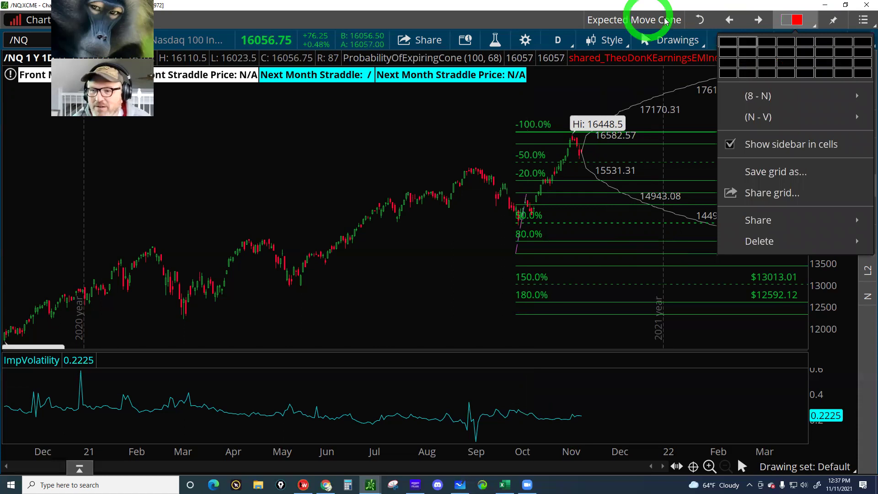
pyautogui.click(699, 20)
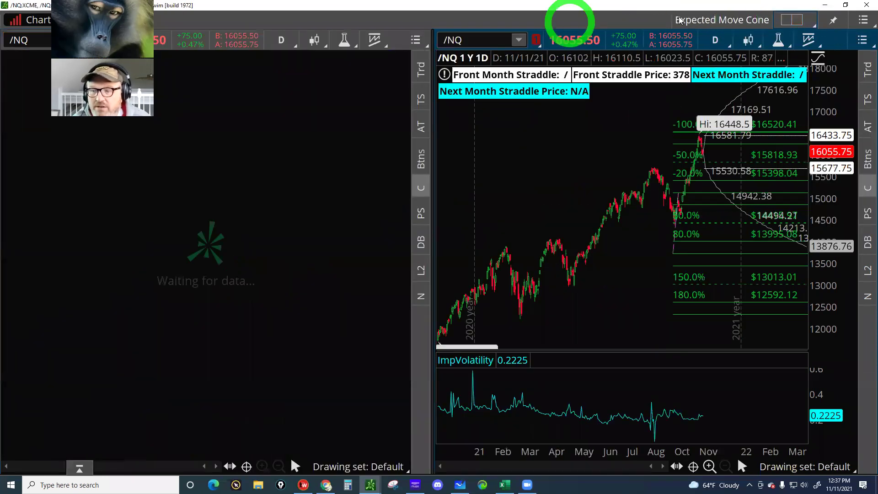
pyautogui.click(793, 21)
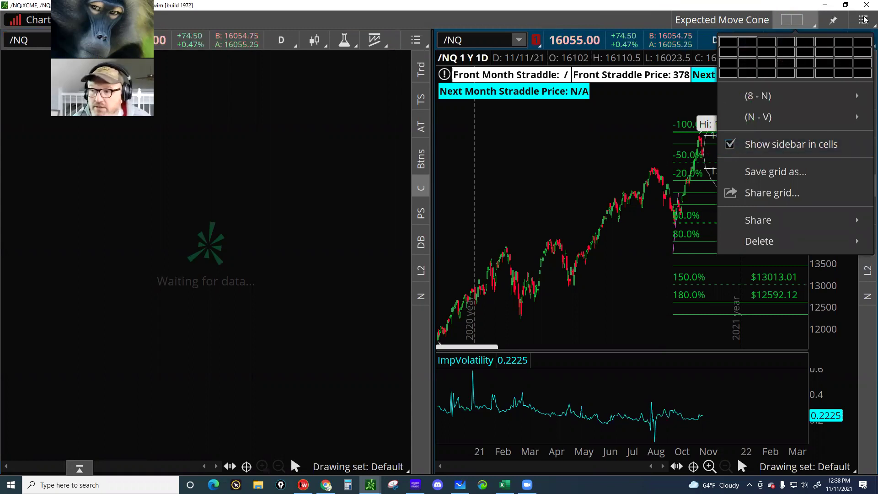
# Step: Minimize the detached charts window, open the main window's charts, and change the first /ES chart's symbol to /NQ
pyautogui.click(824, 5)
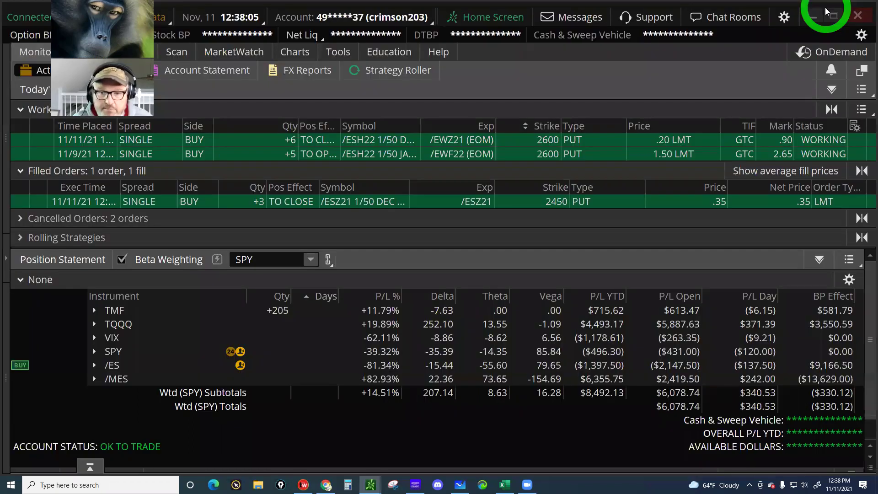
pyautogui.click(301, 55)
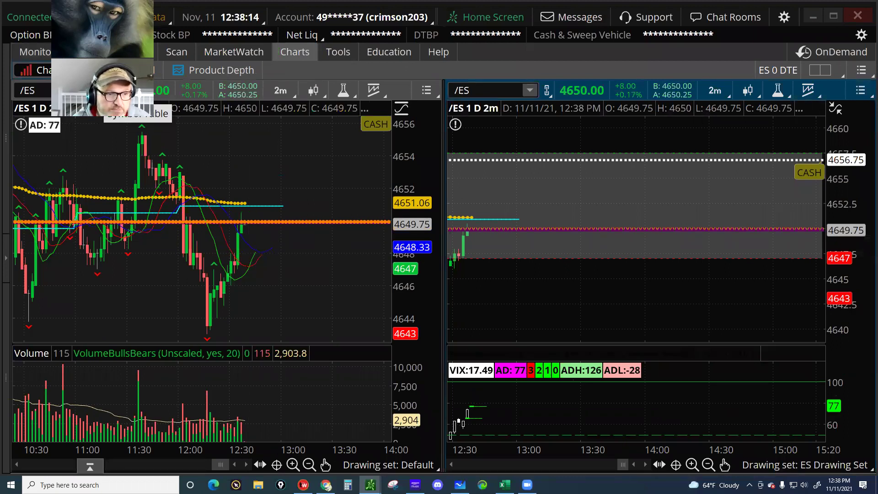
pyautogui.click(95, 91)
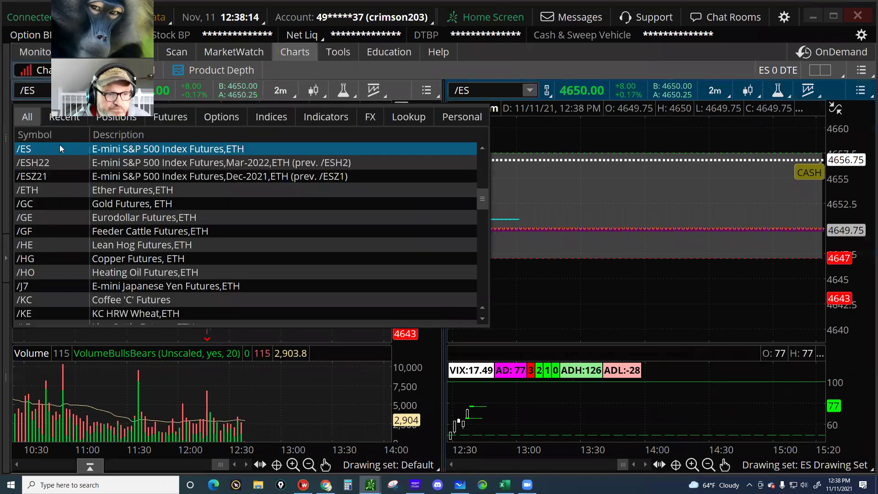
pyautogui.click(63, 117)
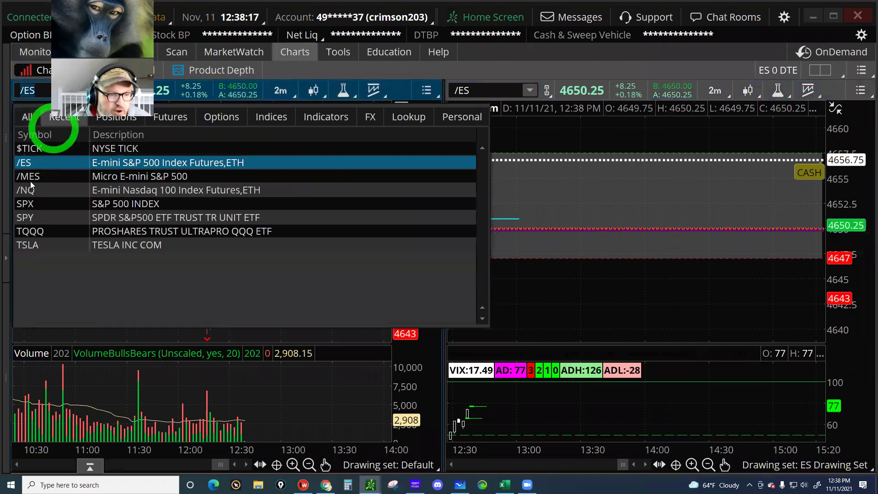
pyautogui.click(32, 189)
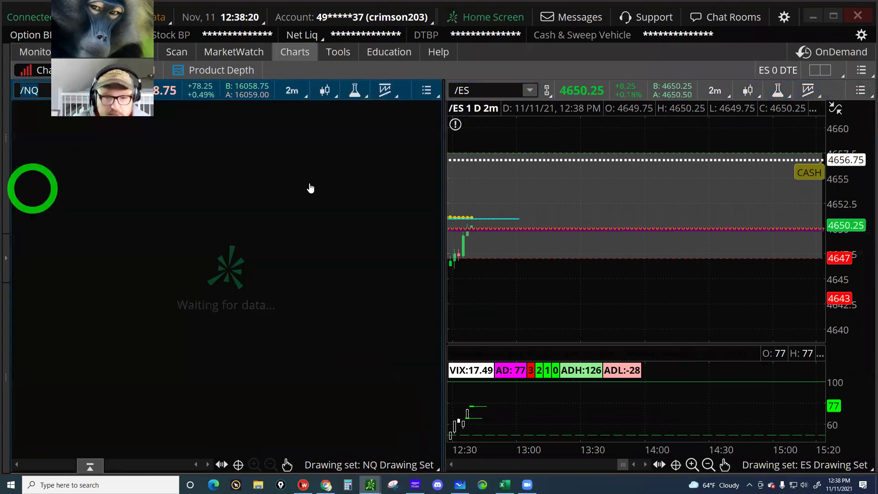
# Step: Examine the two-minute /NQ and /ES charts, bringing earlier /ES price action into view around the shaded range
pyautogui.click(586, 247)
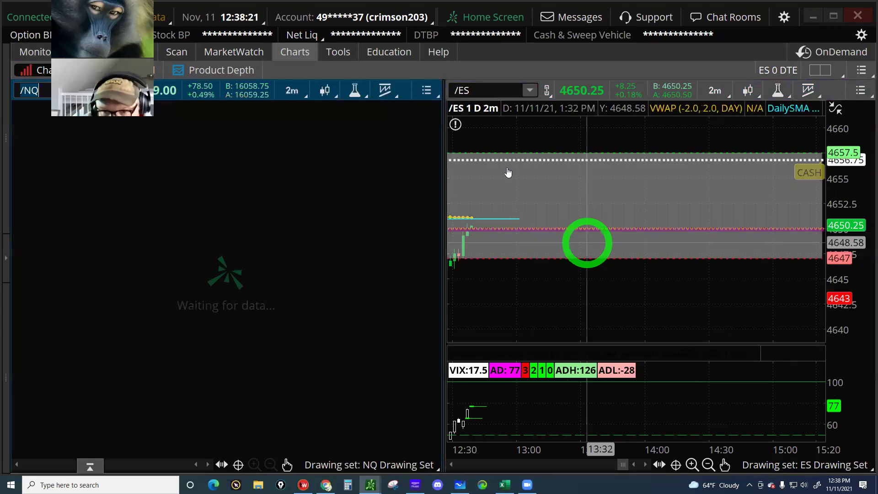
pyautogui.click(504, 151)
pyautogui.moveTo(557, 146); pyautogui.dragTo(681, 162)
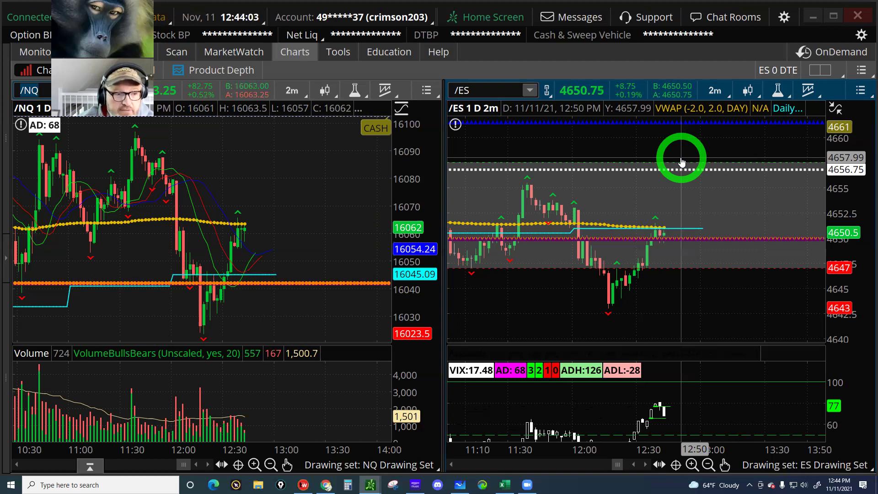
pyautogui.press('Return')
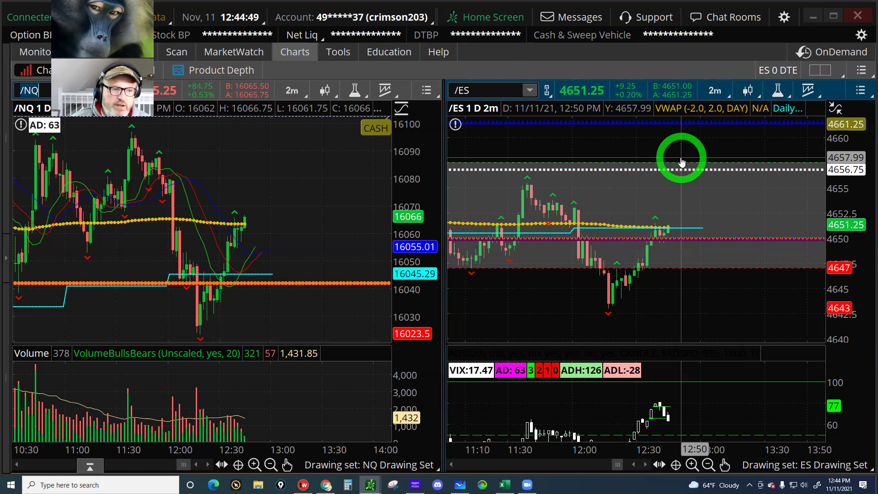
pyautogui.press('Tab')
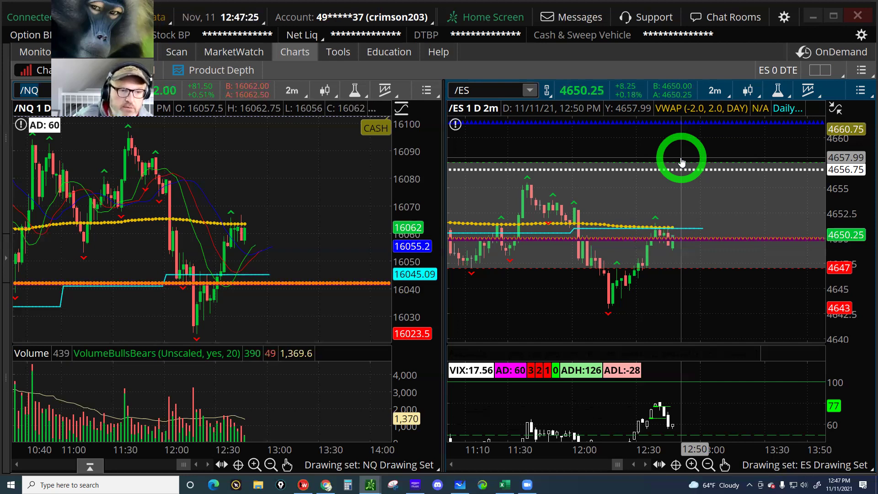
pyautogui.write('/NQ')
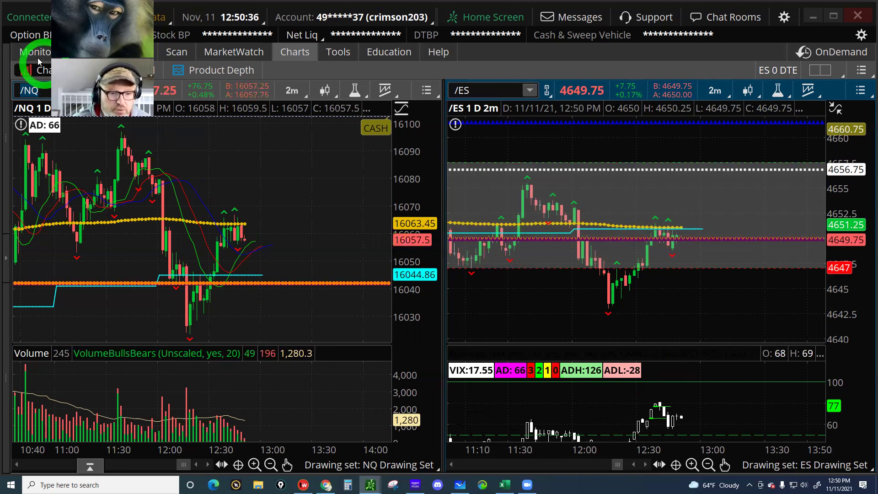
pyautogui.click(243, 193)
pyautogui.click(298, 237)
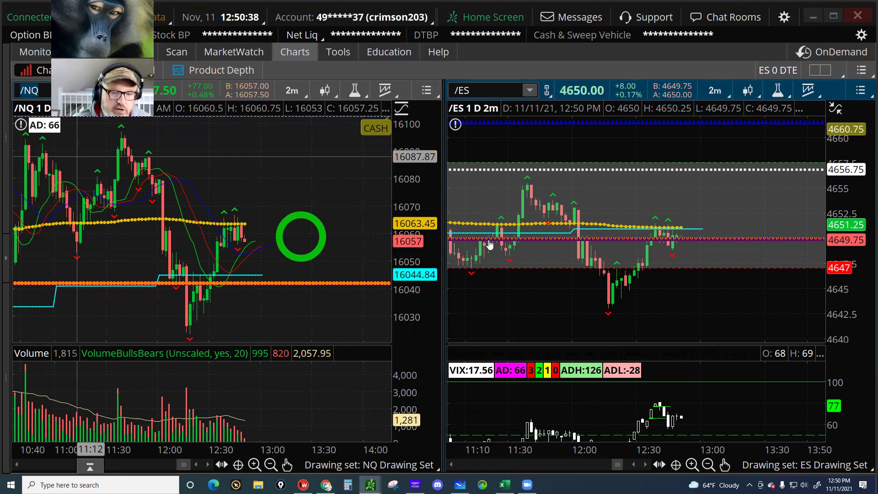
pyautogui.click(507, 233)
pyautogui.click(676, 216)
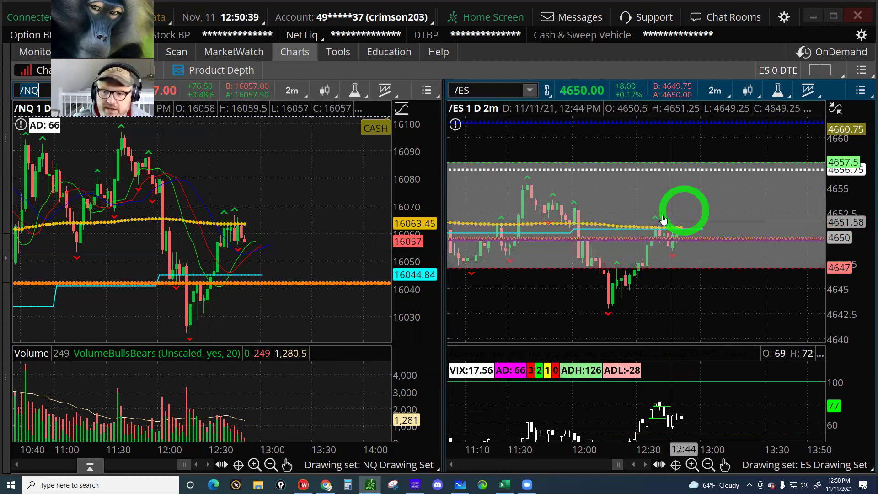
pyautogui.click(658, 165)
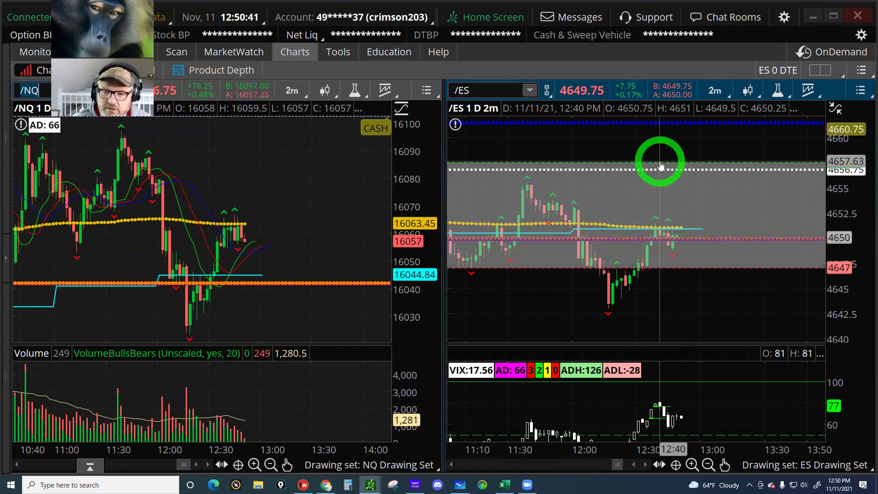
pyautogui.click(677, 237)
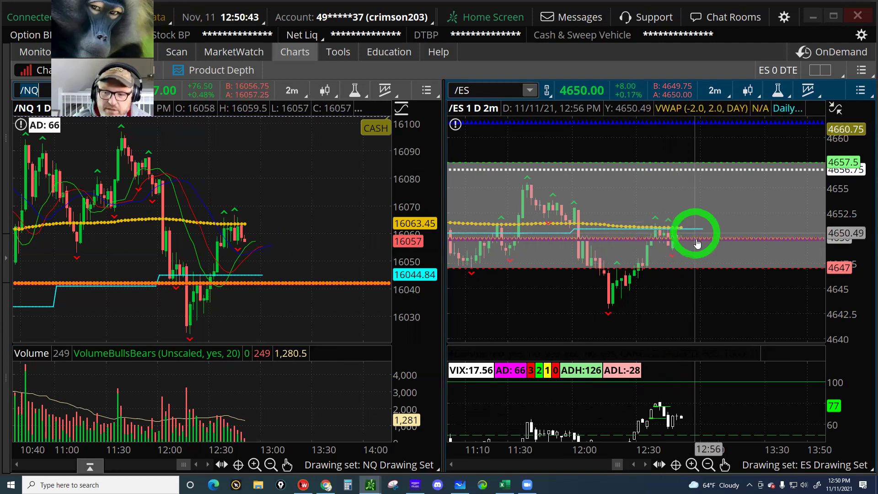
pyautogui.click(693, 274)
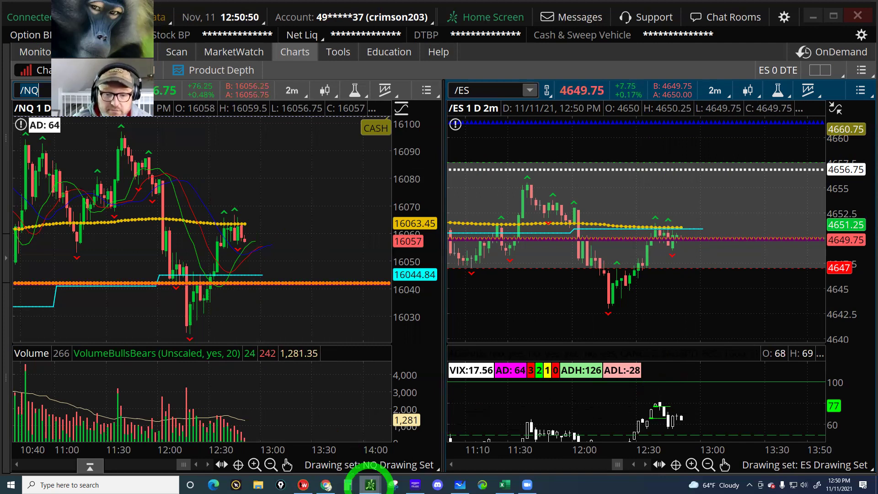
pyautogui.click(662, 170)
pyautogui.click(255, 387)
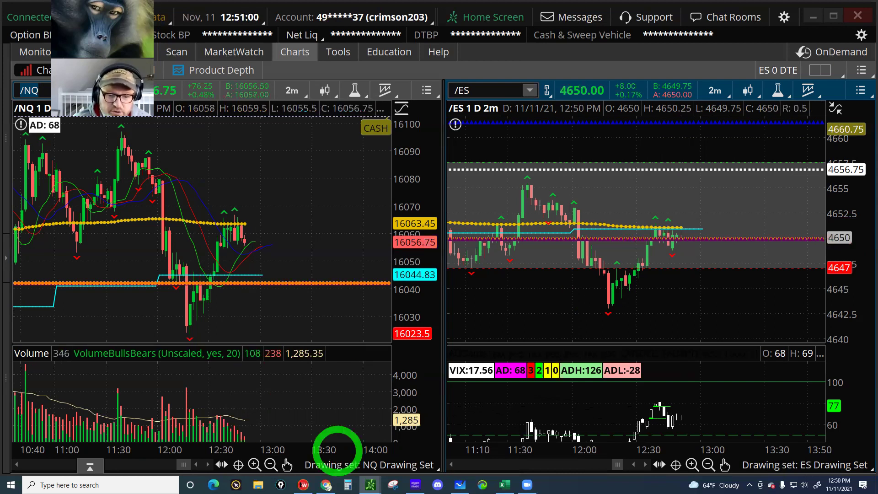
# Step: Switch to Microsoft Whiteboard, leave the existing board and create a new blank whiteboard
pyautogui.click(459, 484)
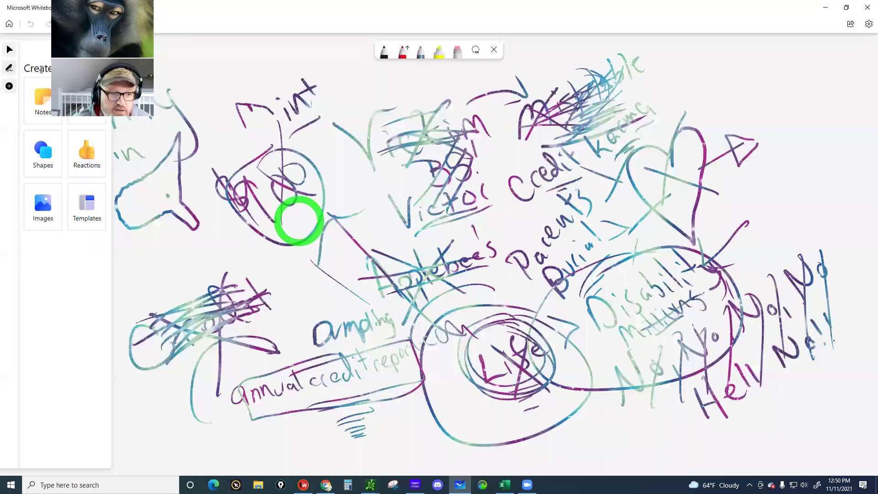
pyautogui.click(8, 25)
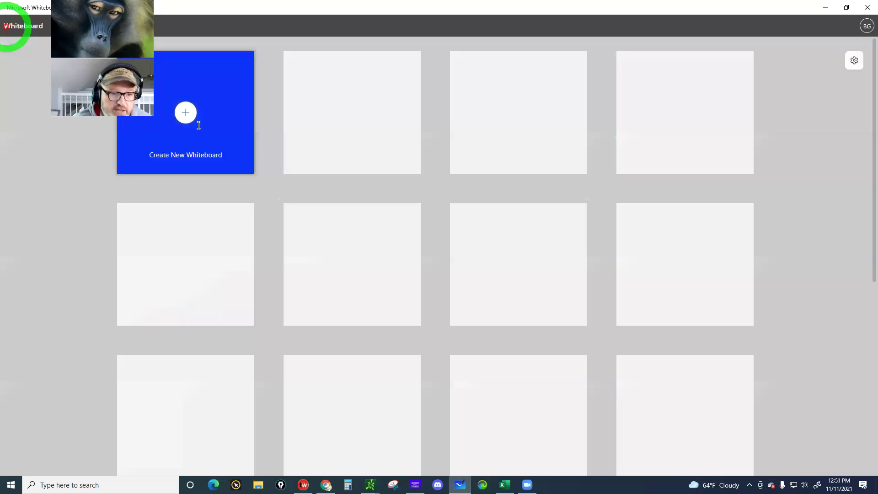
pyautogui.click(183, 112)
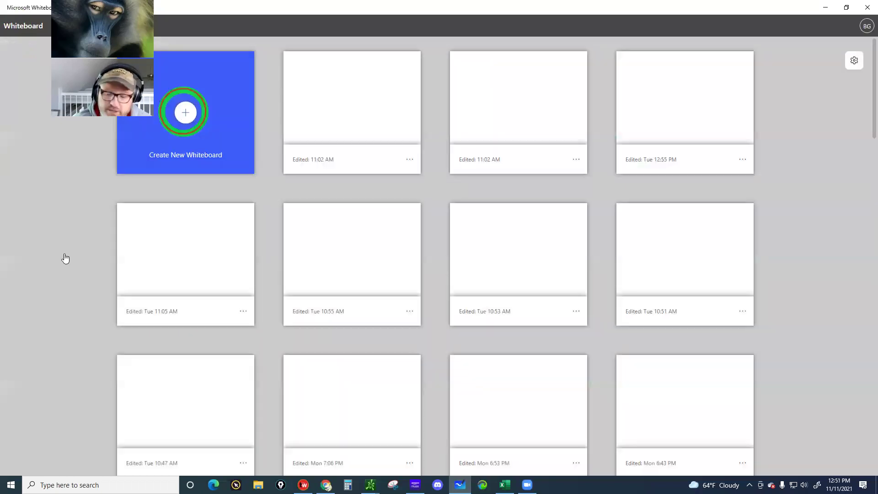
pyautogui.click(15, 312)
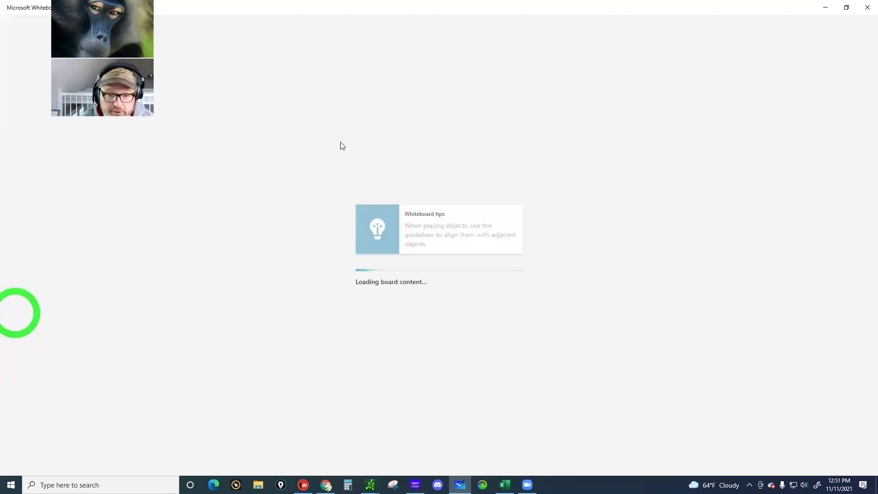
pyautogui.click(465, 101)
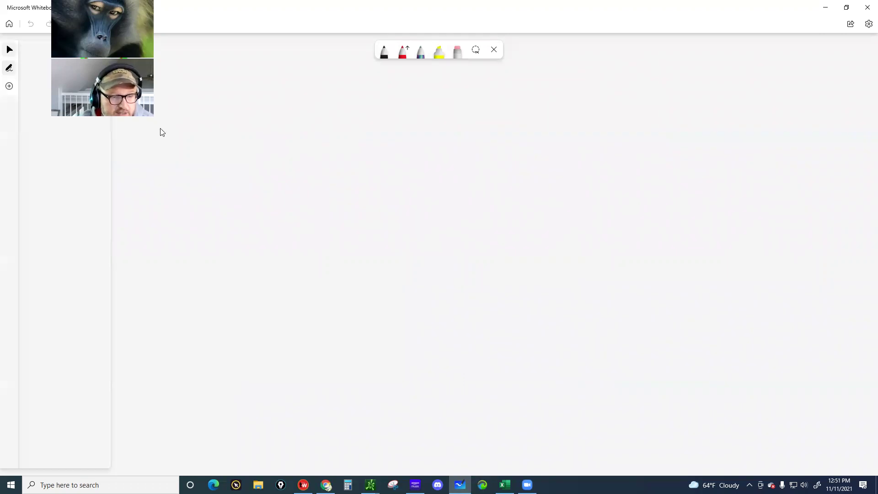
# Step: Draw a black jagged price line across the upper part of the board and write 10,000 beneath it
pyautogui.click(160, 132)
pyautogui.moveTo(126, 172)
pyautogui.mouseDown()
pyautogui.moveTo(259, 141)
pyautogui.moveTo(333, 74)
pyautogui.moveTo(401, 139)
pyautogui.moveTo(466, 223)
pyautogui.moveTo(521, 118)
pyautogui.moveTo(584, 163)
pyautogui.moveTo(627, 166)
pyautogui.moveTo(646, 255)
pyautogui.moveTo(678, 85)
pyautogui.mouseUp()
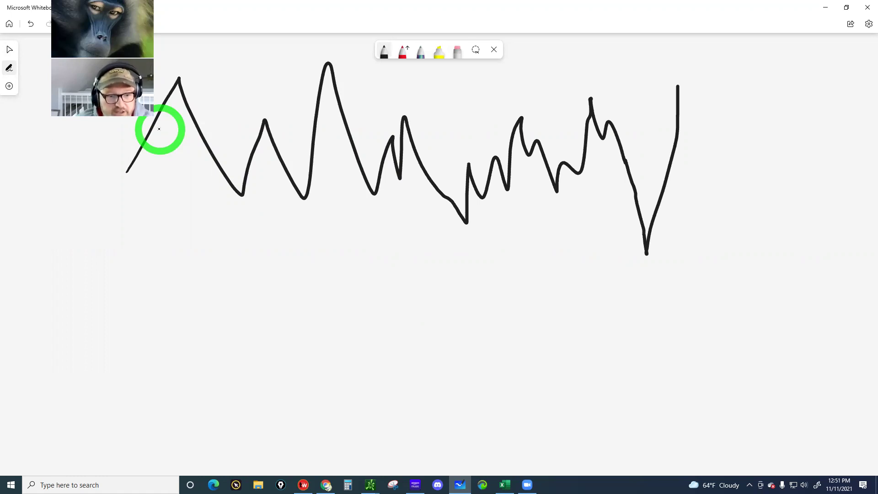
pyautogui.moveTo(257, 238); pyautogui.dragTo(263, 271)
pyautogui.click(305, 261)
pyautogui.moveTo(277, 244); pyautogui.dragTo(305, 275)
pyautogui.moveTo(326, 248); pyautogui.dragTo(326, 250)
pyautogui.moveTo(346, 247); pyautogui.dragTo(381, 247)
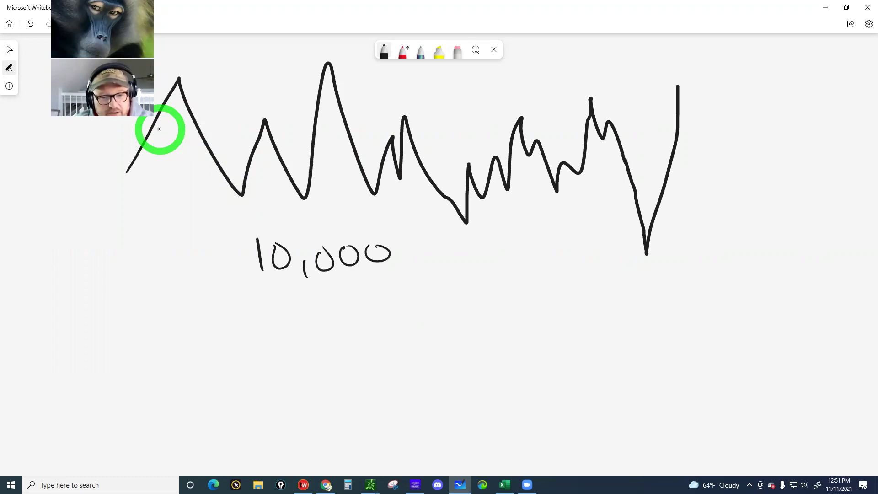
pyautogui.press('Escape')
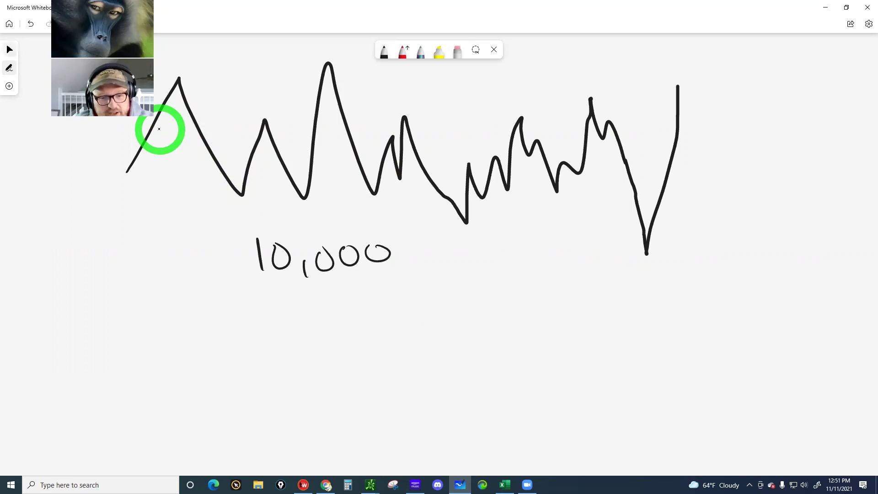
# Step: Handwrite "1,000 Cash" in black below the 10,000 figure
pyautogui.moveTo(290, 299); pyautogui.dragTo(292, 320)
pyautogui.moveTo(303, 313); pyautogui.dragTo(302, 324)
pyautogui.moveTo(314, 303); pyautogui.dragTo(336, 302)
pyautogui.moveTo(348, 298)
pyautogui.mouseDown()
pyautogui.moveTo(383, 298)
pyautogui.moveTo(384, 310)
pyautogui.mouseUp()
pyautogui.moveTo(399, 303); pyautogui.dragTo(400, 311)
pyautogui.moveTo(406, 296); pyautogui.dragTo(400, 310)
pyautogui.moveTo(415, 284); pyautogui.dragTo(416, 309)
pyautogui.moveTo(410, 295)
pyautogui.mouseDown()
pyautogui.moveTo(418, 293)
pyautogui.moveTo(421, 311)
pyautogui.mouseUp()
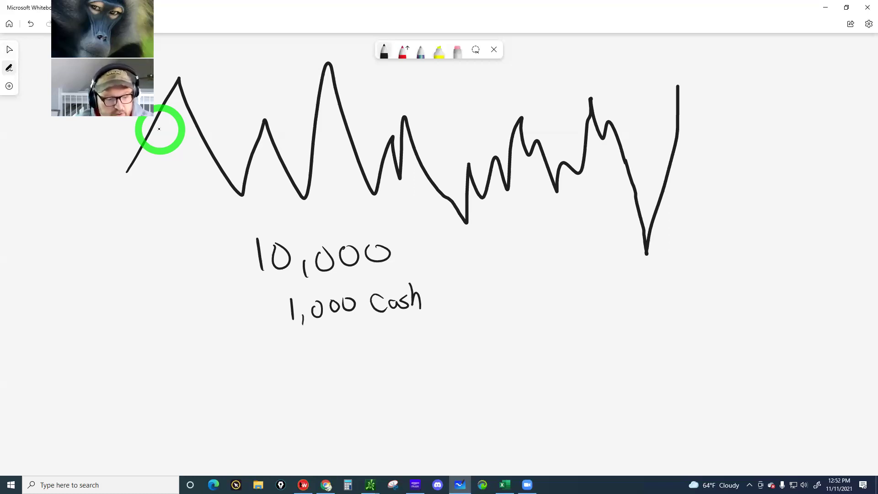
pyautogui.press('Escape')
# Step: Handwrite "90% 9,000" in black below and to the left of the cash line
pyautogui.press('p')
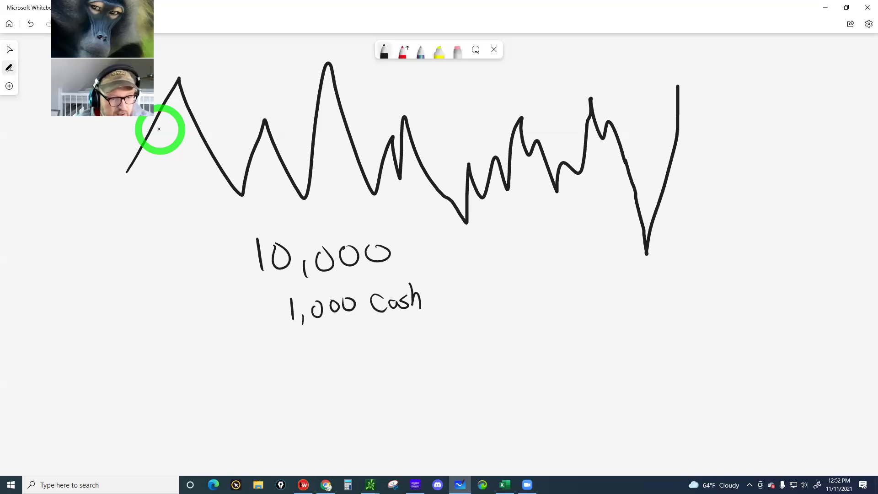
pyautogui.moveTo(194, 341); pyautogui.dragTo(193, 362)
pyautogui.moveTo(207, 344)
pyautogui.mouseDown()
pyautogui.moveTo(222, 338)
pyautogui.moveTo(210, 328)
pyautogui.mouseUp()
pyautogui.moveTo(225, 340); pyautogui.dragTo(252, 352)
pyautogui.moveTo(256, 351); pyautogui.dragTo(263, 341)
pyautogui.moveTo(273, 336); pyautogui.dragTo(281, 337)
# Step: Handwrite the 80% allocation line for UPRO and TQQQ, with an arrow to 7,200, under the 90% figure
pyautogui.moveTo(224, 366)
pyautogui.mouseDown()
pyautogui.moveTo(218, 380)
pyautogui.moveTo(224, 365)
pyautogui.mouseUp()
pyautogui.moveTo(240, 368); pyautogui.dragTo(240, 355)
pyautogui.moveTo(247, 362)
pyautogui.mouseDown()
pyautogui.moveTo(243, 370)
pyautogui.moveTo(312, 360)
pyautogui.moveTo(311, 373)
pyautogui.moveTo(345, 357)
pyautogui.mouseUp()
pyautogui.moveTo(341, 360)
pyautogui.mouseDown()
pyautogui.moveTo(341, 369)
pyautogui.moveTo(357, 371)
pyautogui.moveTo(404, 357)
pyautogui.moveTo(431, 363)
pyautogui.mouseUp()
pyautogui.moveTo(436, 350)
pyautogui.mouseDown()
pyautogui.moveTo(447, 358)
pyautogui.moveTo(451, 347)
pyautogui.mouseUp()
pyautogui.moveTo(459, 346); pyautogui.dragTo(459, 355)
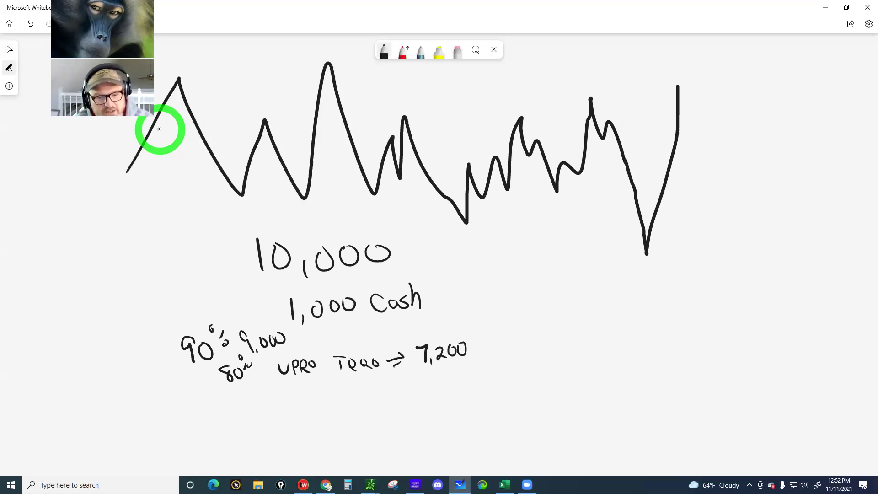
pyautogui.press('Escape')
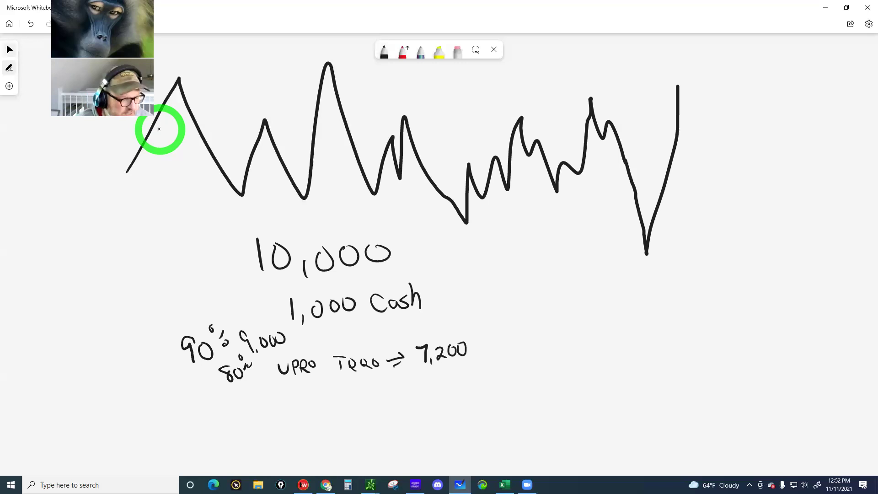
pyautogui.press('Escape')
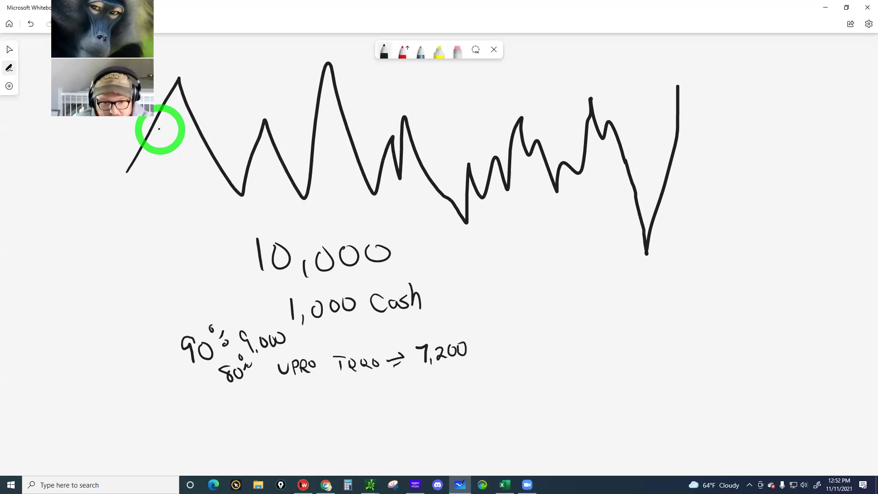
# Step: Handwrite "1,800 TMF" in black directly below the 7,200 figure
pyautogui.moveTo(424, 377); pyautogui.dragTo(427, 401)
pyautogui.moveTo(435, 391)
pyautogui.mouseDown()
pyautogui.moveTo(438, 402)
pyautogui.moveTo(451, 379)
pyautogui.mouseUp()
pyautogui.moveTo(461, 381); pyautogui.dragTo(463, 380)
pyautogui.moveTo(478, 377); pyautogui.dragTo(520, 372)
pyautogui.moveTo(514, 373)
pyautogui.mouseDown()
pyautogui.moveTo(515, 389)
pyautogui.moveTo(549, 393)
pyautogui.mouseUp()
pyautogui.moveTo(549, 379); pyautogui.dragTo(555, 379)
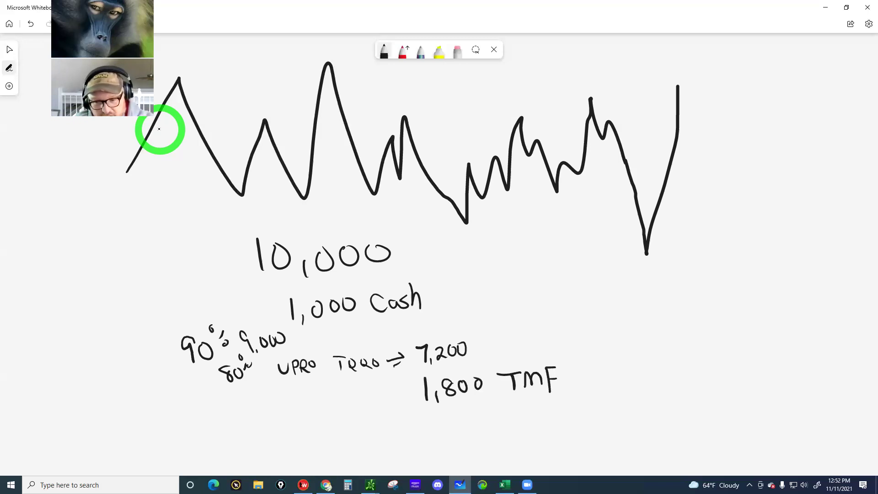
# Step: Handwrite "TQQQ" beside 7,200 and add a slashed zero next to both the 7,200 and 1,800 amounts
pyautogui.moveTo(492, 339)
pyautogui.mouseDown()
pyautogui.moveTo(495, 356)
pyautogui.moveTo(502, 340)
pyautogui.mouseUp()
pyautogui.moveTo(515, 343)
pyautogui.mouseDown()
pyautogui.moveTo(549, 339)
pyautogui.moveTo(554, 353)
pyautogui.mouseUp()
pyautogui.moveTo(477, 316); pyautogui.dragTo(476, 336)
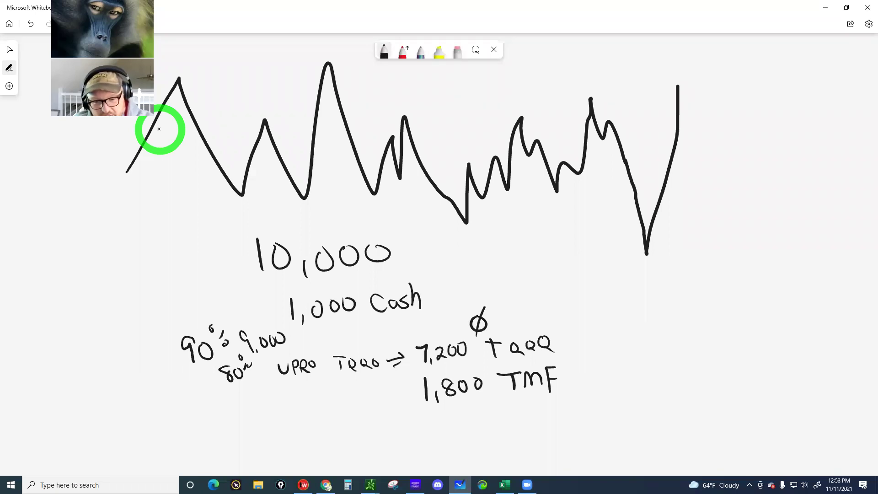
pyautogui.moveTo(488, 363); pyautogui.dragTo(486, 365)
pyautogui.moveTo(494, 355); pyautogui.dragTo(477, 380)
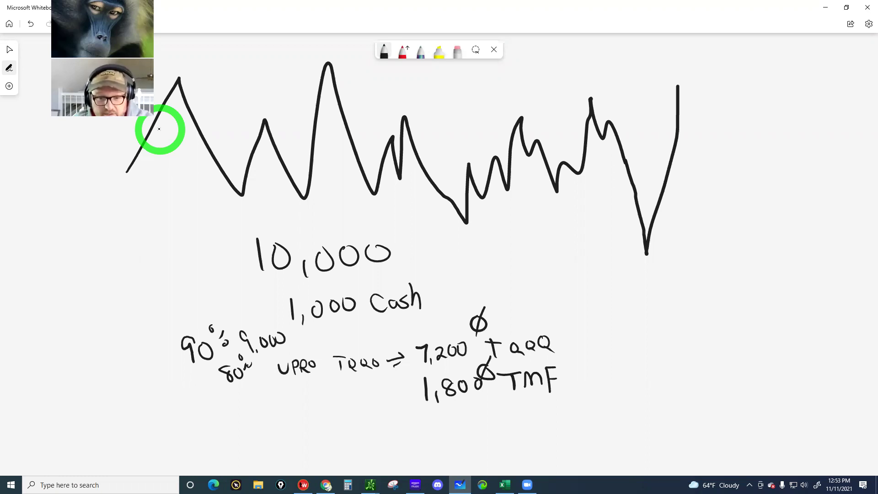
# Step: Draw a black loop around "1,000 Cash" with its stroke running through the zeros of the 10,000 figure
pyautogui.moveTo(404, 261); pyautogui.dragTo(384, 269)
pyautogui.press('Escape')
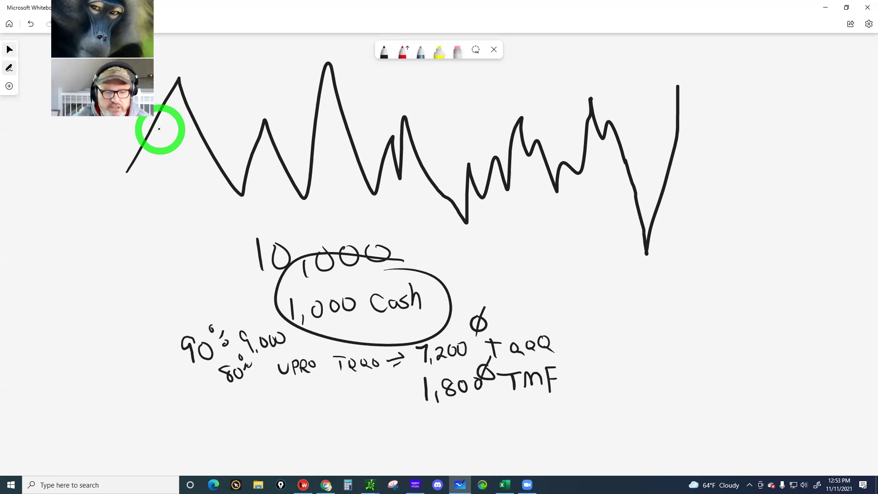
pyautogui.press('Escape')
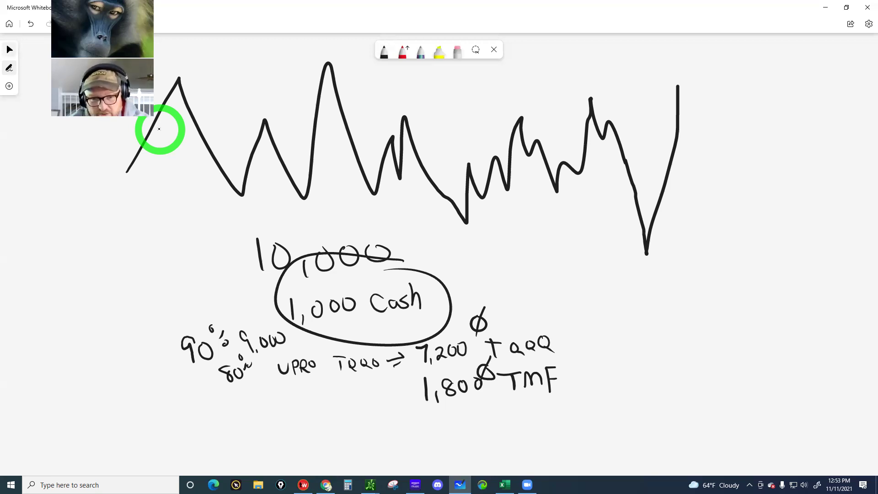
# Step: Handwrite an arrow followed by "$500,000" to the right of the 10,000 figure
pyautogui.moveTo(451, 254)
pyautogui.mouseDown()
pyautogui.moveTo(479, 245)
pyautogui.moveTo(465, 257)
pyautogui.mouseUp()
pyautogui.moveTo(499, 222); pyautogui.dragTo(497, 250)
pyautogui.moveTo(526, 220); pyautogui.dragTo(532, 244)
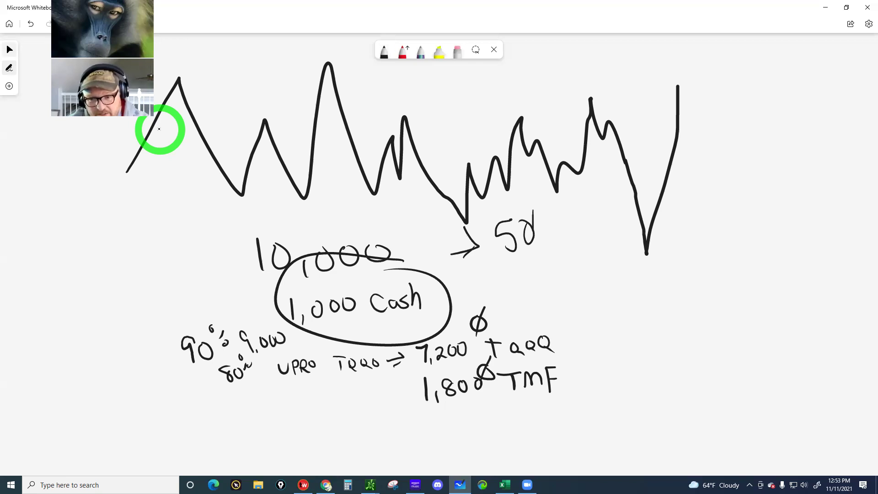
pyautogui.moveTo(546, 218); pyautogui.dragTo(568, 238)
pyautogui.moveTo(584, 204); pyautogui.dragTo(594, 196)
pyautogui.moveTo(615, 190); pyautogui.dragTo(613, 191)
pyautogui.moveTo(474, 196); pyautogui.dragTo(477, 231)
pyautogui.moveTo(493, 205)
pyautogui.mouseDown()
pyautogui.moveTo(480, 229)
pyautogui.moveTo(486, 241)
pyautogui.mouseUp()
# Step: Handwrite "DCA" between two arrows below $500,000, with a small scribble after the second arrow
pyautogui.moveTo(455, 277)
pyautogui.mouseDown()
pyautogui.moveTo(476, 267)
pyautogui.moveTo(482, 289)
pyautogui.mouseUp()
pyautogui.moveTo(498, 266); pyautogui.dragTo(498, 286)
pyautogui.moveTo(499, 265)
pyautogui.mouseDown()
pyautogui.moveTo(498, 286)
pyautogui.moveTo(534, 282)
pyautogui.mouseUp()
pyautogui.moveTo(541, 283); pyautogui.dragTo(561, 283)
pyautogui.moveTo(544, 274)
pyautogui.mouseDown()
pyautogui.moveTo(588, 252)
pyautogui.moveTo(583, 276)
pyautogui.moveTo(603, 293)
pyautogui.mouseUp()
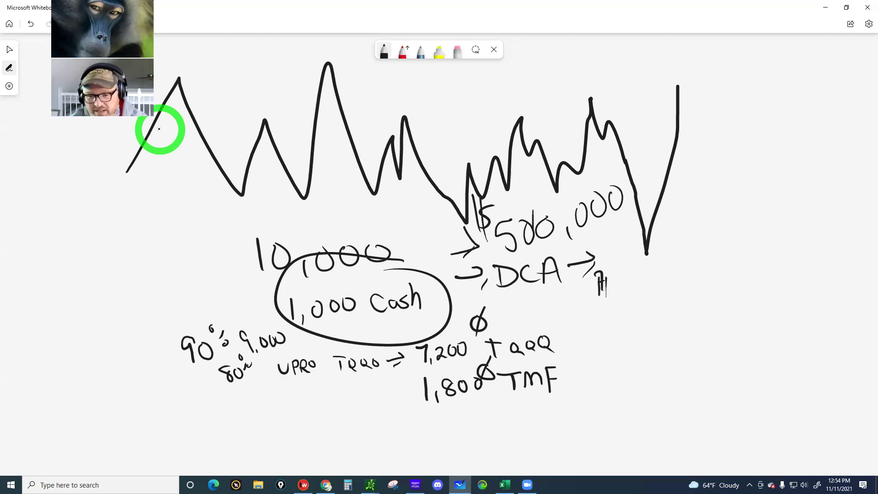
pyautogui.press('Escape')
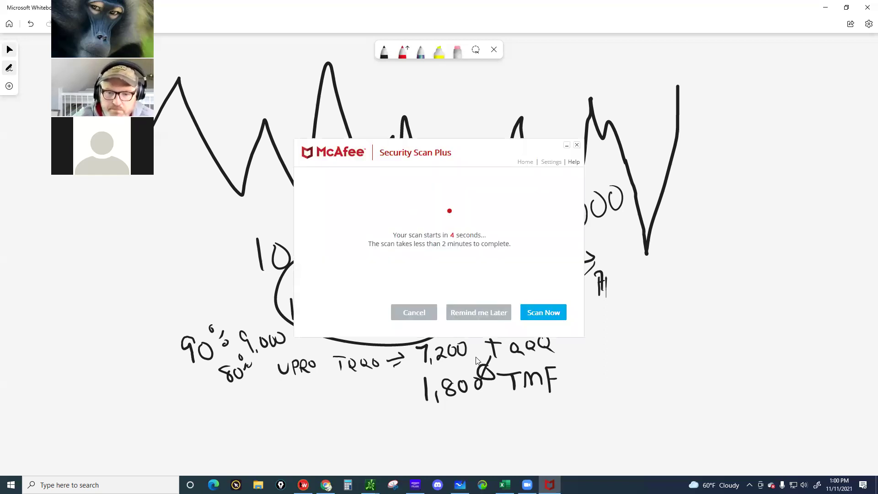
# Step: Cancel the McAfee Security Scan Plus scan and leave nothing selected on the whiteboard
pyautogui.click(410, 313)
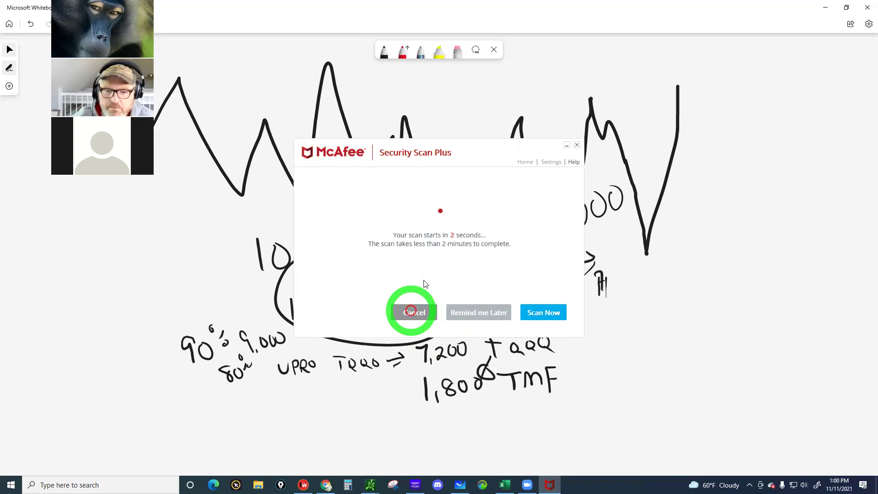
pyautogui.click(441, 251)
pyautogui.click(548, 180)
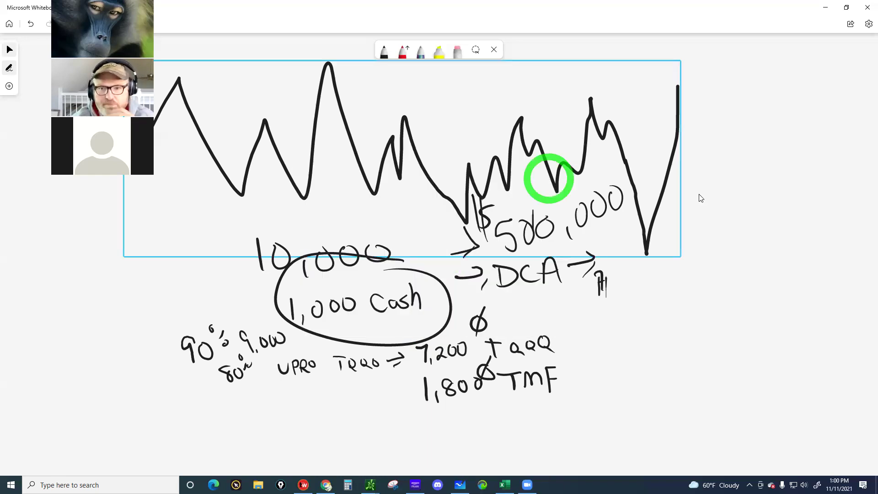
pyautogui.click(715, 184)
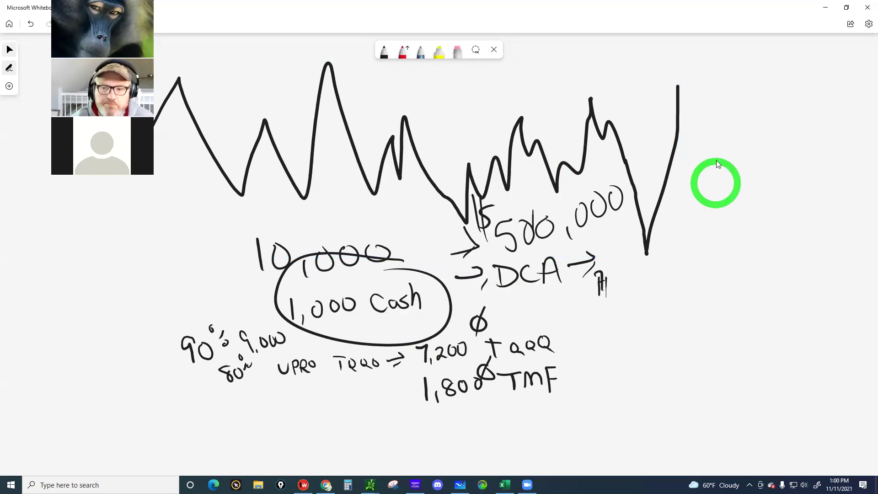
pyautogui.click(717, 163)
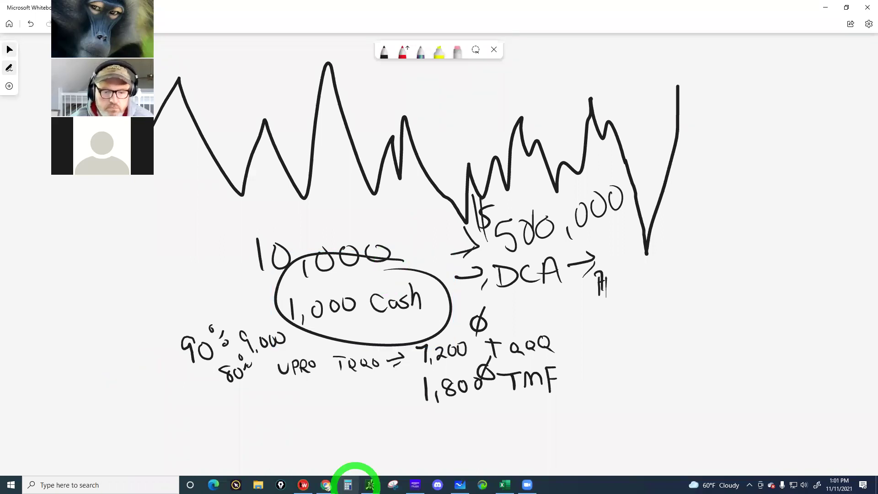
# Step: Switch to Portfolio Visualizer in Chrome and open its Backtest Portfolio tool from the home page
pyautogui.click(326, 485)
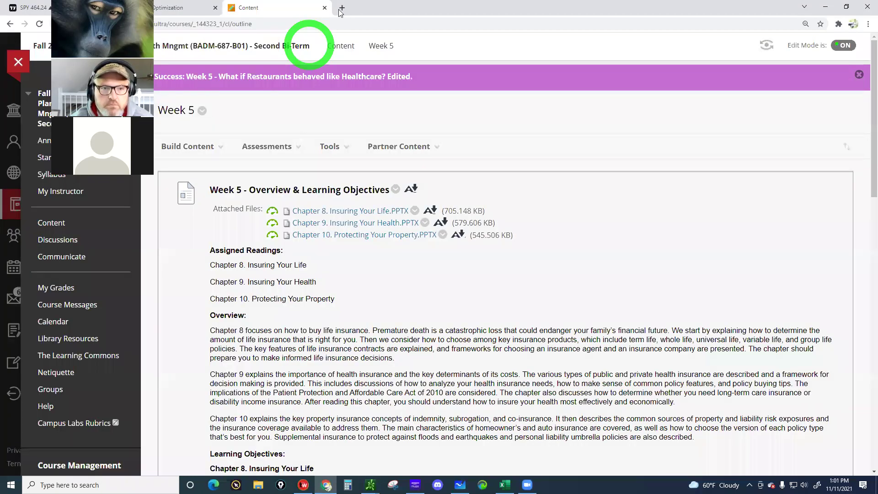
pyautogui.click(181, 14)
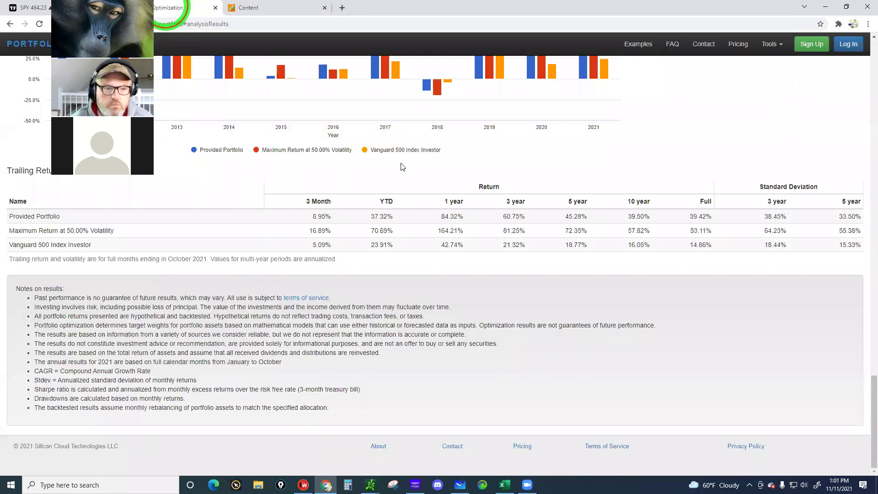
pyautogui.scroll(10, 403, 170)
pyautogui.scroll(10, 403, 170)
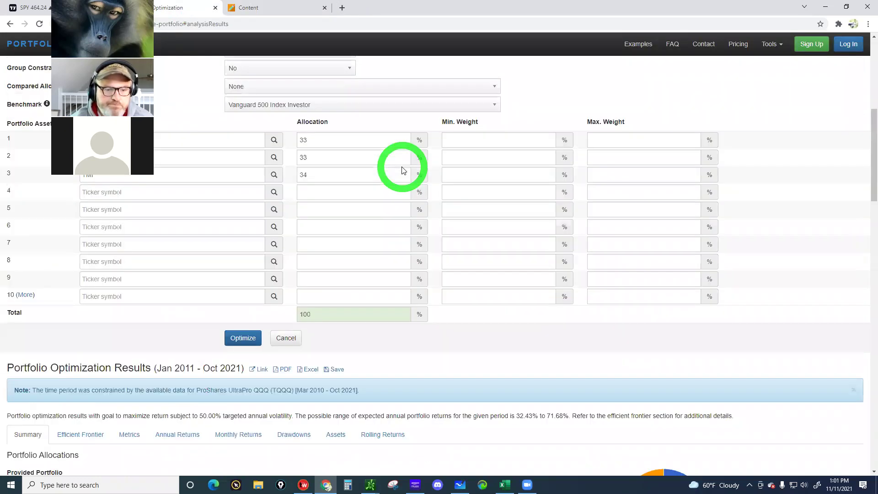
pyautogui.scroll(5, 402, 170)
pyautogui.scroll(3, 402, 170)
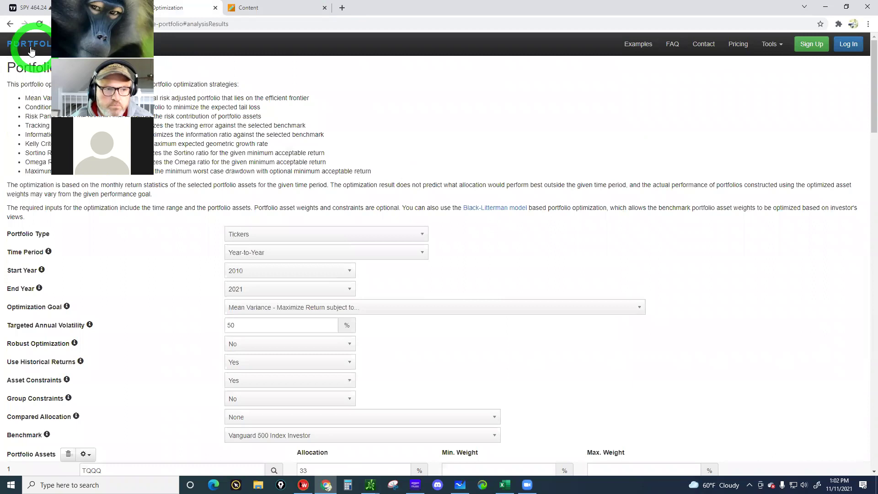
pyautogui.click(31, 49)
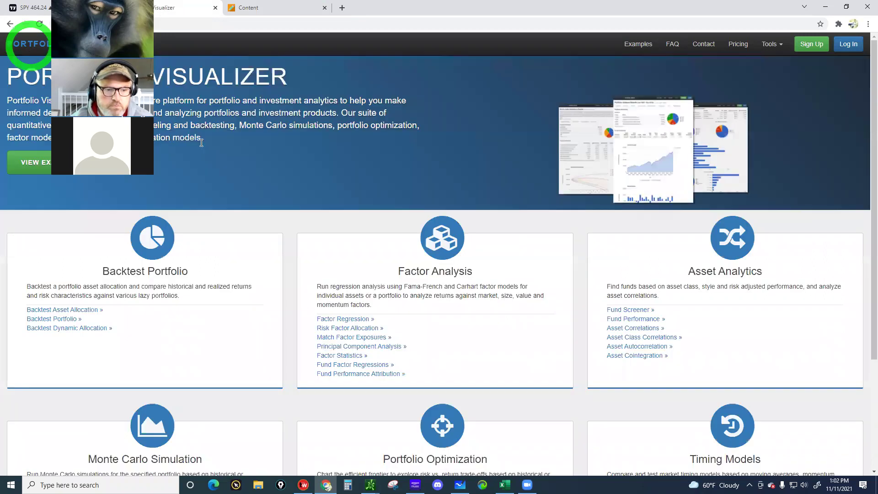
pyautogui.click(60, 320)
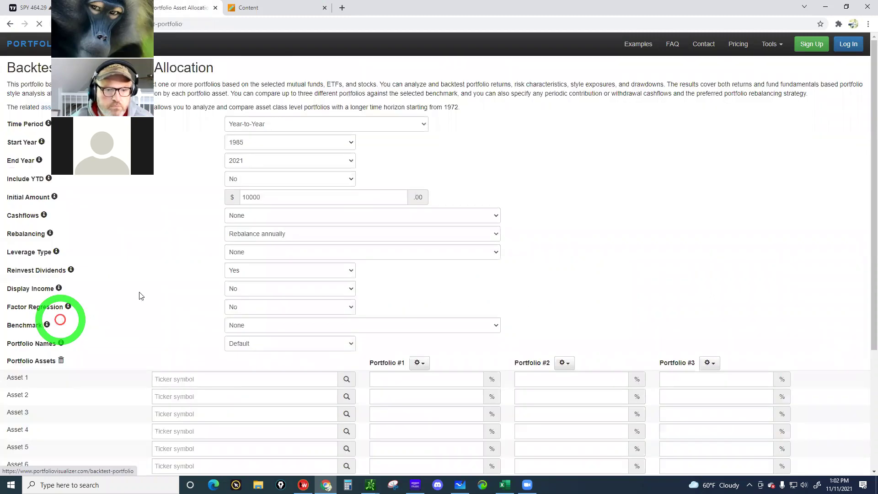
# Step: Set the backtest's start year to 2010 and Include YTD to Yes
pyautogui.click(348, 142)
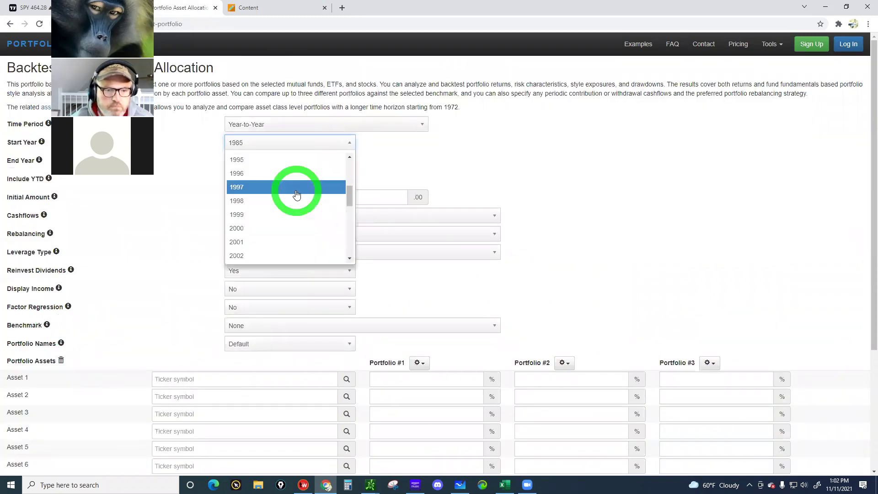
pyautogui.scroll(-6, 296, 194)
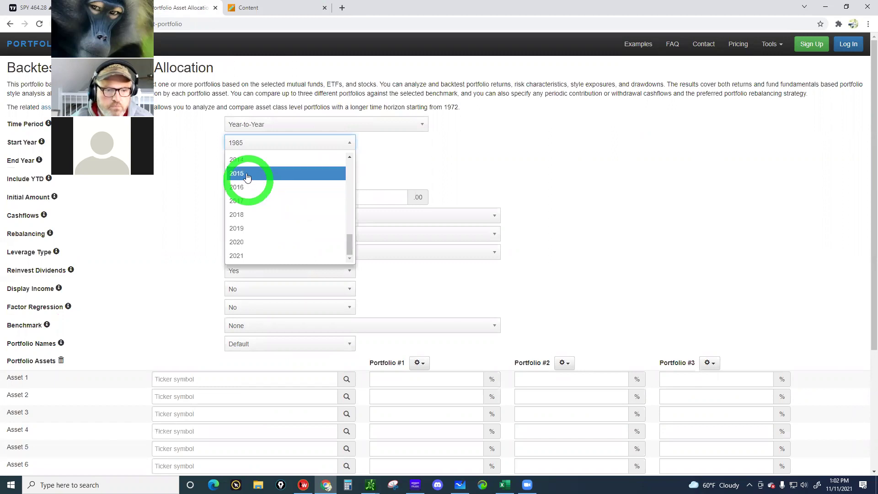
pyautogui.scroll(3, 248, 183)
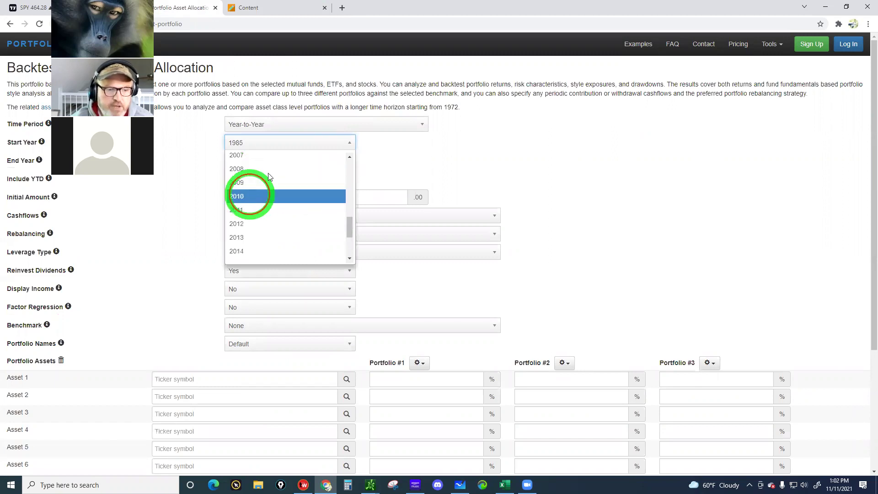
pyautogui.click(249, 195)
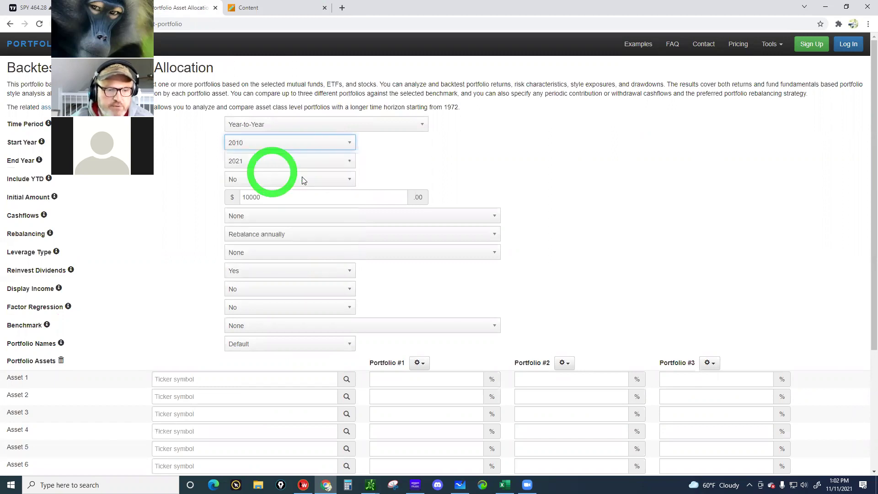
pyautogui.click(342, 176)
pyautogui.click(235, 197)
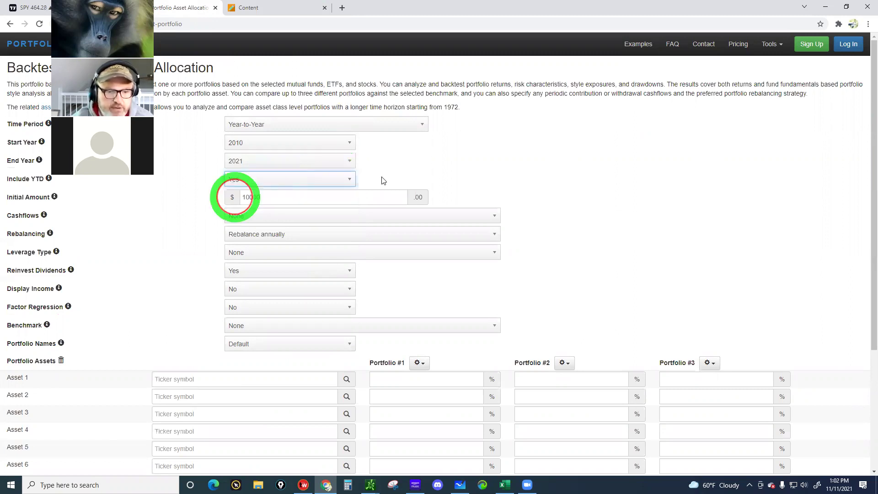
# Step: Enter QQQ as Asset 1 with a 100% allocation in Portfolio #1
pyautogui.scroll(-1, 265, 157)
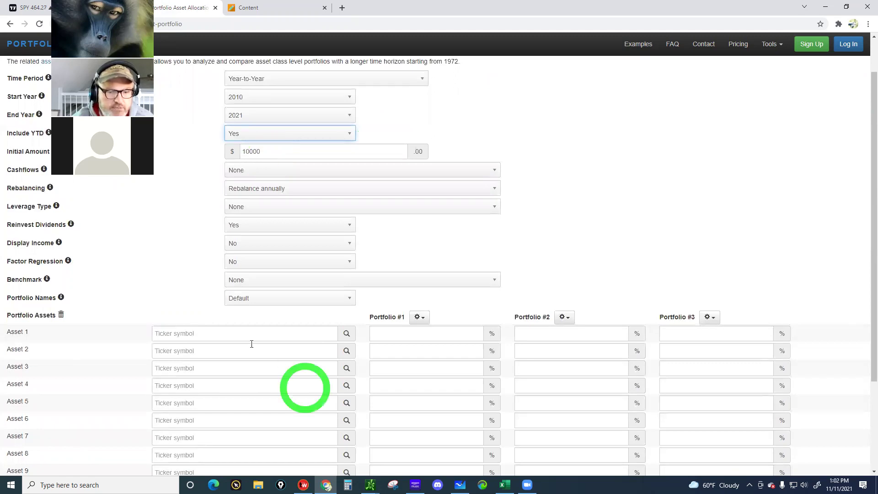
pyautogui.click(186, 335)
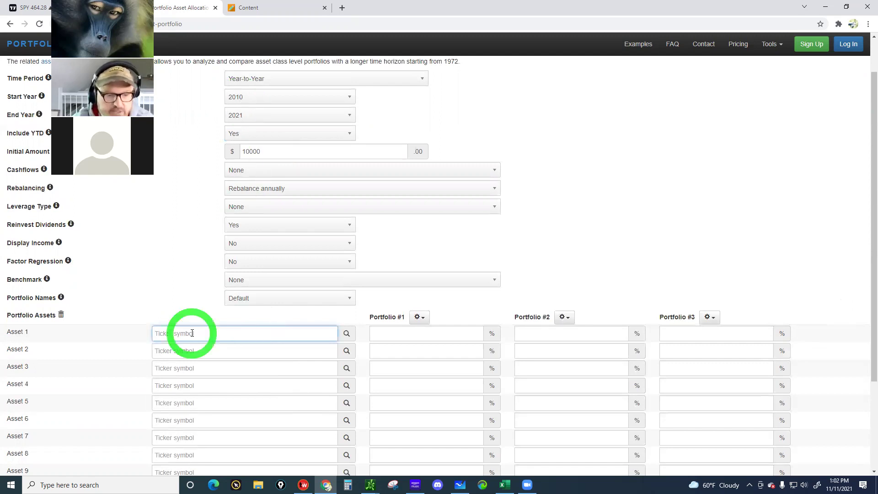
pyautogui.write('qqq')
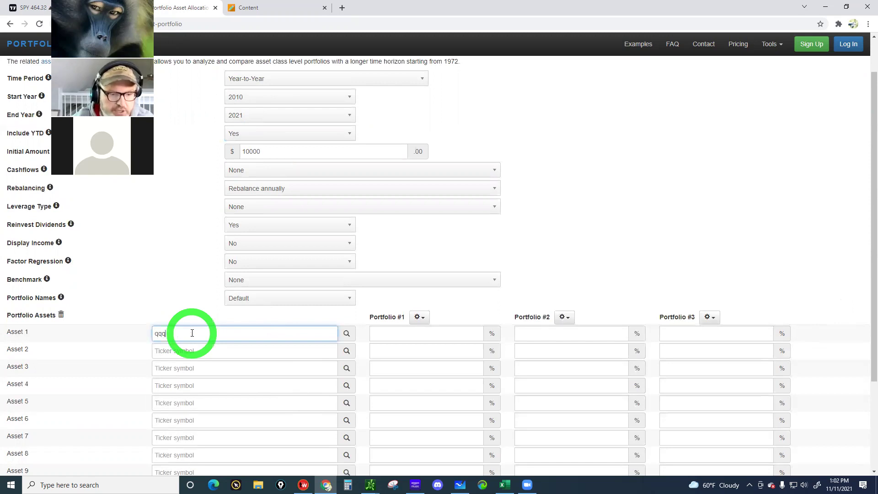
pyautogui.click(180, 348)
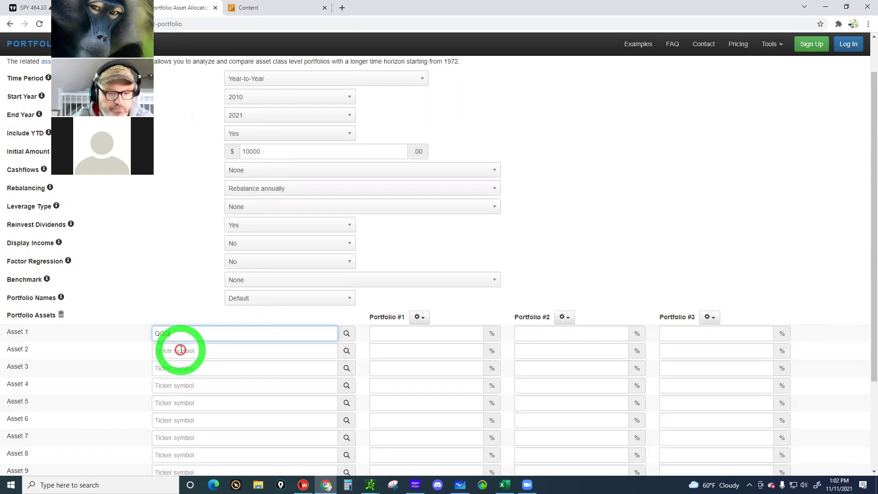
pyautogui.click(398, 335)
pyautogui.write('100')
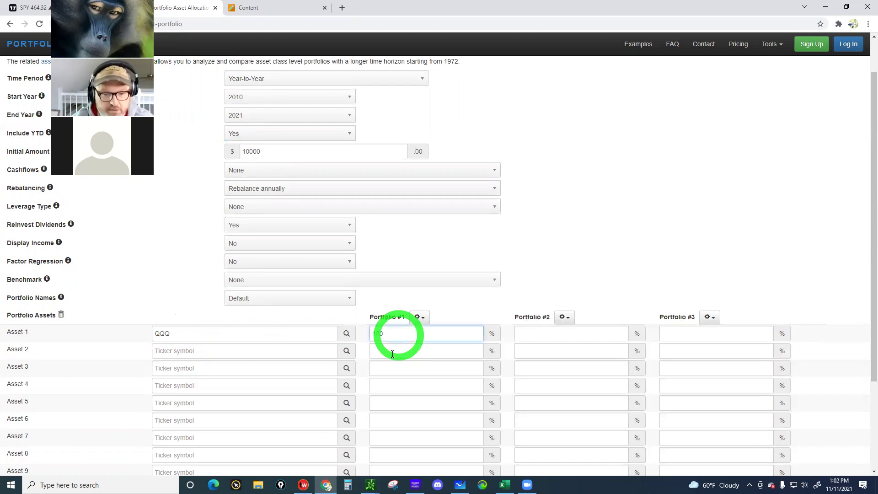
# Step: Add ProShares UltraPro QQQ (TQQQ) as Asset 2 with a 100% allocation in Portfolio #2
pyautogui.click(165, 350)
pyautogui.write('tqqq')
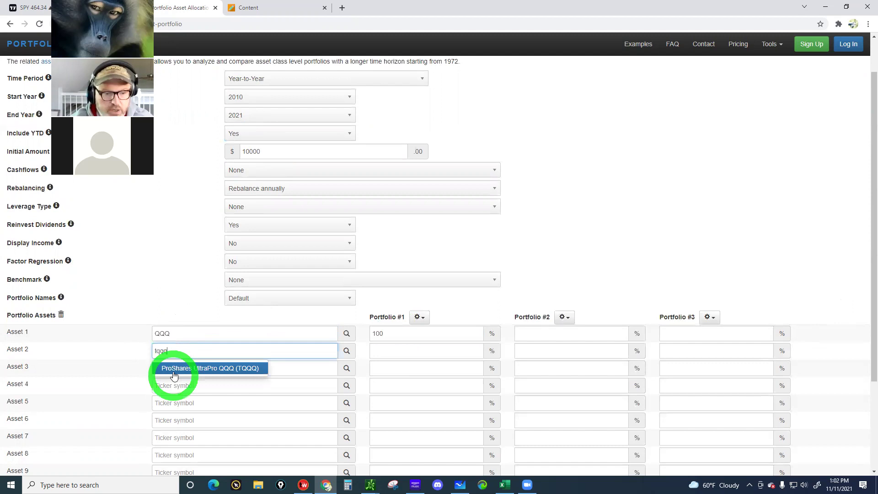
pyautogui.click(174, 372)
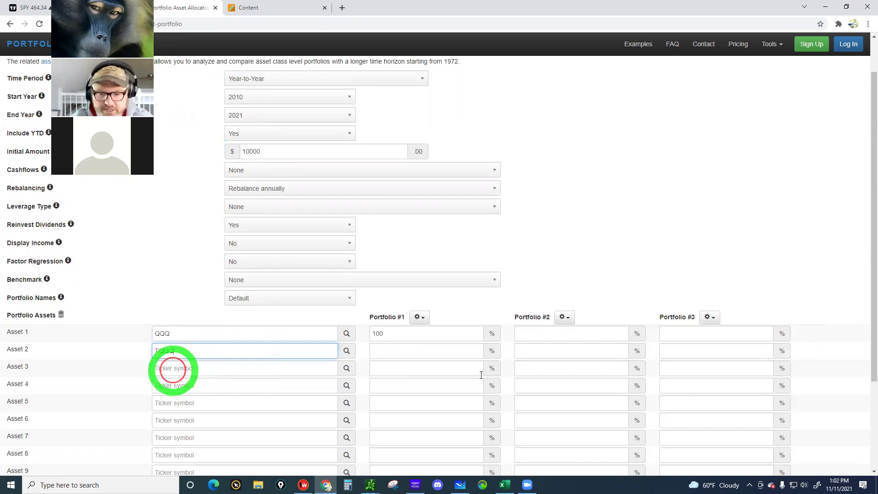
pyautogui.click(532, 352)
pyautogui.click(532, 352)
pyautogui.write('100')
pyautogui.click(521, 367)
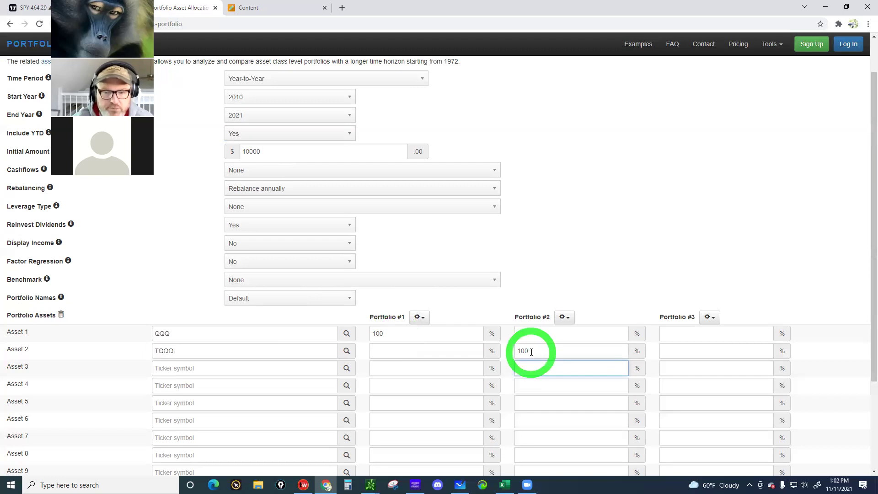
# Step: Analyze the two portfolios and bring the Portfolio Returns table into view to compare final balances
pyautogui.scroll(-3, 531, 351)
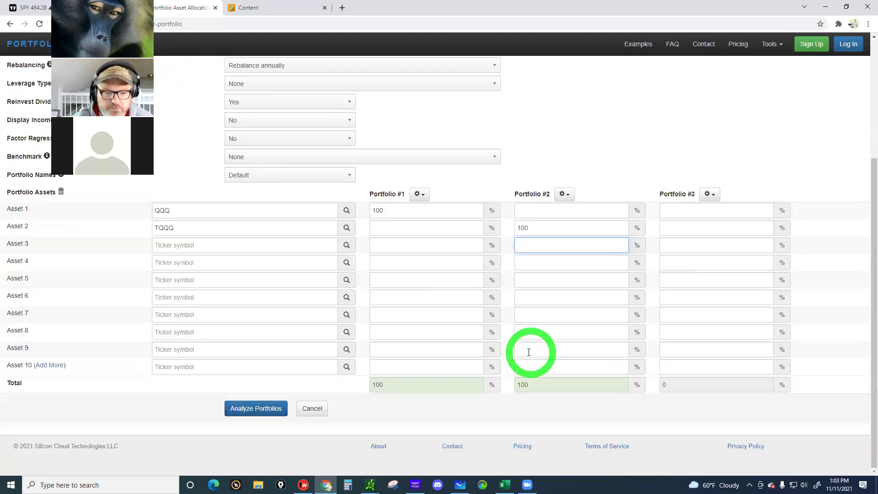
pyautogui.click(269, 408)
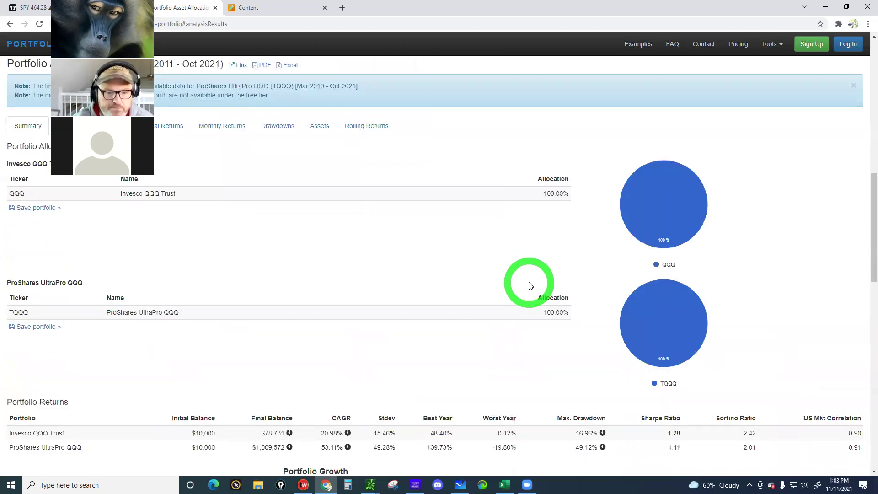
pyautogui.scroll(-2, 530, 285)
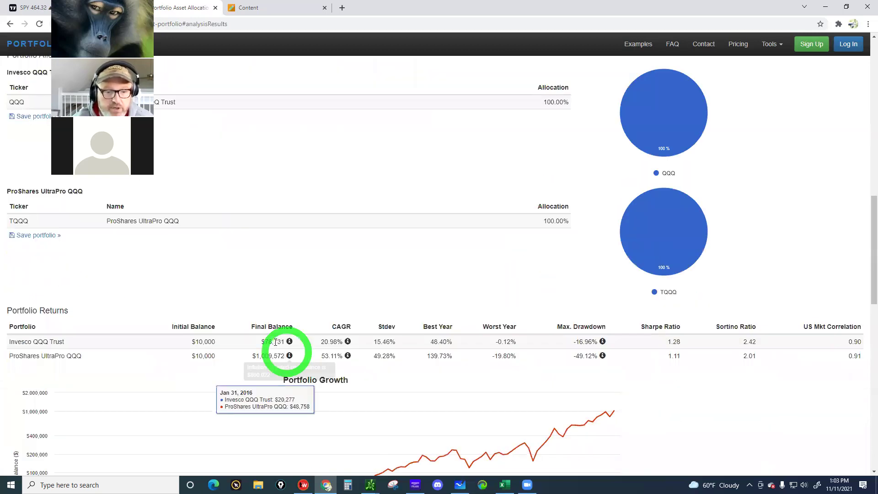
pyautogui.scroll(-1, 275, 350)
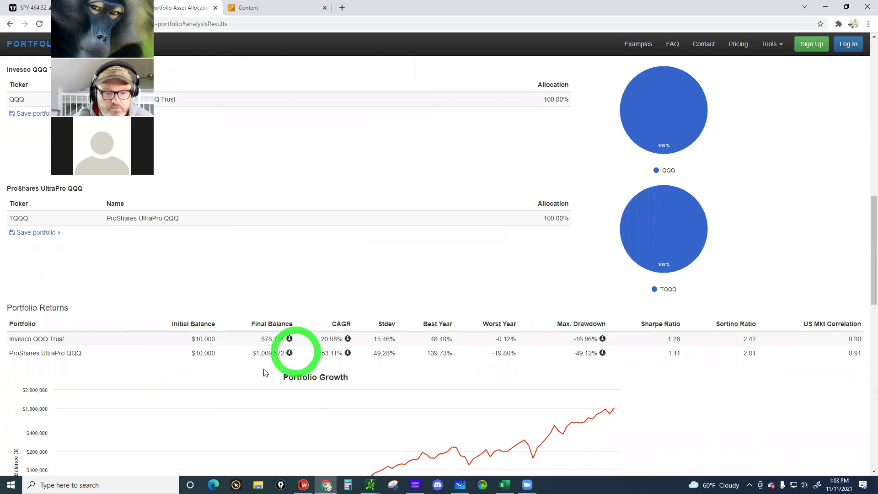
# Step: Handwrite a thick pink "3X" above the Portfolio Returns table
pyautogui.scroll(-3, 263, 372)
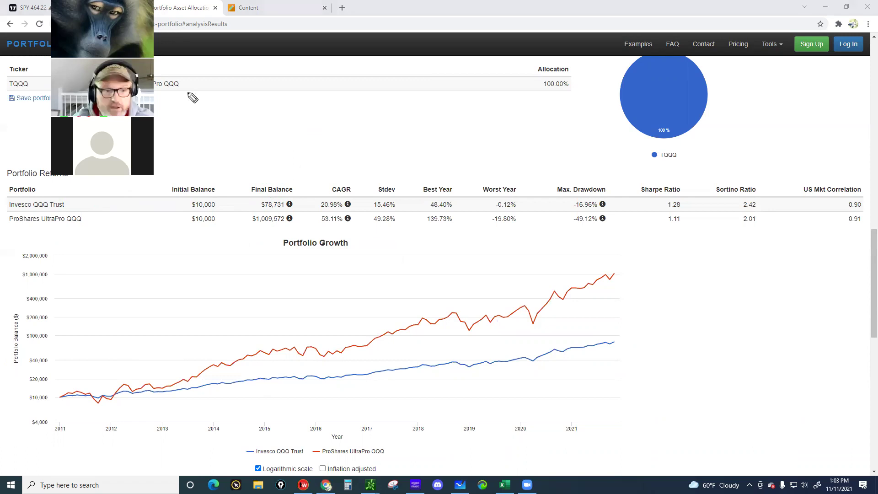
pyautogui.click(161, 111)
pyautogui.moveTo(158, 104); pyautogui.dragTo(160, 158)
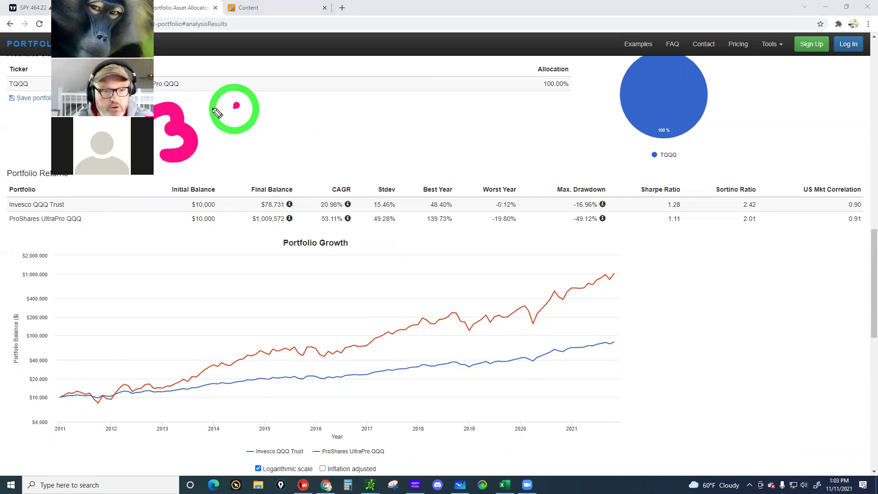
pyautogui.moveTo(239, 101); pyautogui.dragTo(219, 129)
pyautogui.moveTo(208, 98); pyautogui.dragTo(267, 137)
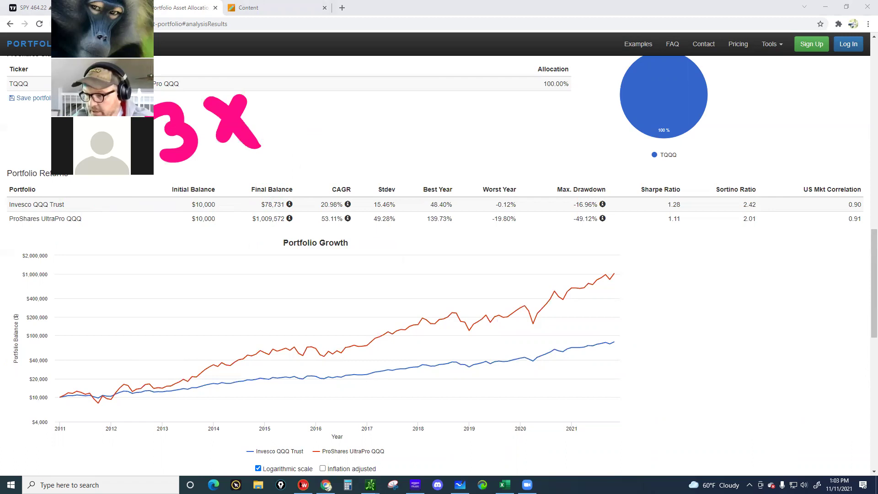
# Step: Handwrite "3X Daily" in a thinner pink stroke above the Best Year and Worst Year columns
pyautogui.click(377, 100)
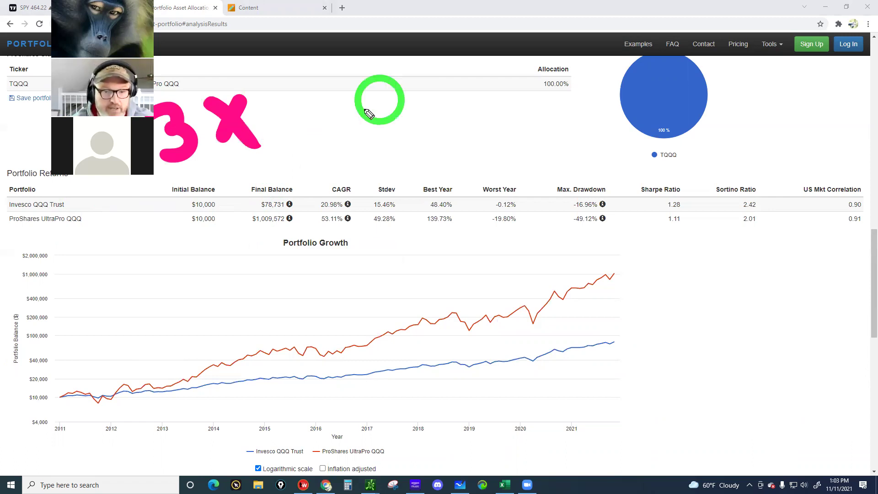
pyautogui.click(361, 110)
pyautogui.moveTo(346, 110)
pyautogui.mouseDown()
pyautogui.moveTo(366, 114)
pyautogui.moveTo(353, 143)
pyautogui.mouseUp()
pyautogui.moveTo(407, 102)
pyautogui.mouseDown()
pyautogui.moveTo(395, 127)
pyautogui.moveTo(443, 135)
pyautogui.mouseUp()
pyautogui.moveTo(429, 96)
pyautogui.mouseDown()
pyautogui.moveTo(441, 101)
pyautogui.moveTo(445, 135)
pyautogui.mouseUp()
pyautogui.moveTo(485, 108); pyautogui.dragTo(501, 133)
pyautogui.moveTo(505, 107); pyautogui.dragTo(521, 169)
pyautogui.click(475, 181)
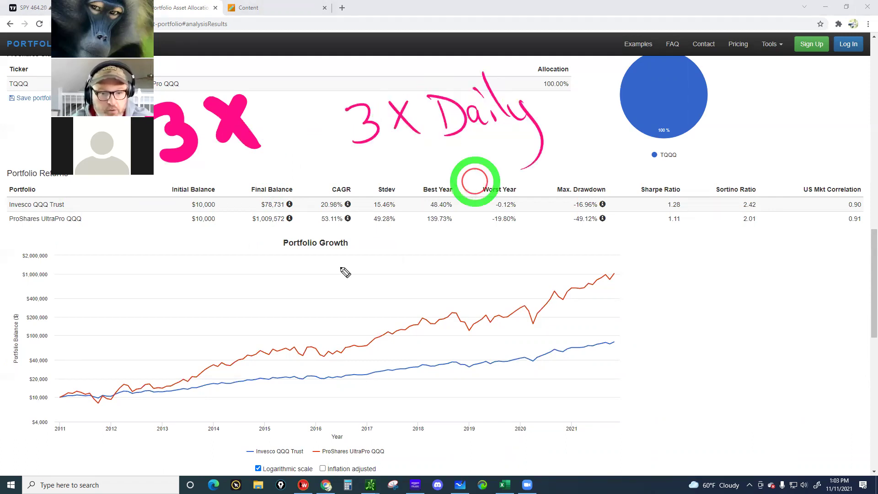
# Step: Draw a large pink circle around the initial and final balances of both portfolios and compare the two final balances
pyautogui.click(323, 235)
pyautogui.moveTo(297, 173)
pyautogui.mouseDown()
pyautogui.moveTo(185, 214)
pyautogui.moveTo(288, 151)
pyautogui.mouseUp()
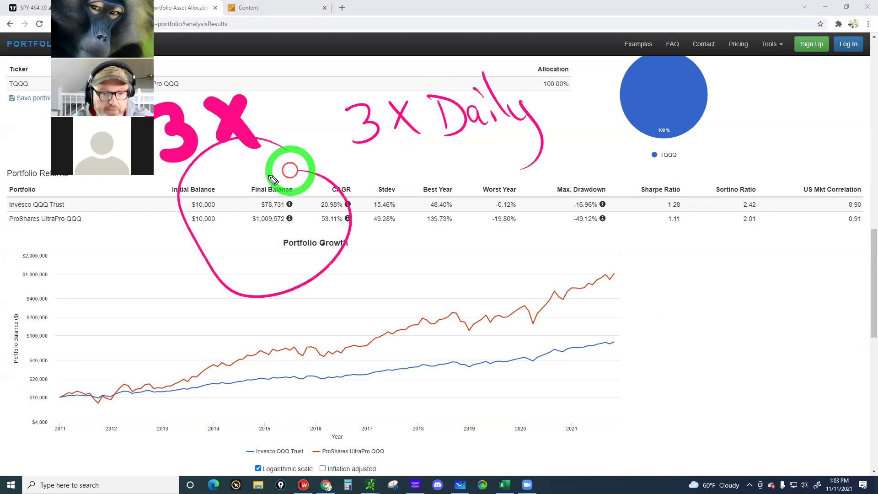
pyautogui.click(270, 229)
pyautogui.click(268, 208)
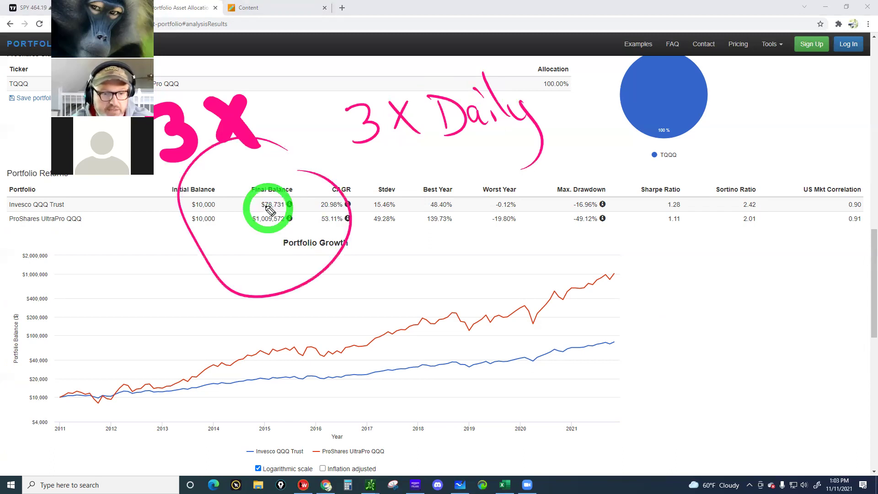
pyautogui.click(262, 240)
pyautogui.click(270, 210)
pyautogui.click(265, 212)
pyautogui.click(267, 199)
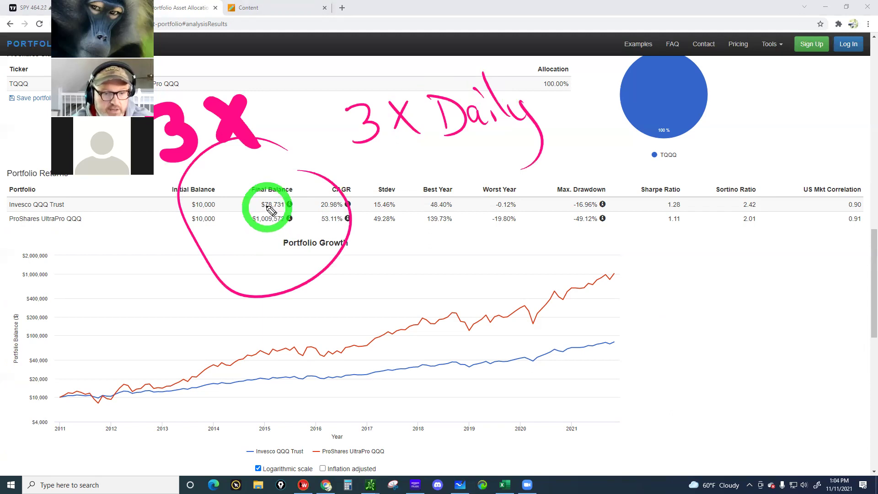
pyautogui.click(254, 262)
pyautogui.click(259, 237)
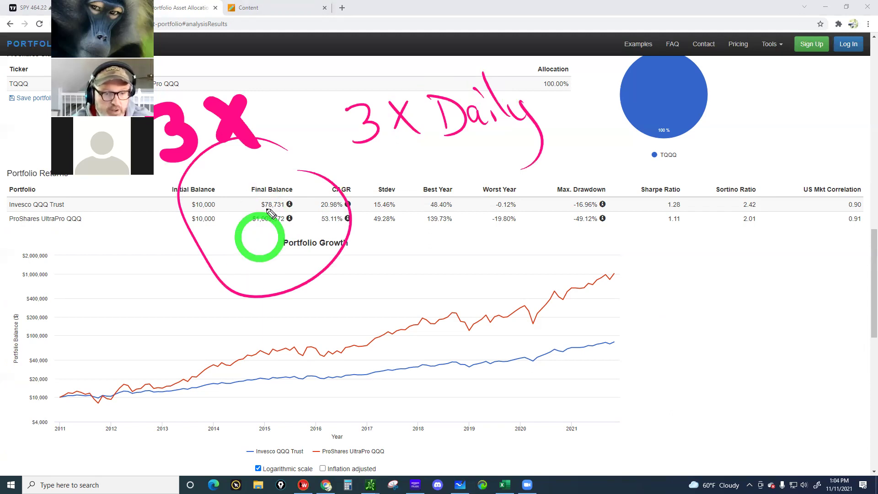
# Step: Handwrite "12X" in pink at the lower edge of the circle around the balances
pyautogui.click(258, 222)
pyautogui.moveTo(178, 276); pyautogui.dragTo(191, 324)
pyautogui.moveTo(200, 289); pyautogui.dragTo(246, 305)
pyautogui.moveTo(272, 270); pyautogui.dragTo(283, 309)
# Step: Circle the Final Balance values of both portfolios and underline the 3 in the "3X Daily" note
pyautogui.moveTo(293, 172)
pyautogui.mouseDown()
pyautogui.moveTo(235, 215)
pyautogui.moveTo(274, 167)
pyautogui.mouseUp()
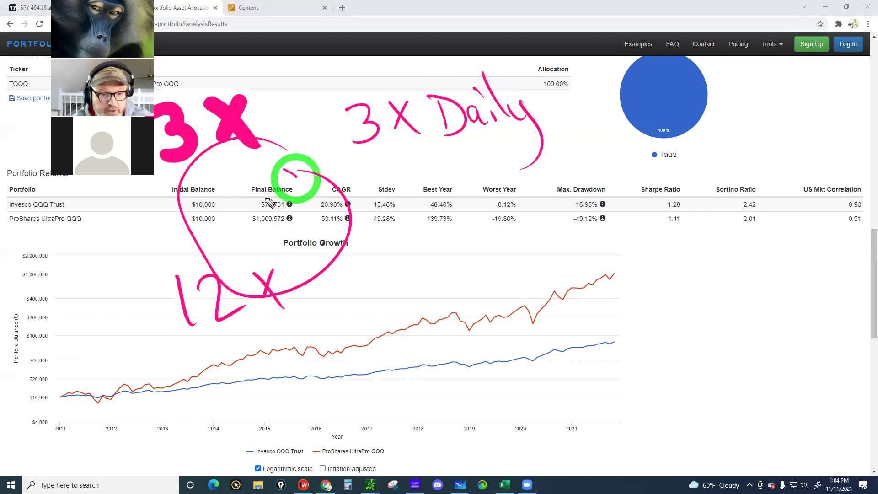
pyautogui.click(276, 218)
pyautogui.click(295, 208)
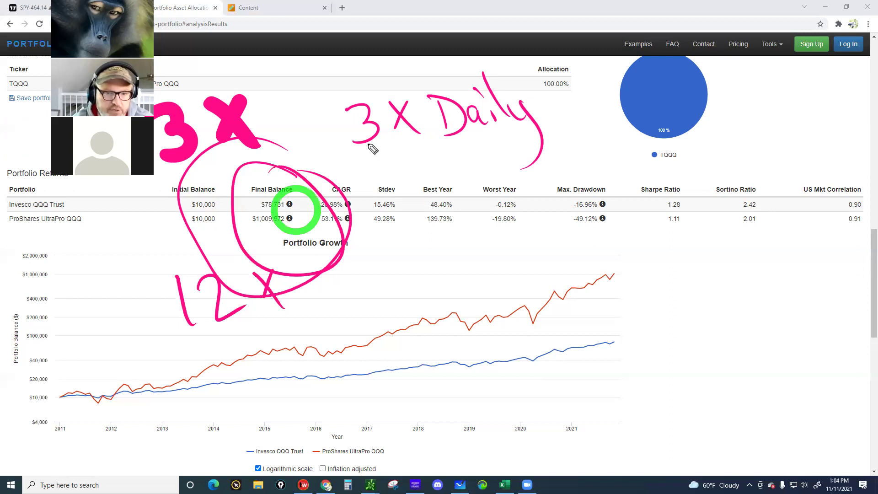
pyautogui.moveTo(367, 127); pyautogui.dragTo(386, 146)
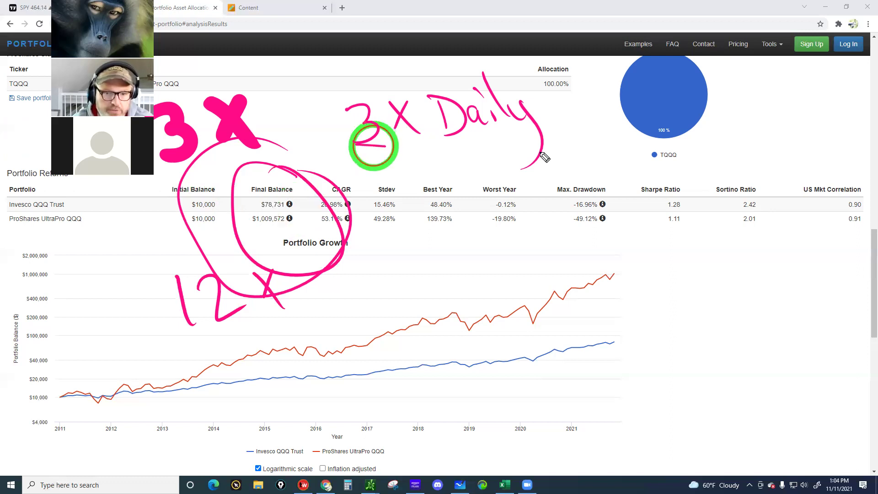